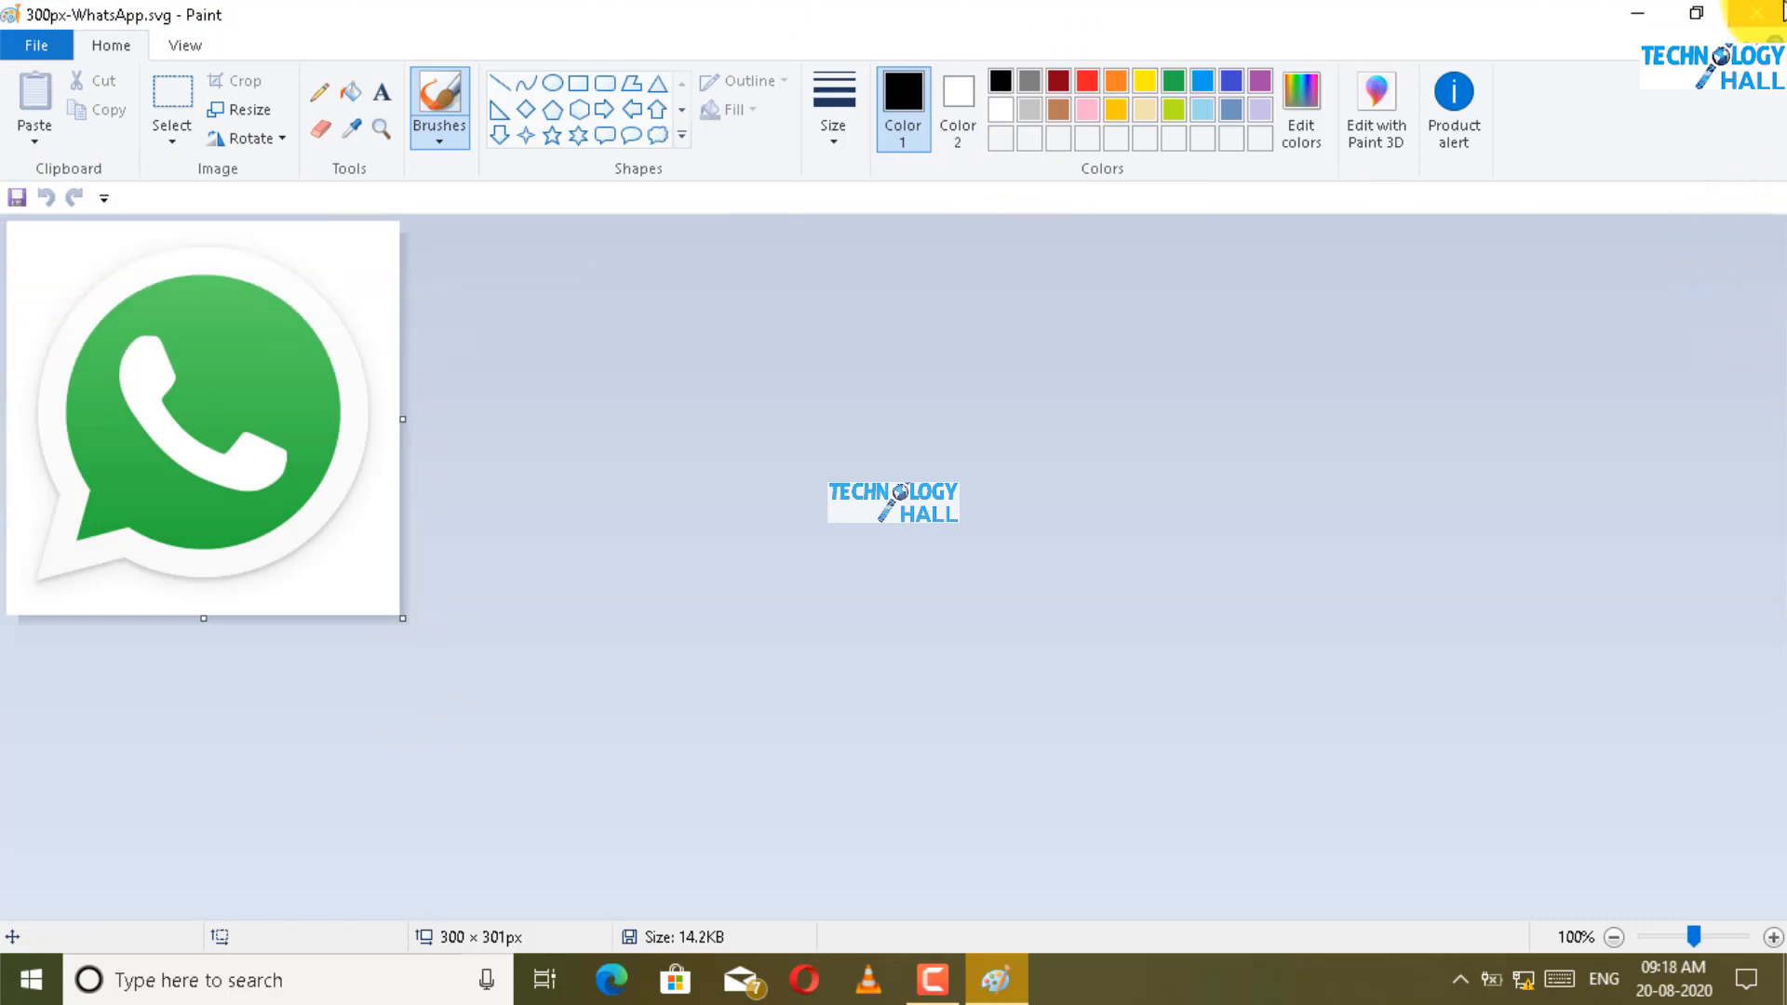
Step: Close the WhatsApp reference image and open Paint with a new blank canvas
click(1736, 13)
click(28, 977)
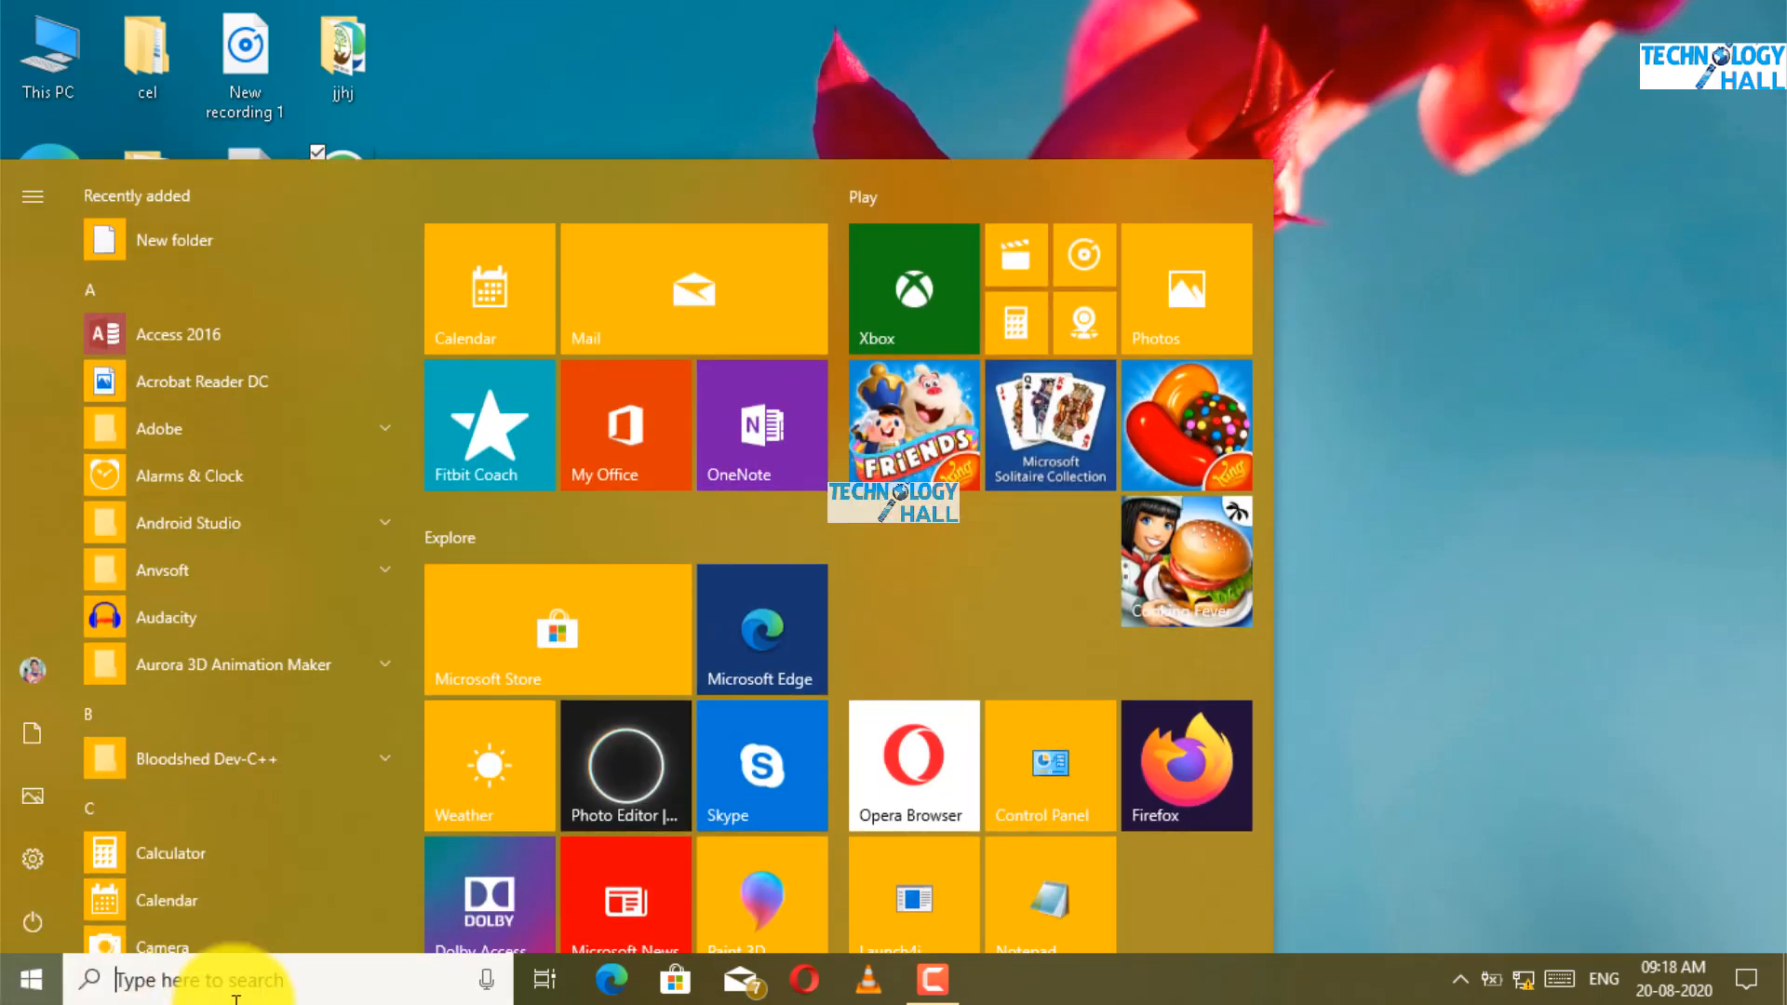
click(237, 991)
text(photoshop)
key(Return)
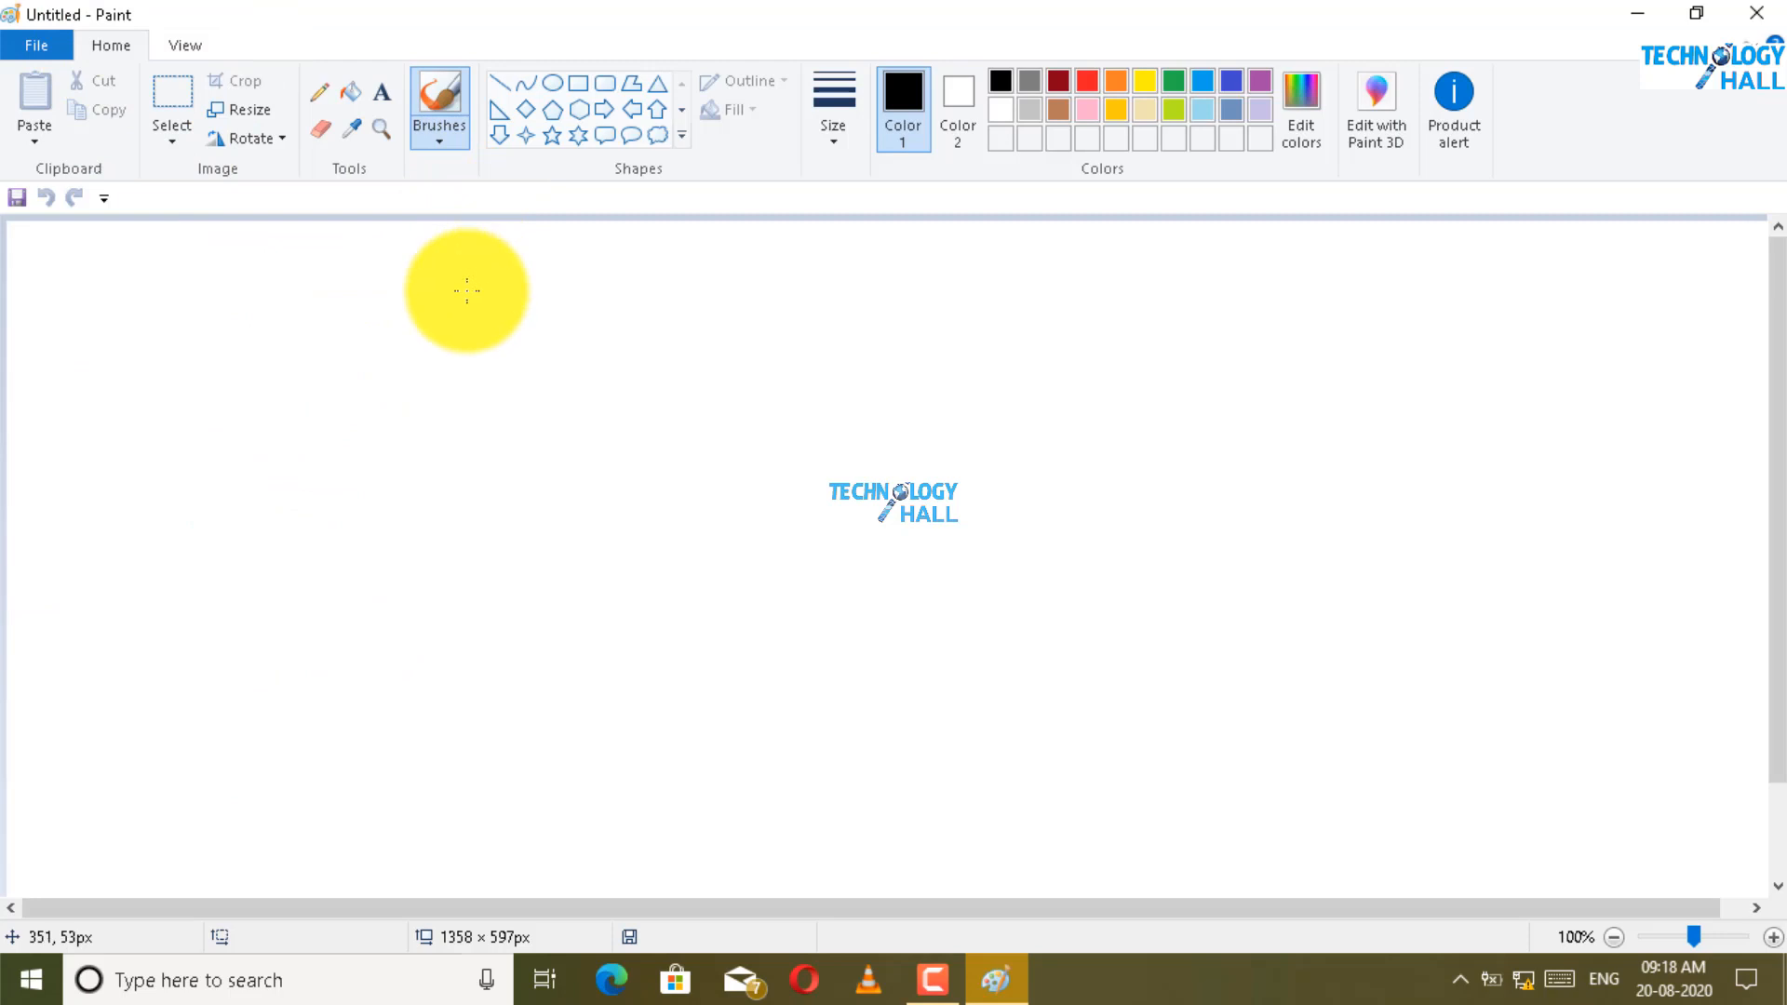
click(463, 238)
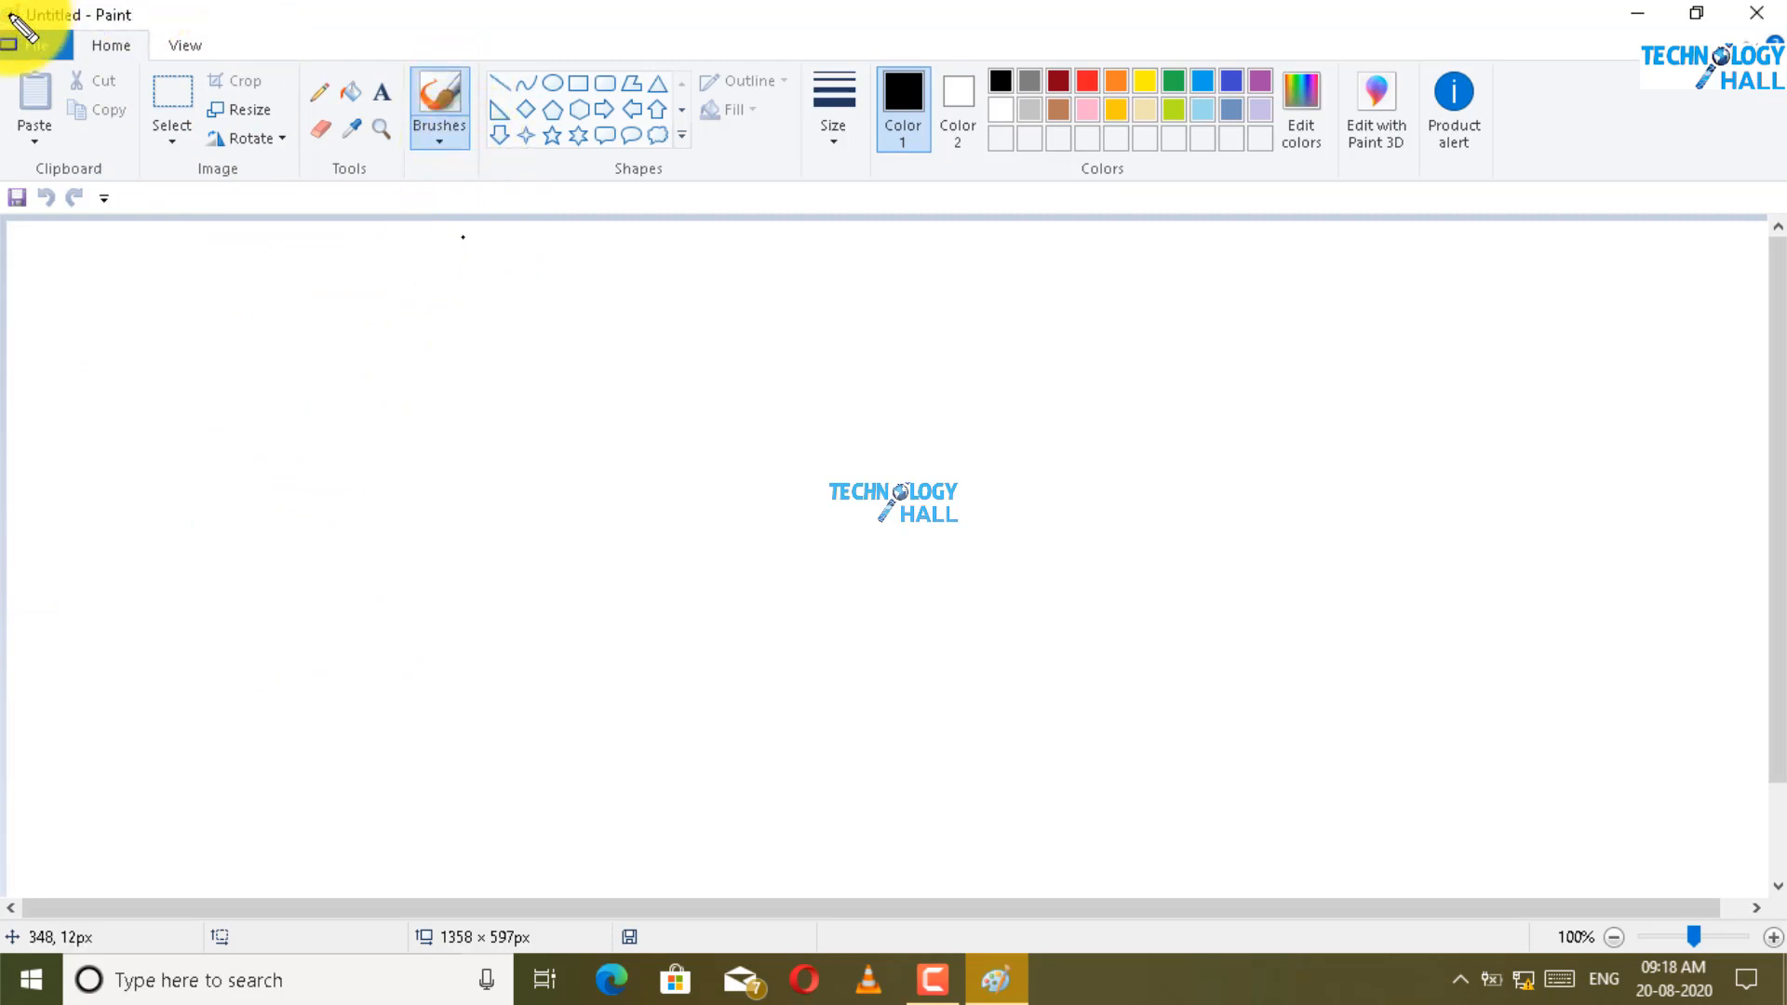
drag(3, 8, 1775, 994)
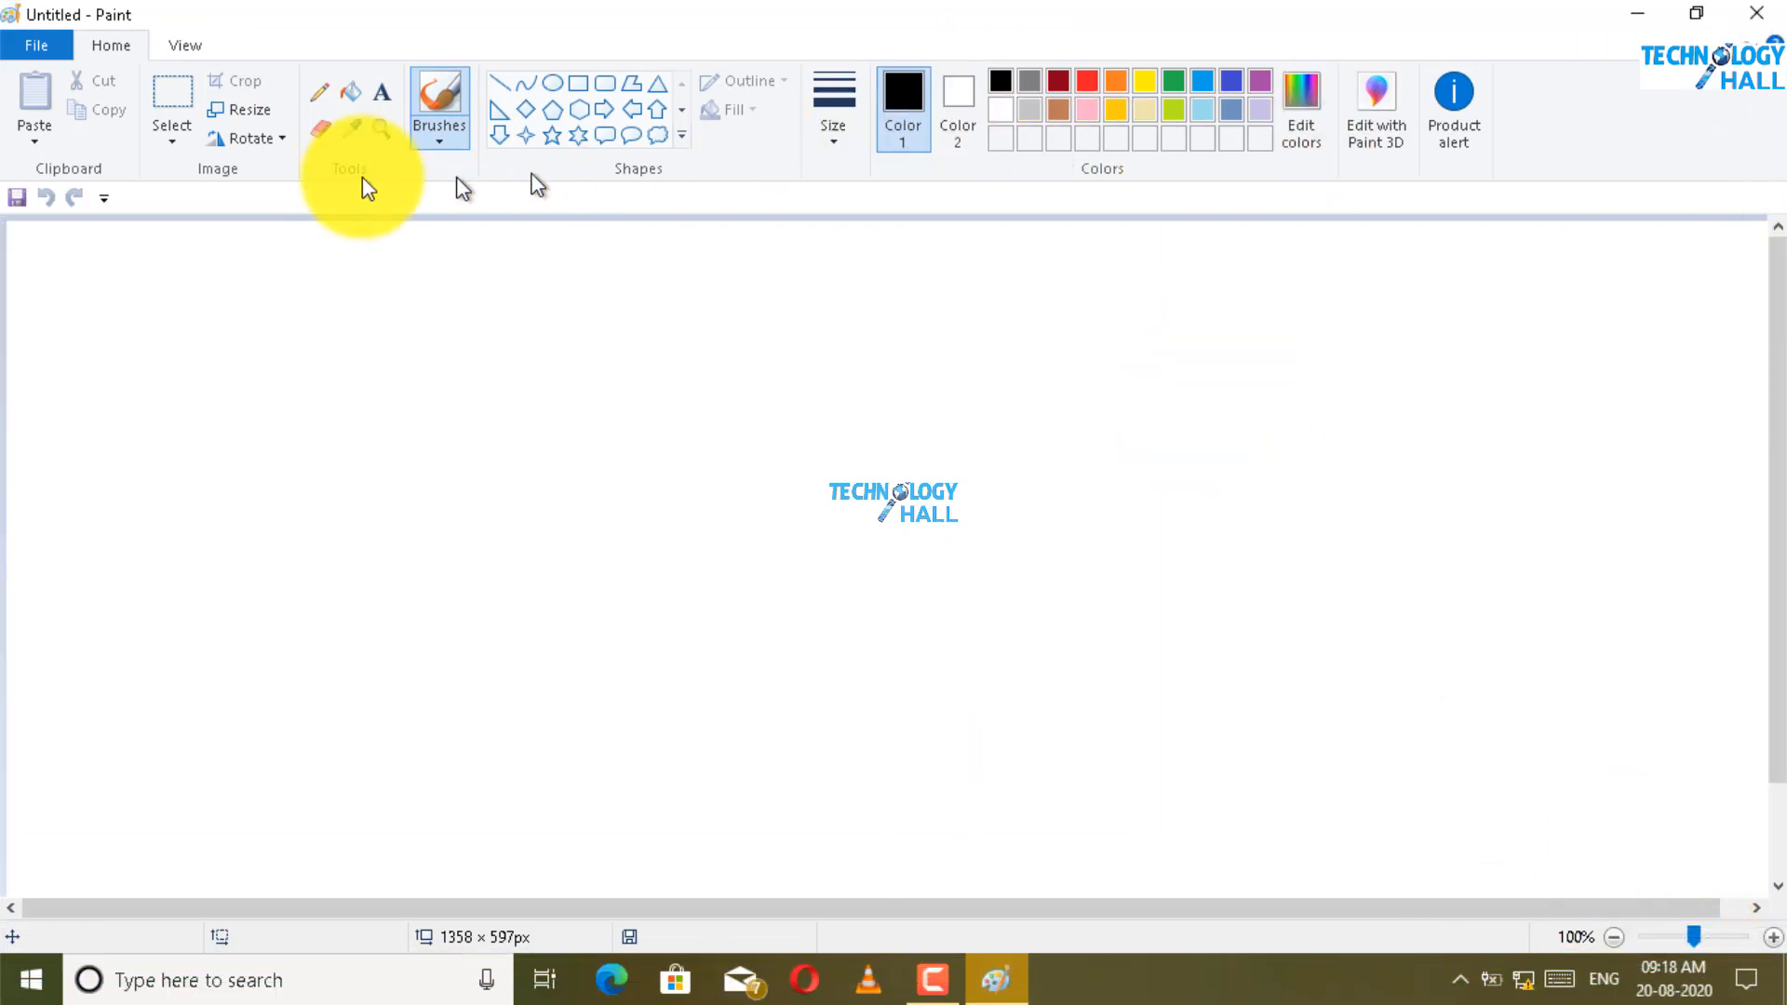
Step: Fill the whole canvas with indigo blue
click(349, 92)
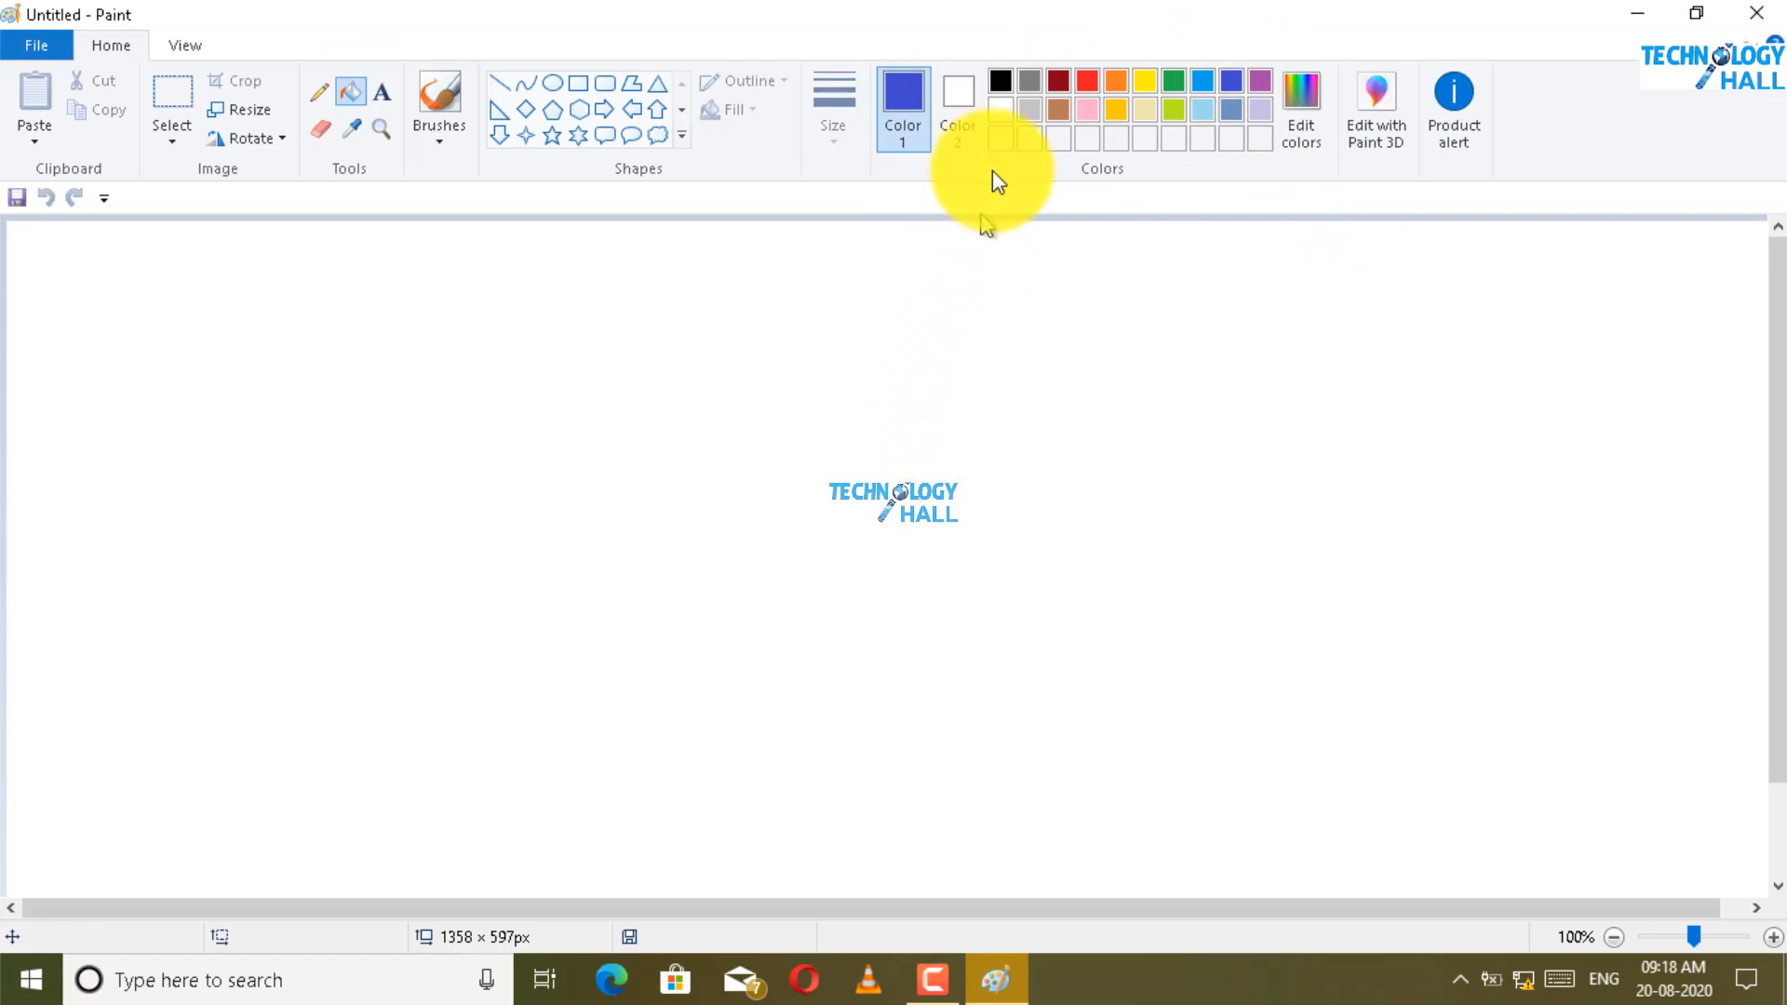
click(857, 638)
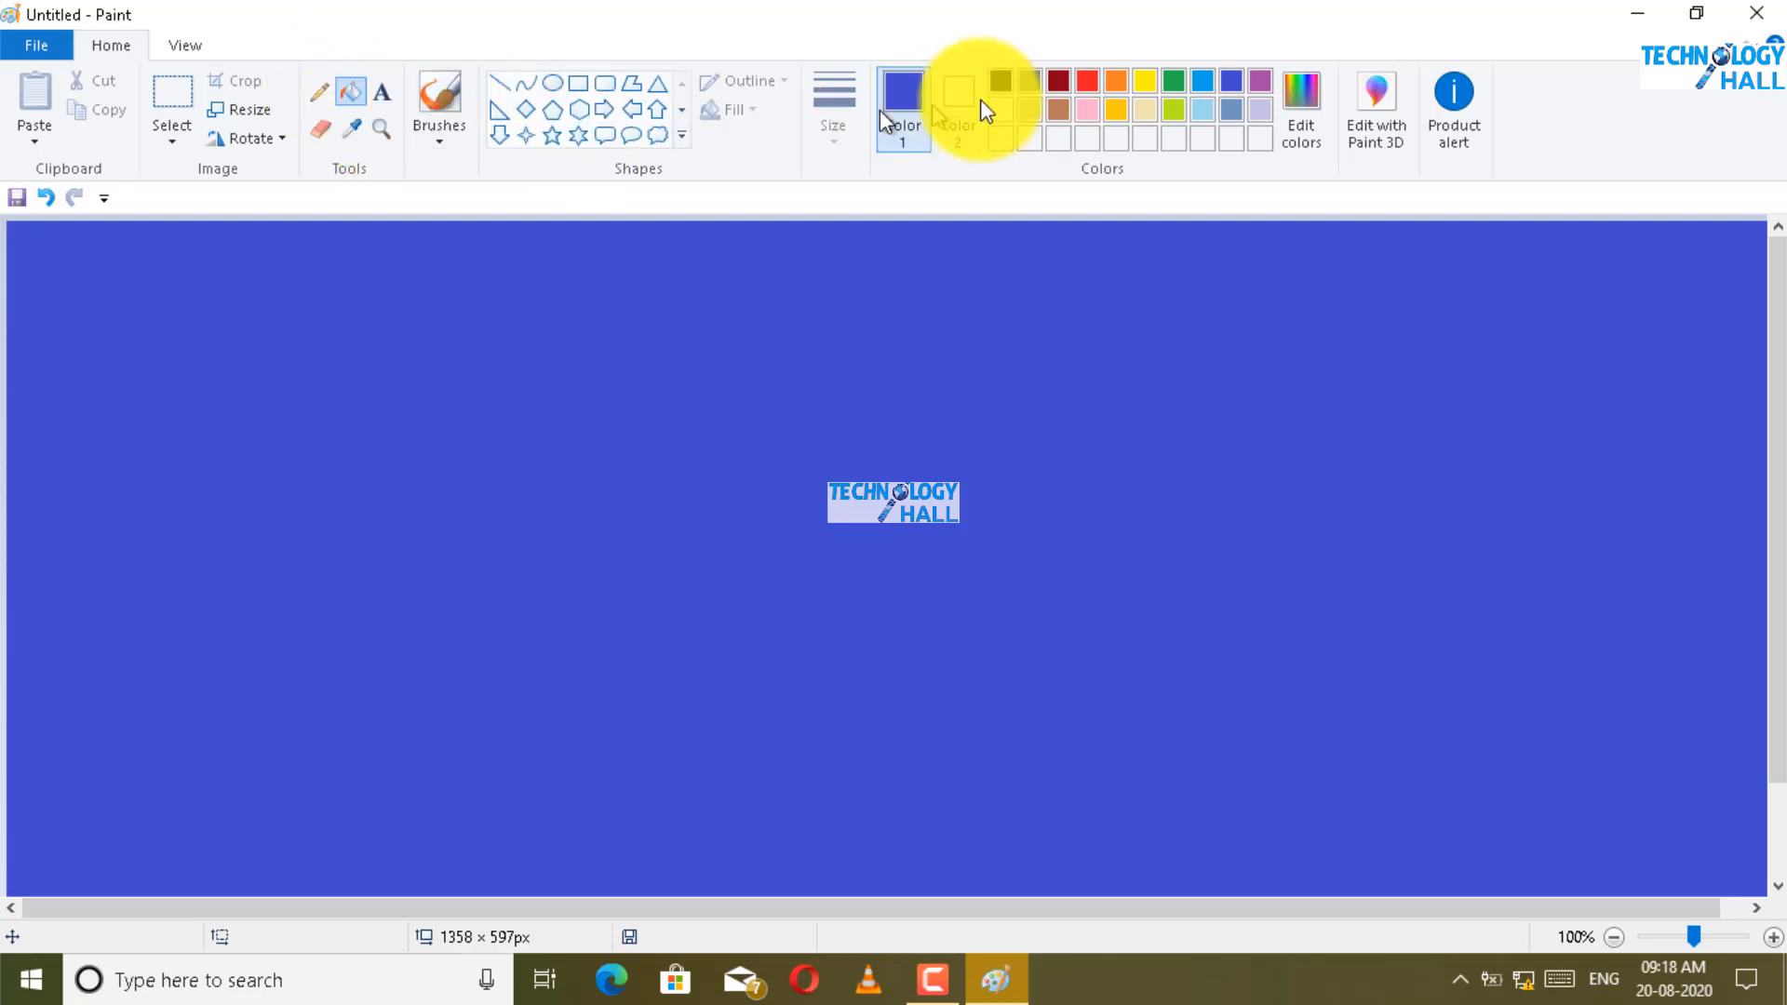
Step: Draw a black oval callout about 277 × 309 px near the canvas centre, slightly towards its left side
click(1001, 83)
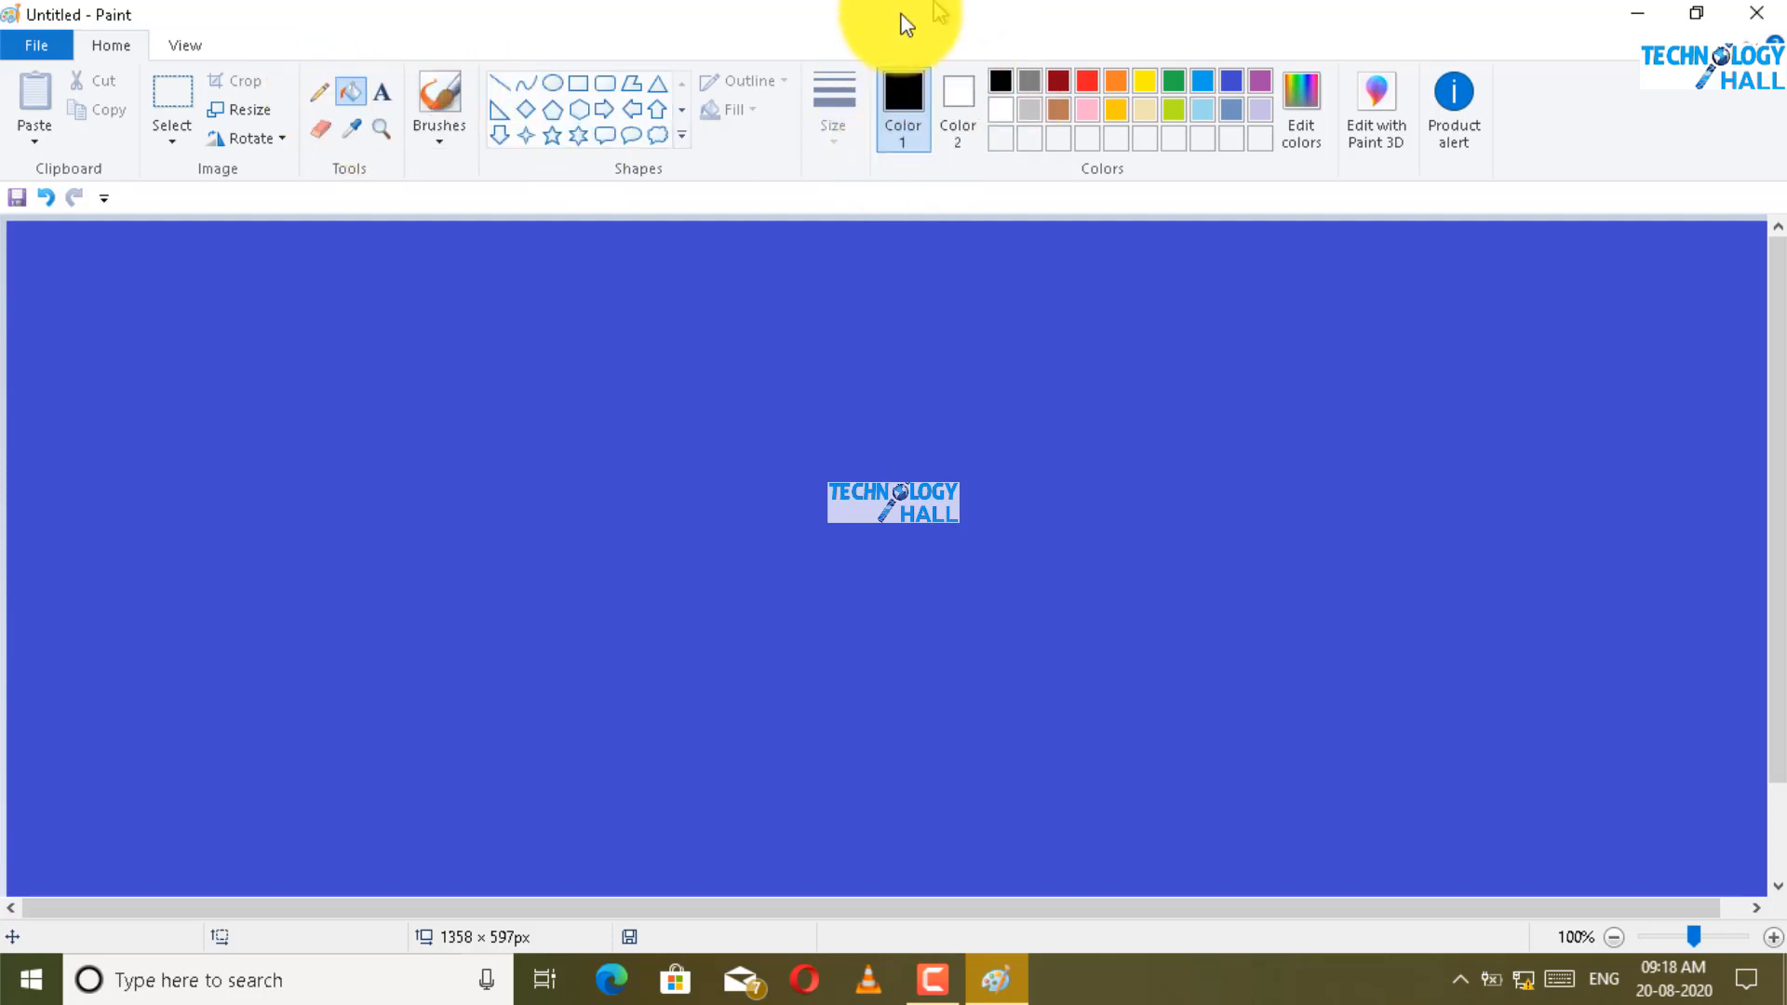
click(631, 135)
drag(516, 396, 873, 794)
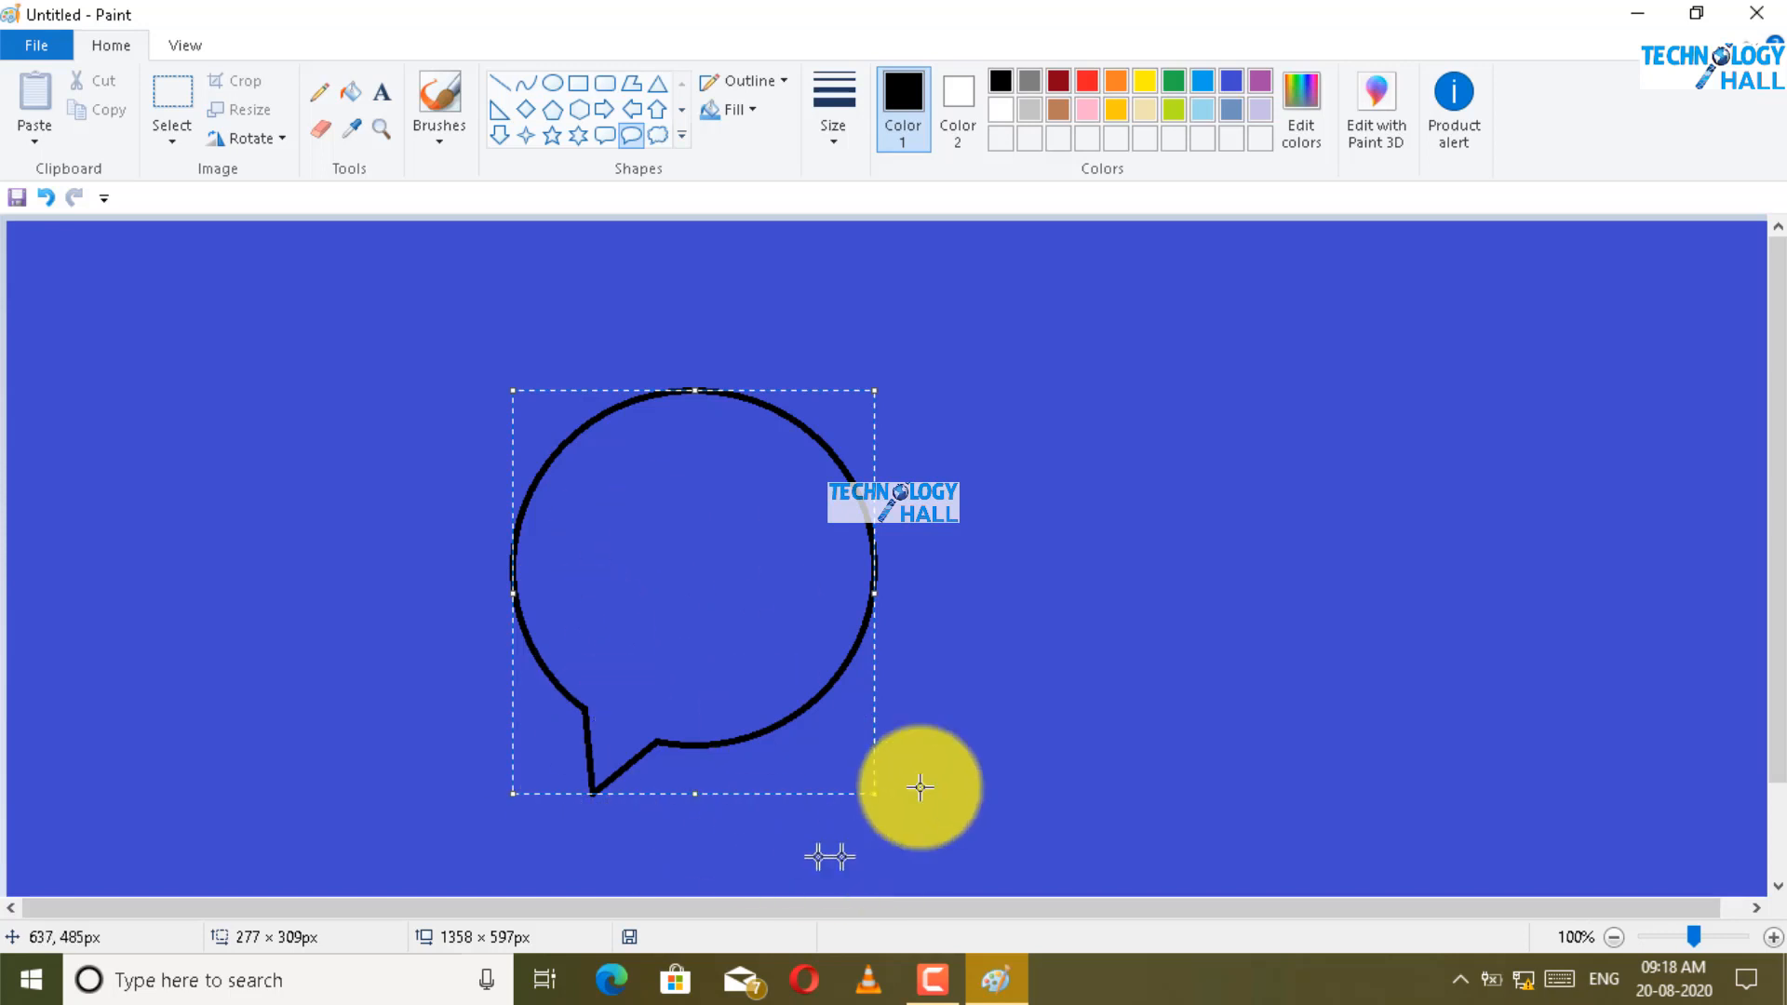
Step: Draw a second, smaller black oval callout and centre it inside the first one with an even gap
click(633, 136)
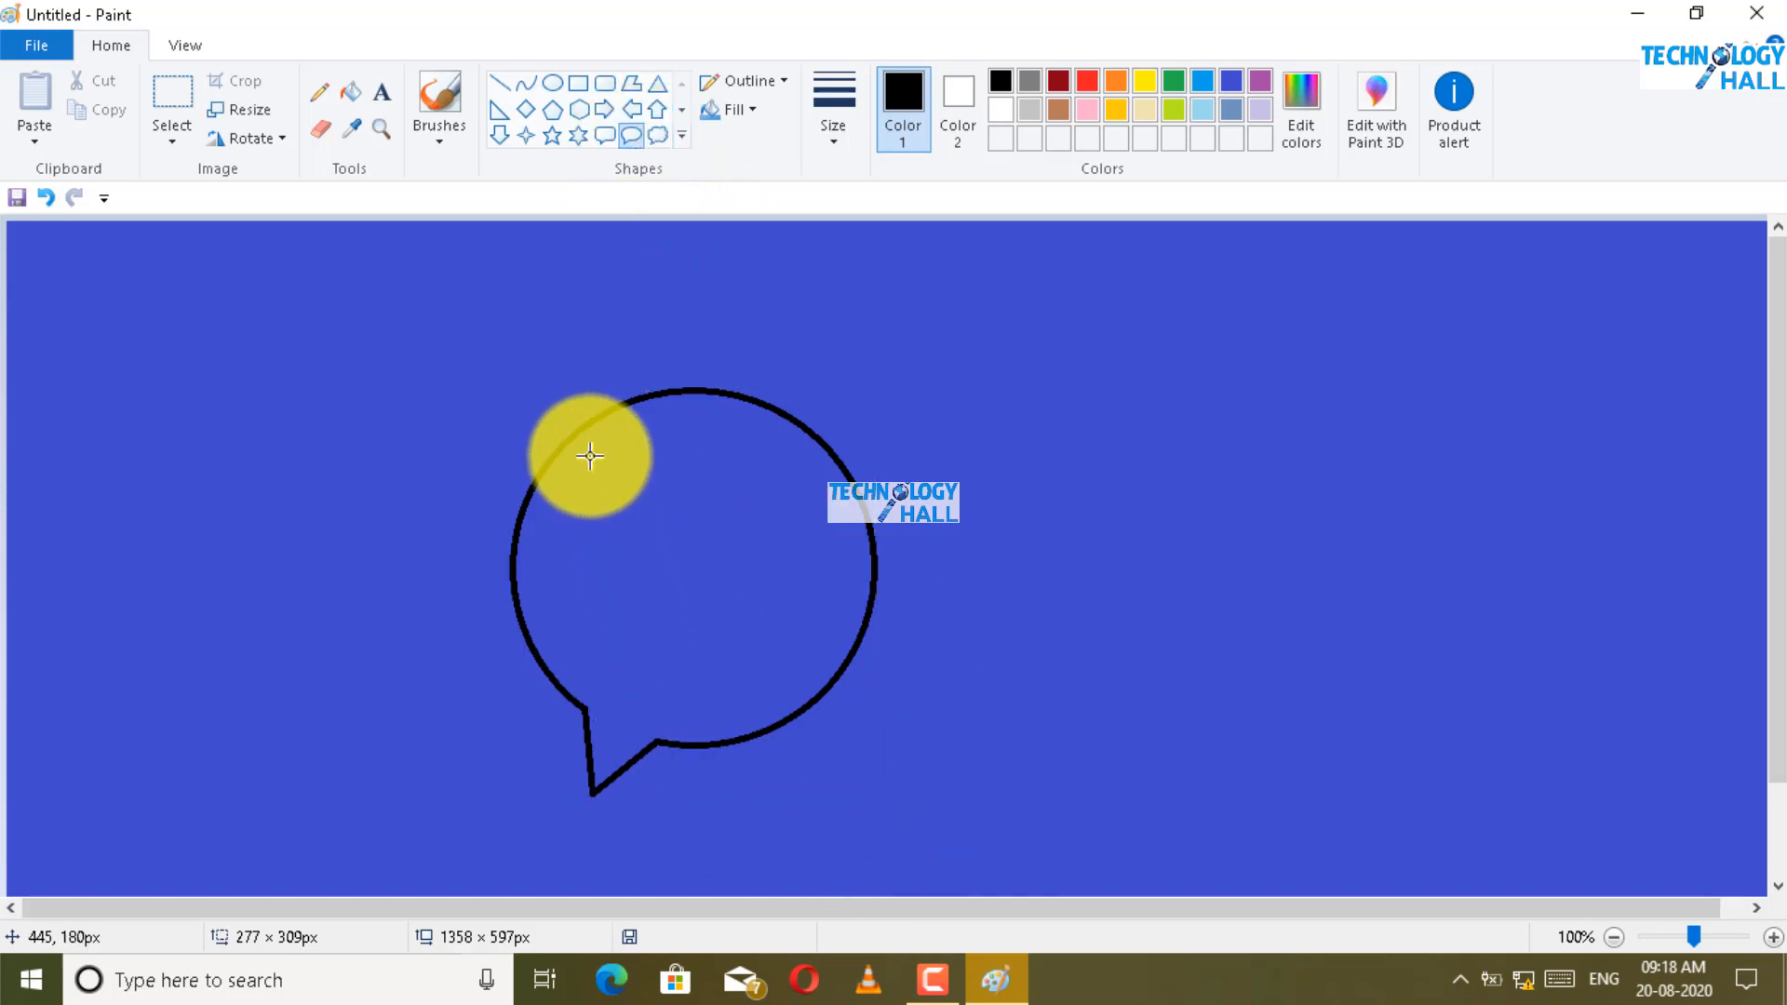
drag(590, 456, 901, 800)
drag(833, 714, 786, 675)
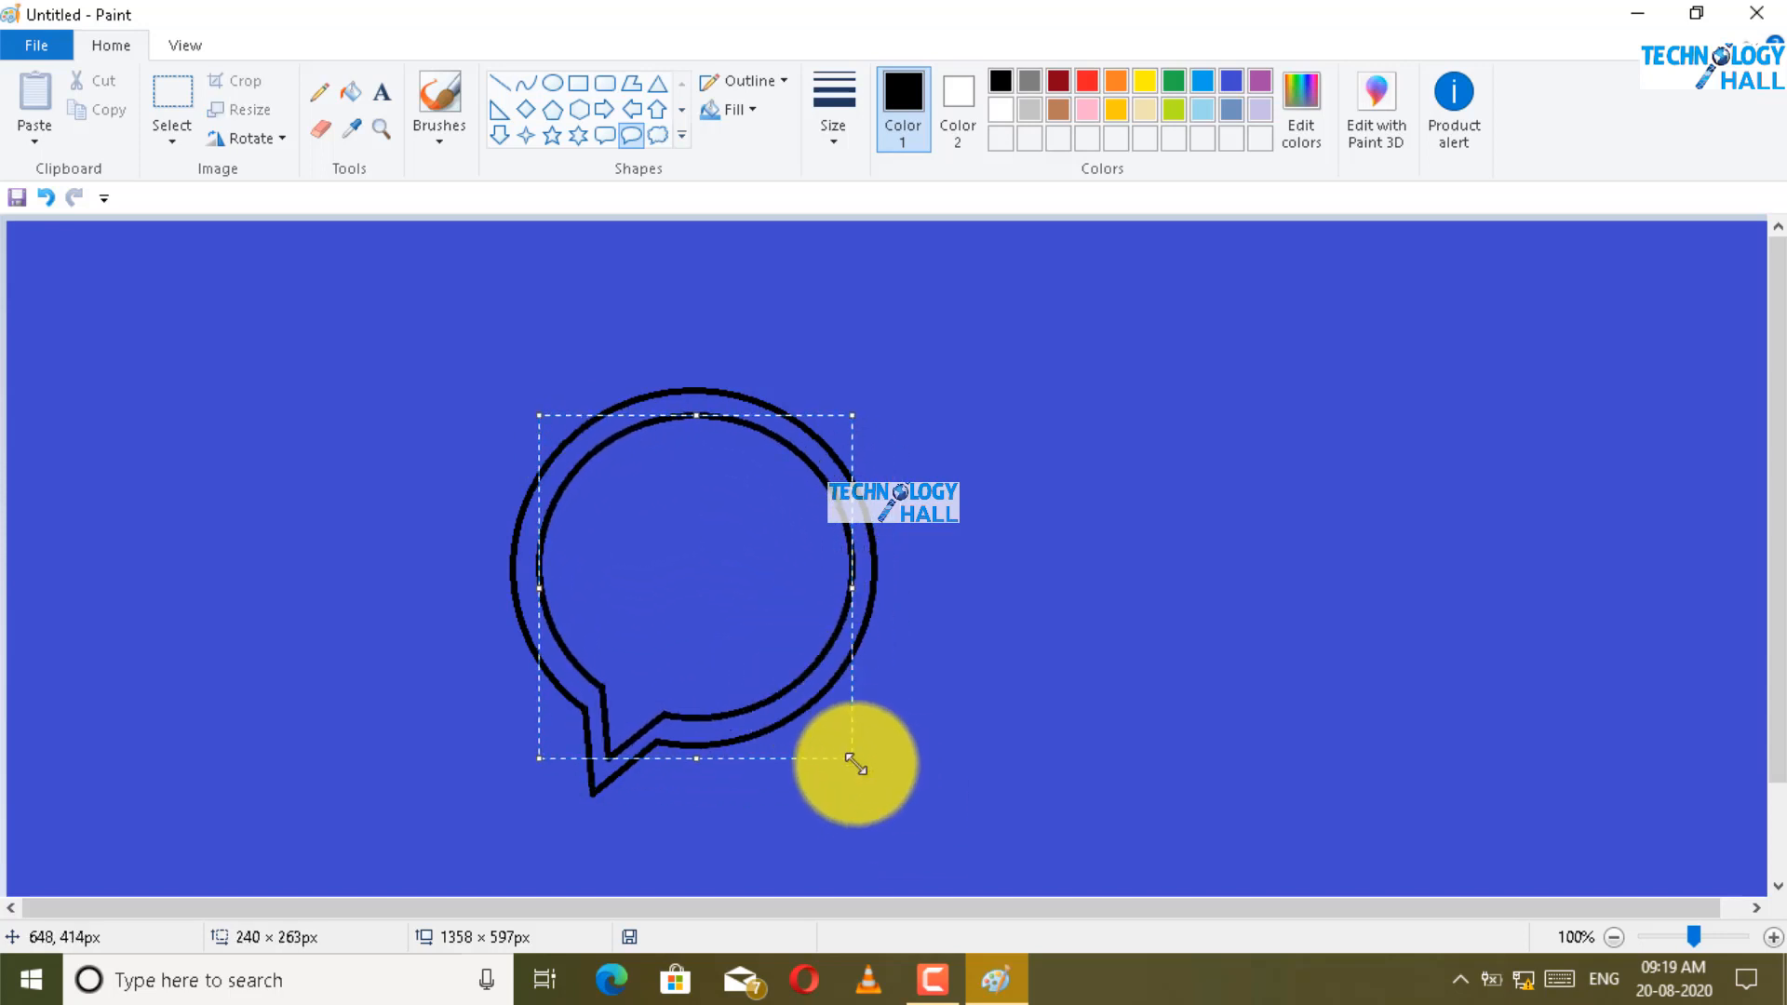
drag(852, 757, 838, 742)
drag(748, 620, 751, 632)
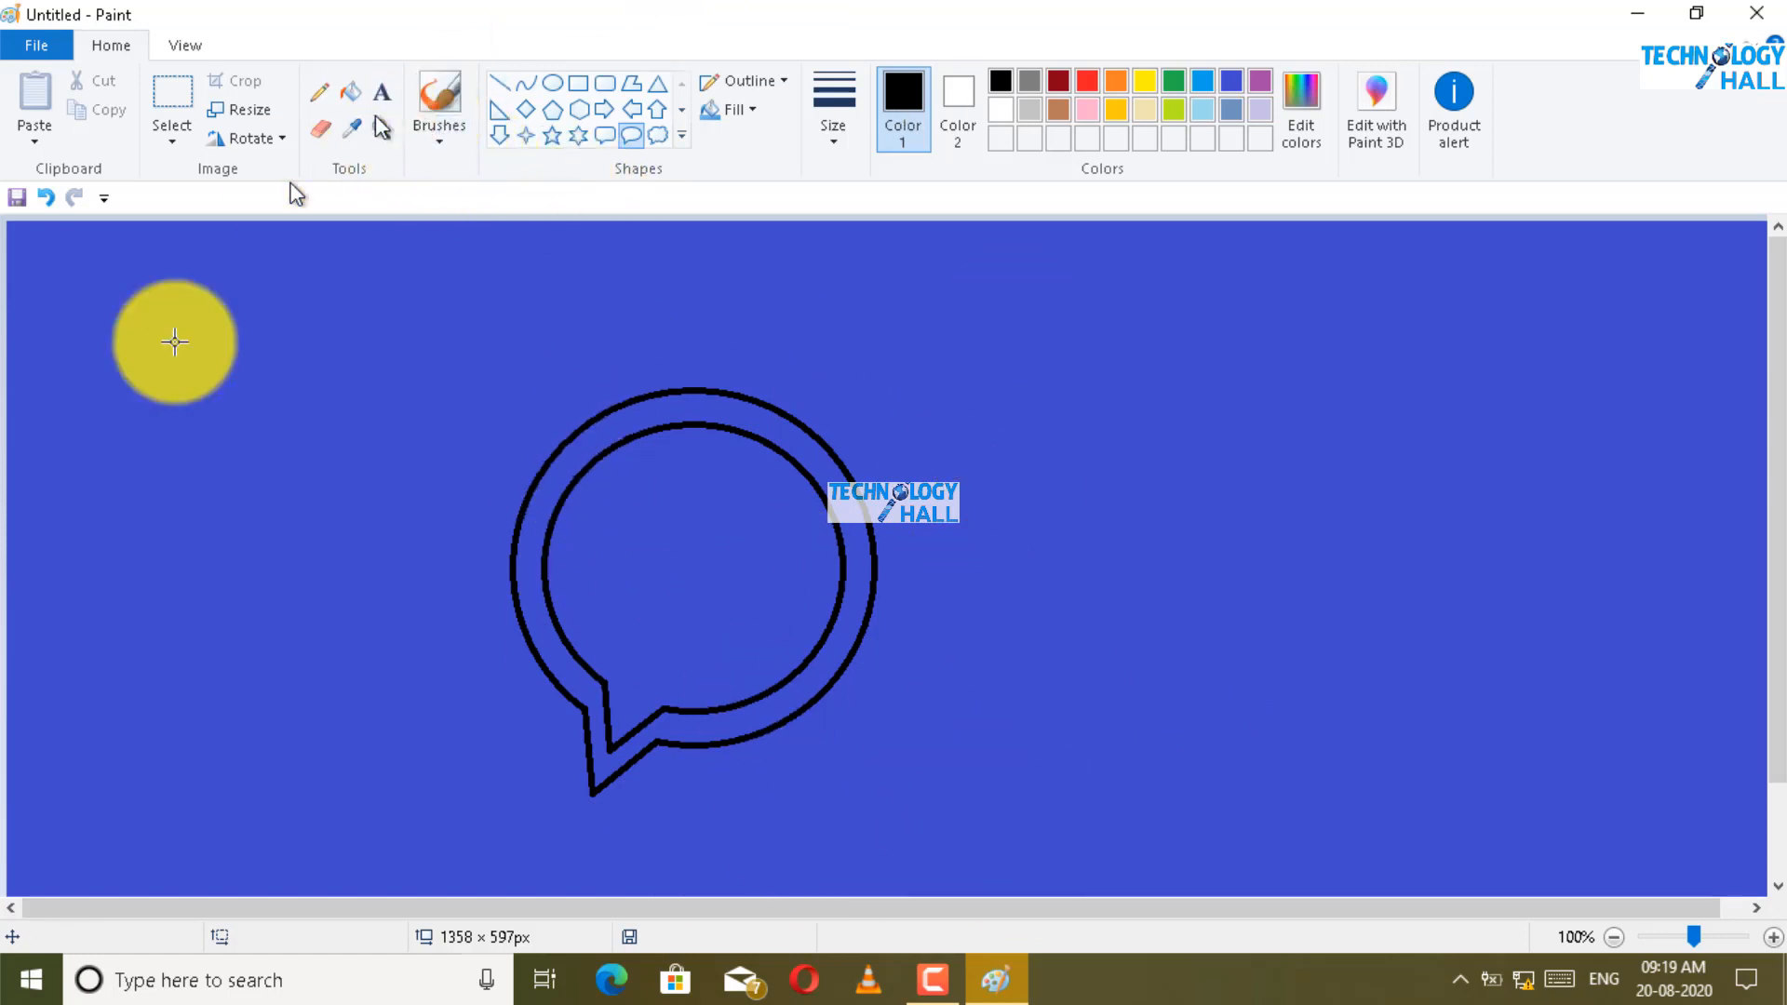
Step: Switch to Character Map by searching for it in Windows
click(31, 979)
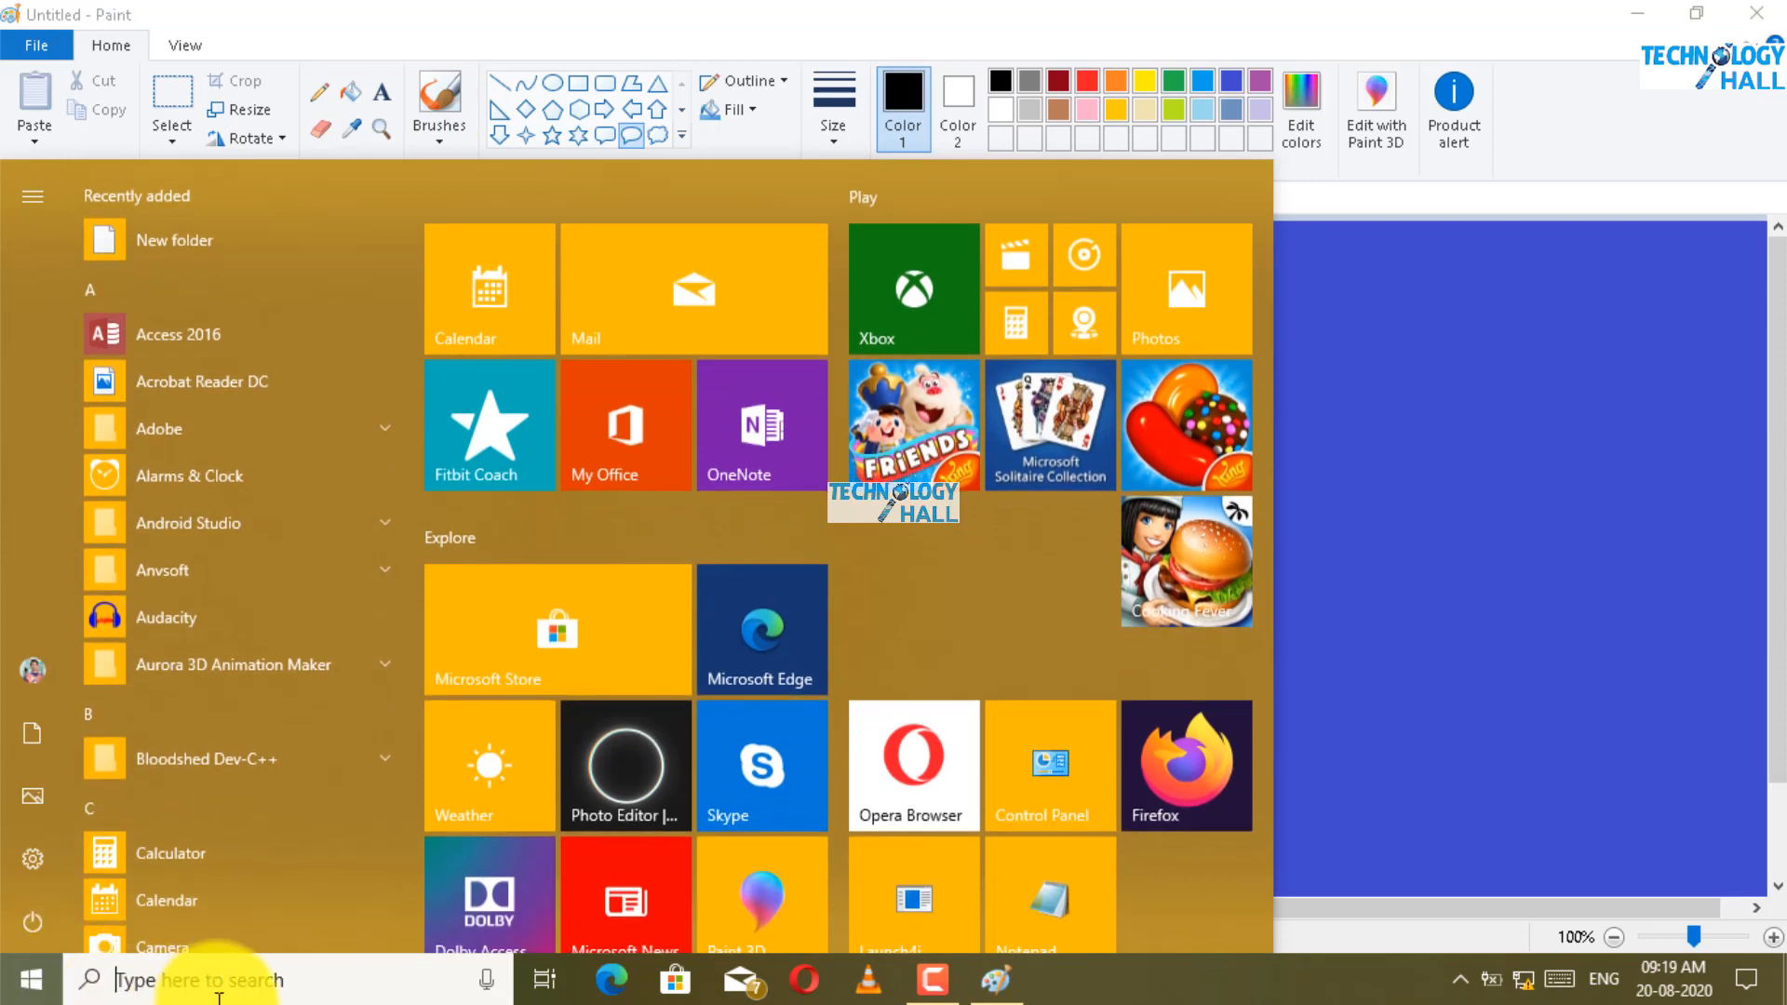
text(ch)
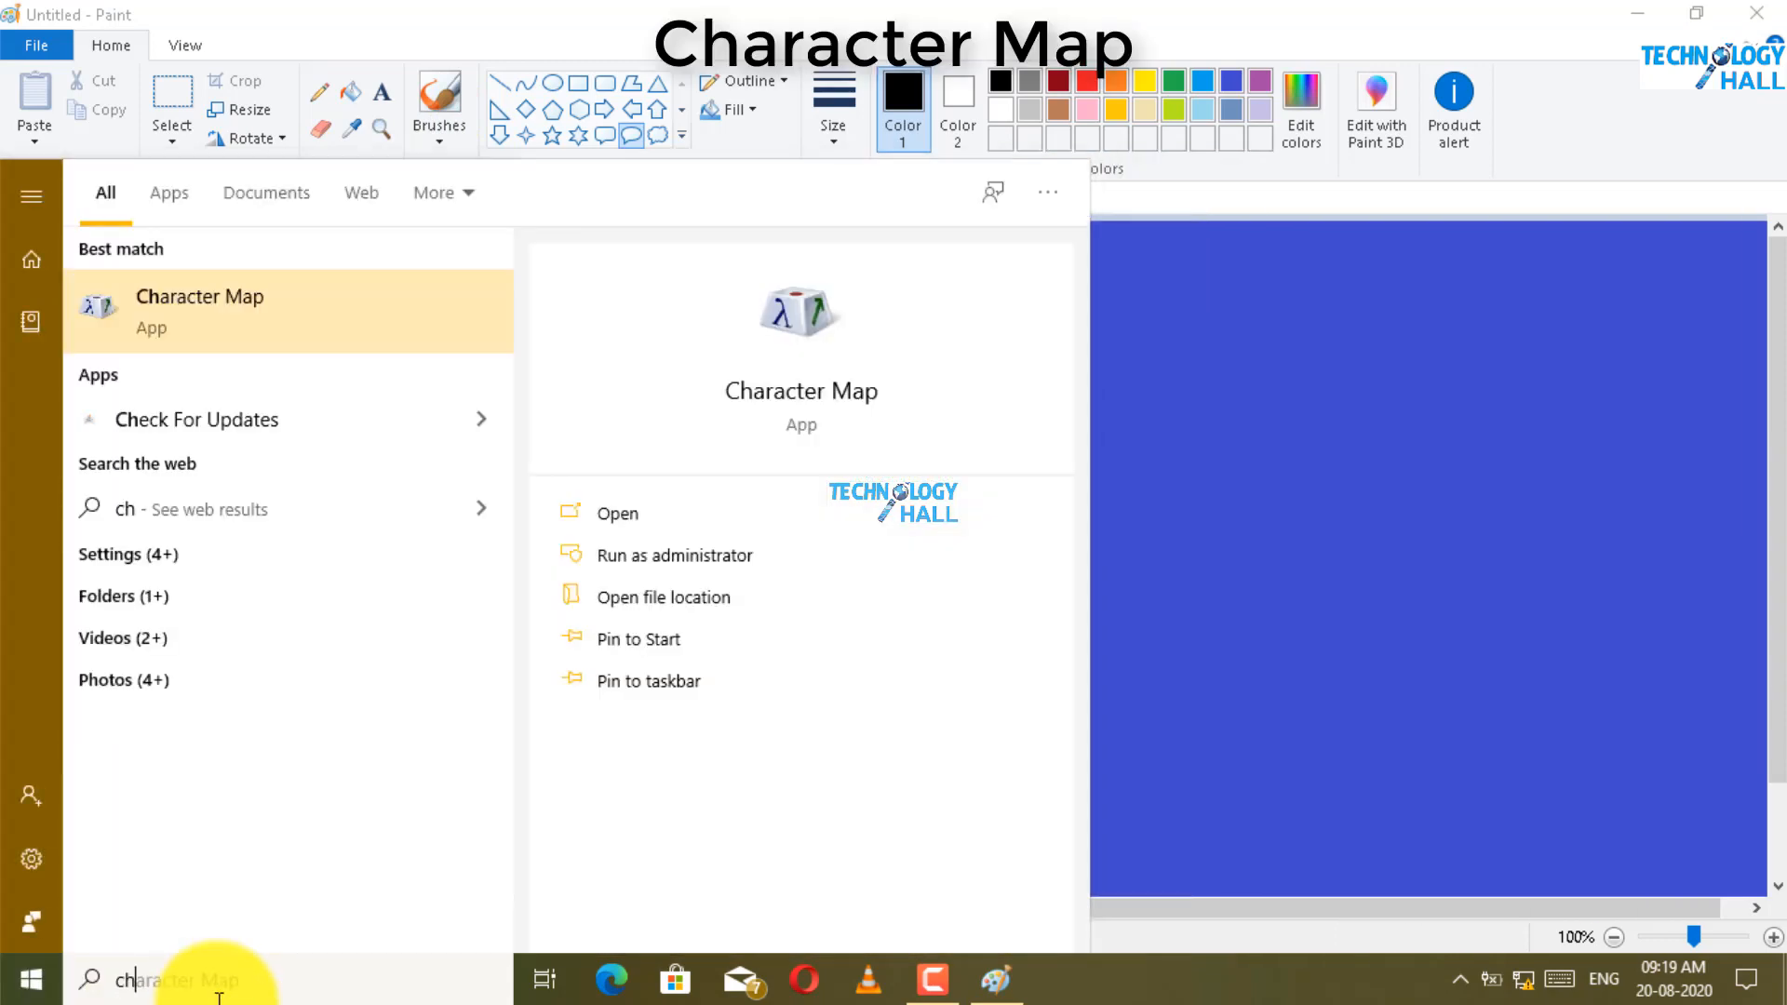
text(aracter Map)
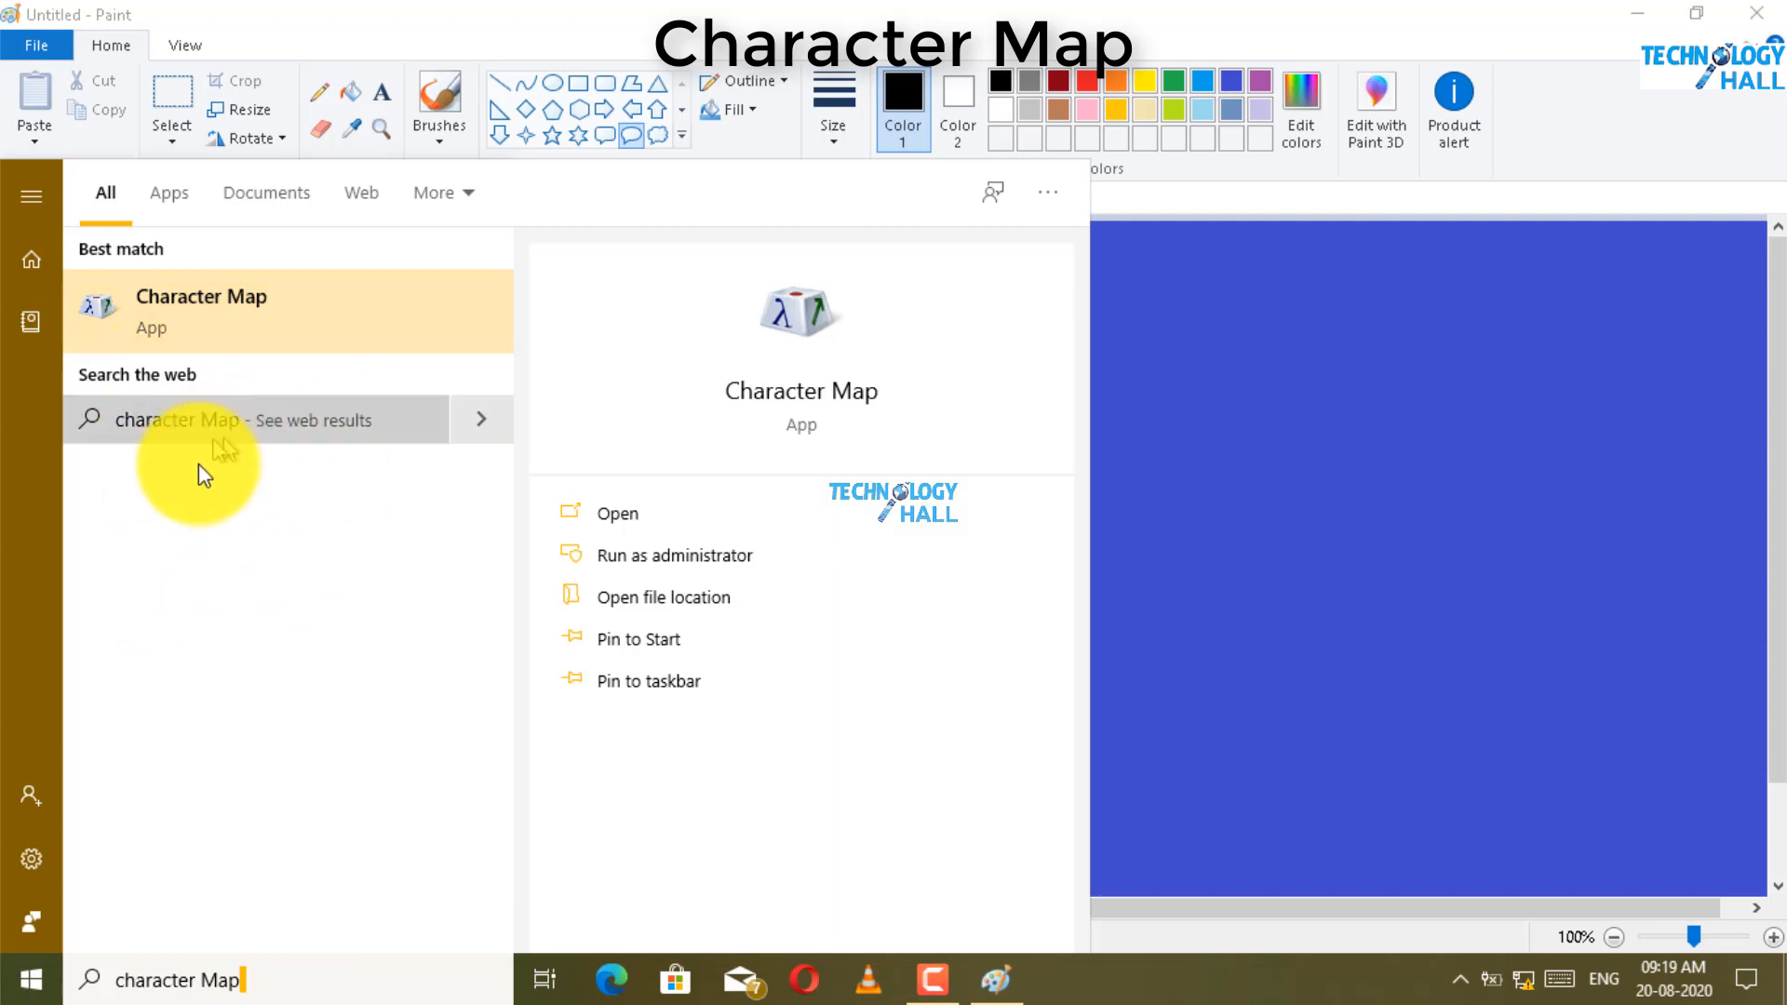
click(218, 351)
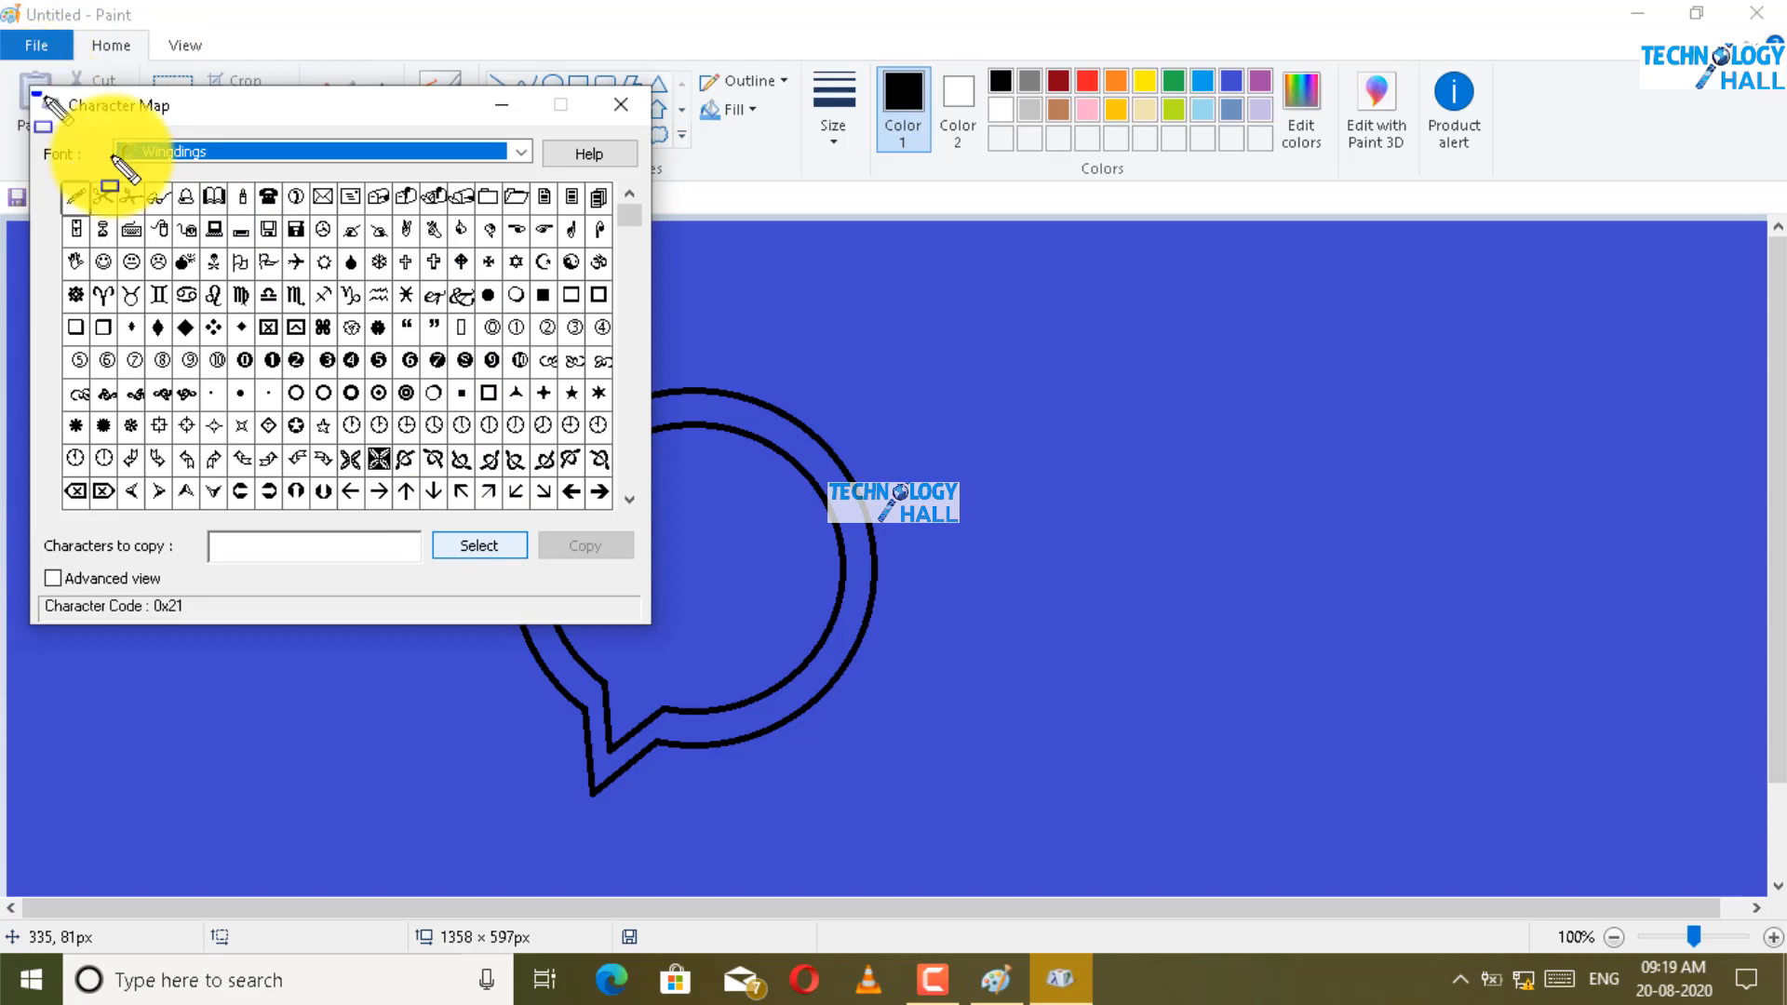
mouse_move(33, 89)
mouse_down()
mouse_move(609, 651)
mouse_move(667, 657)
mouse_up()
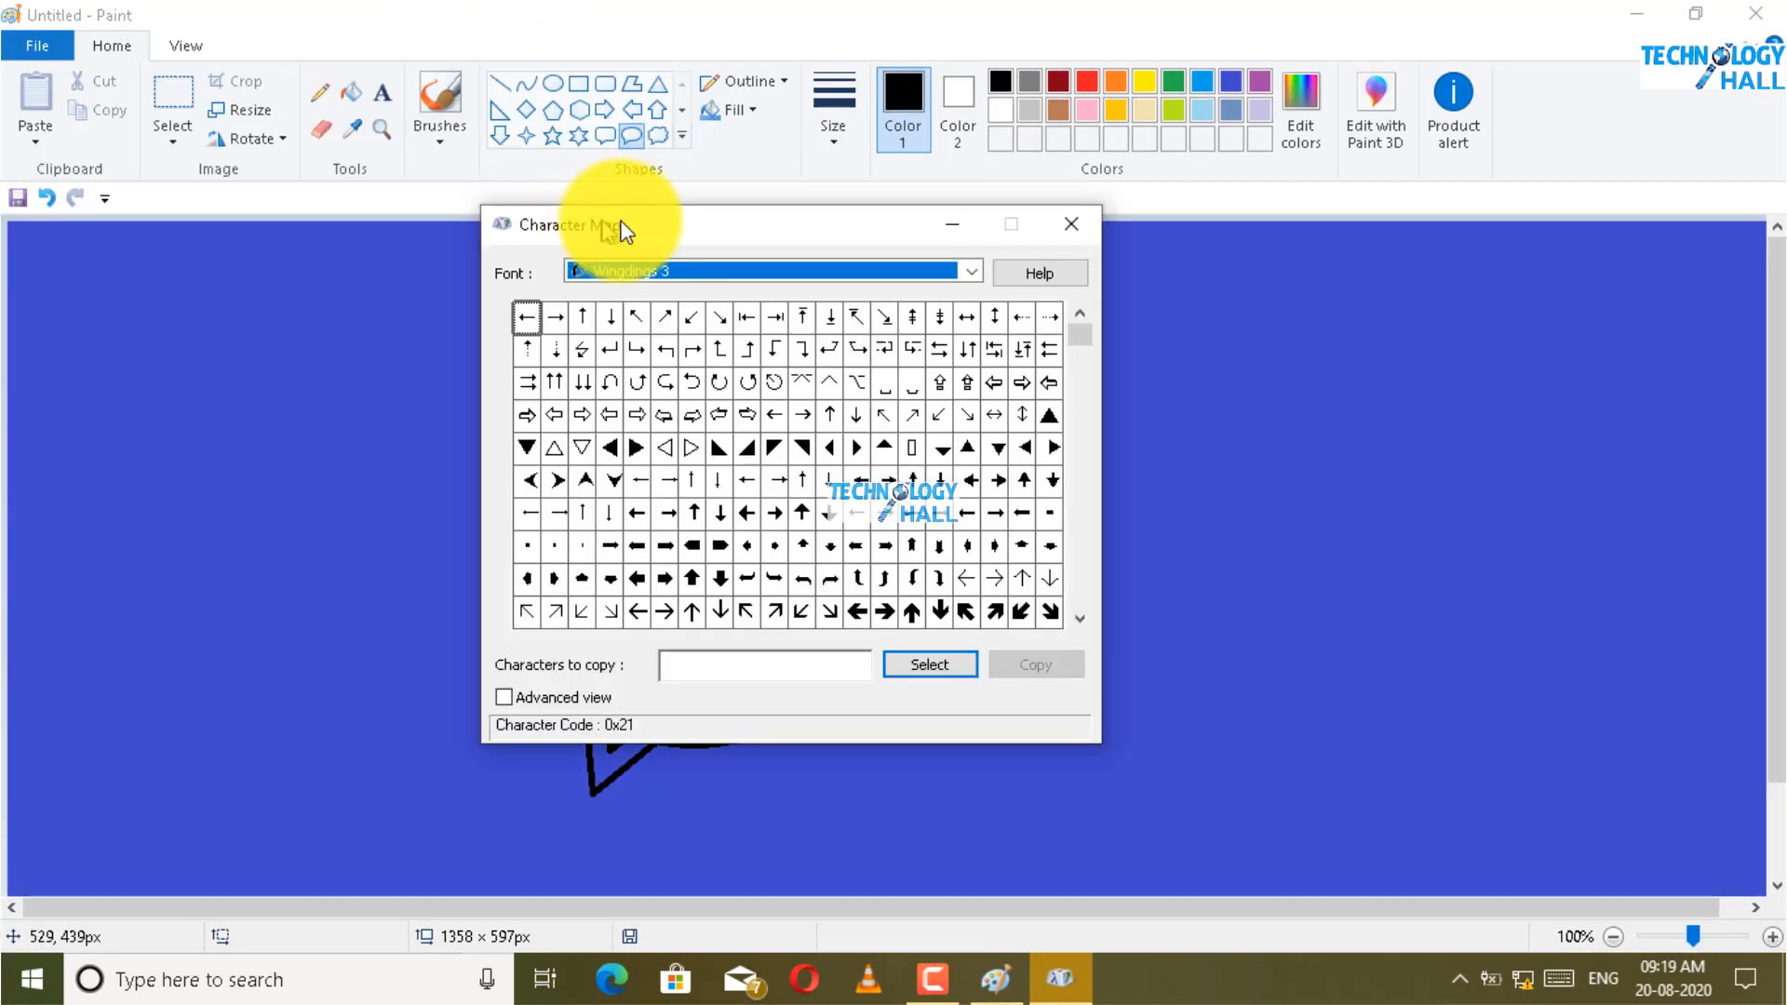
Step: Move the Character Map window over the canvas and set its font to Wingdings 2
mouse_move(618, 226)
mouse_down()
mouse_move(793, 369)
mouse_move(540, 320)
mouse_move(613, 272)
mouse_up()
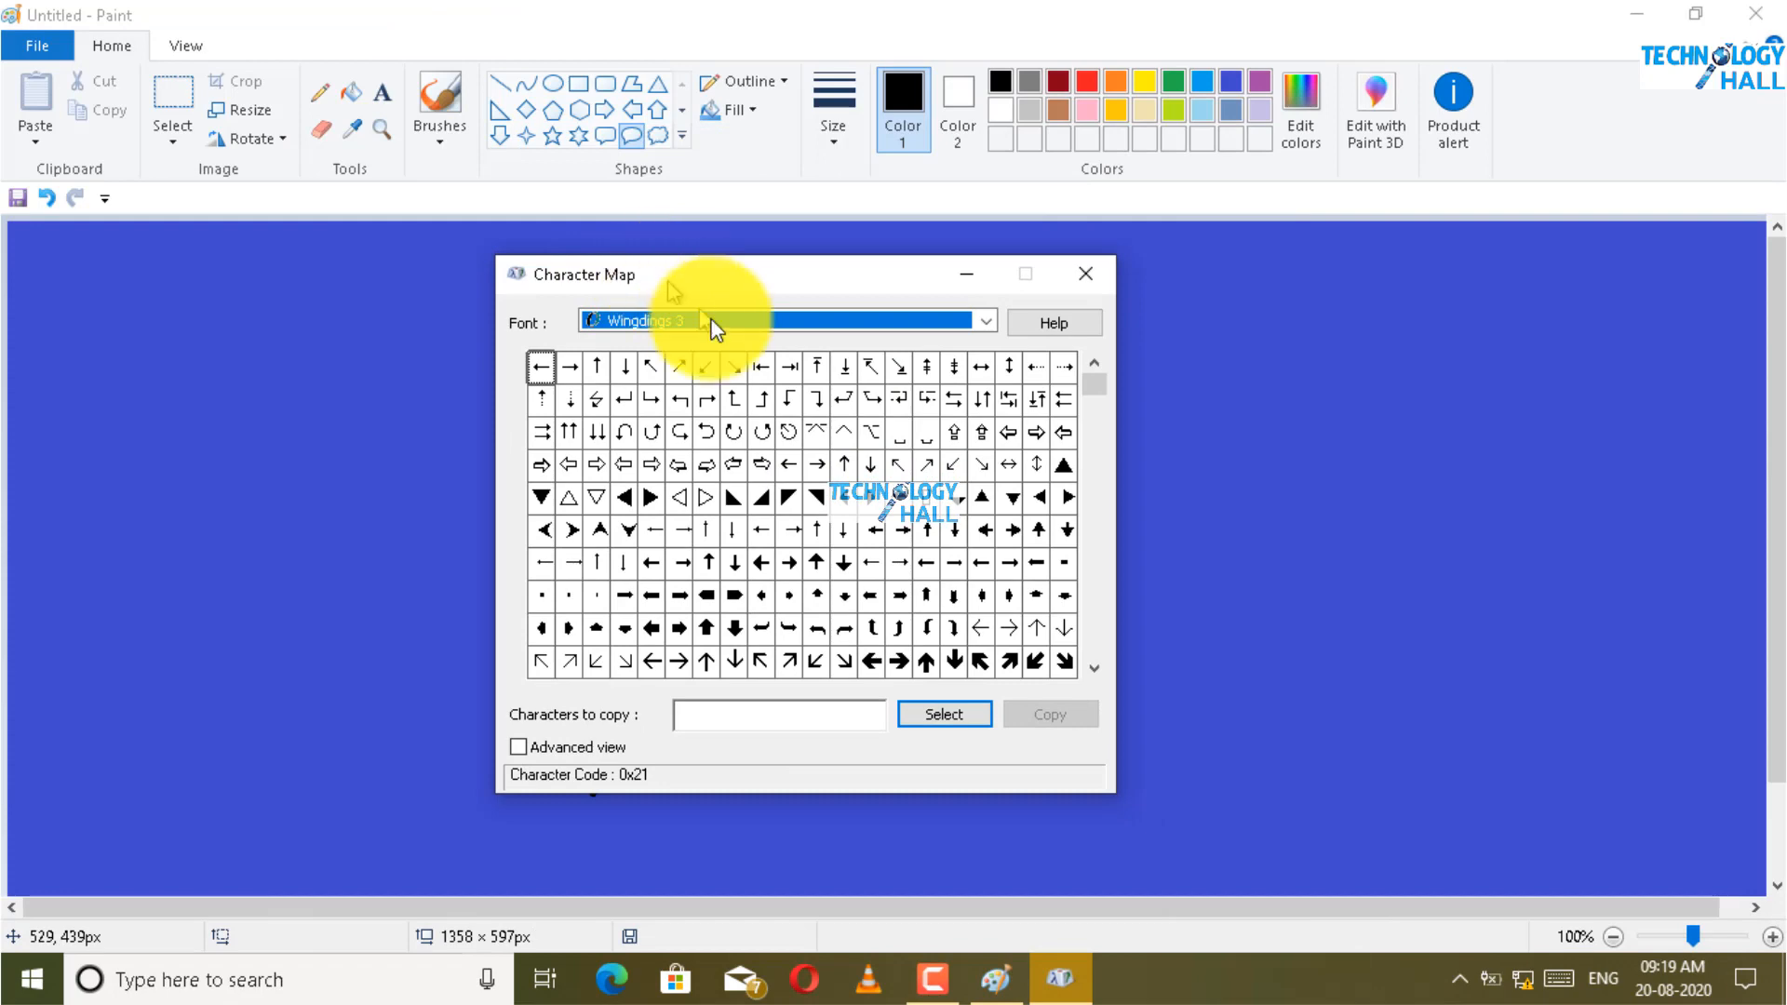
click(748, 330)
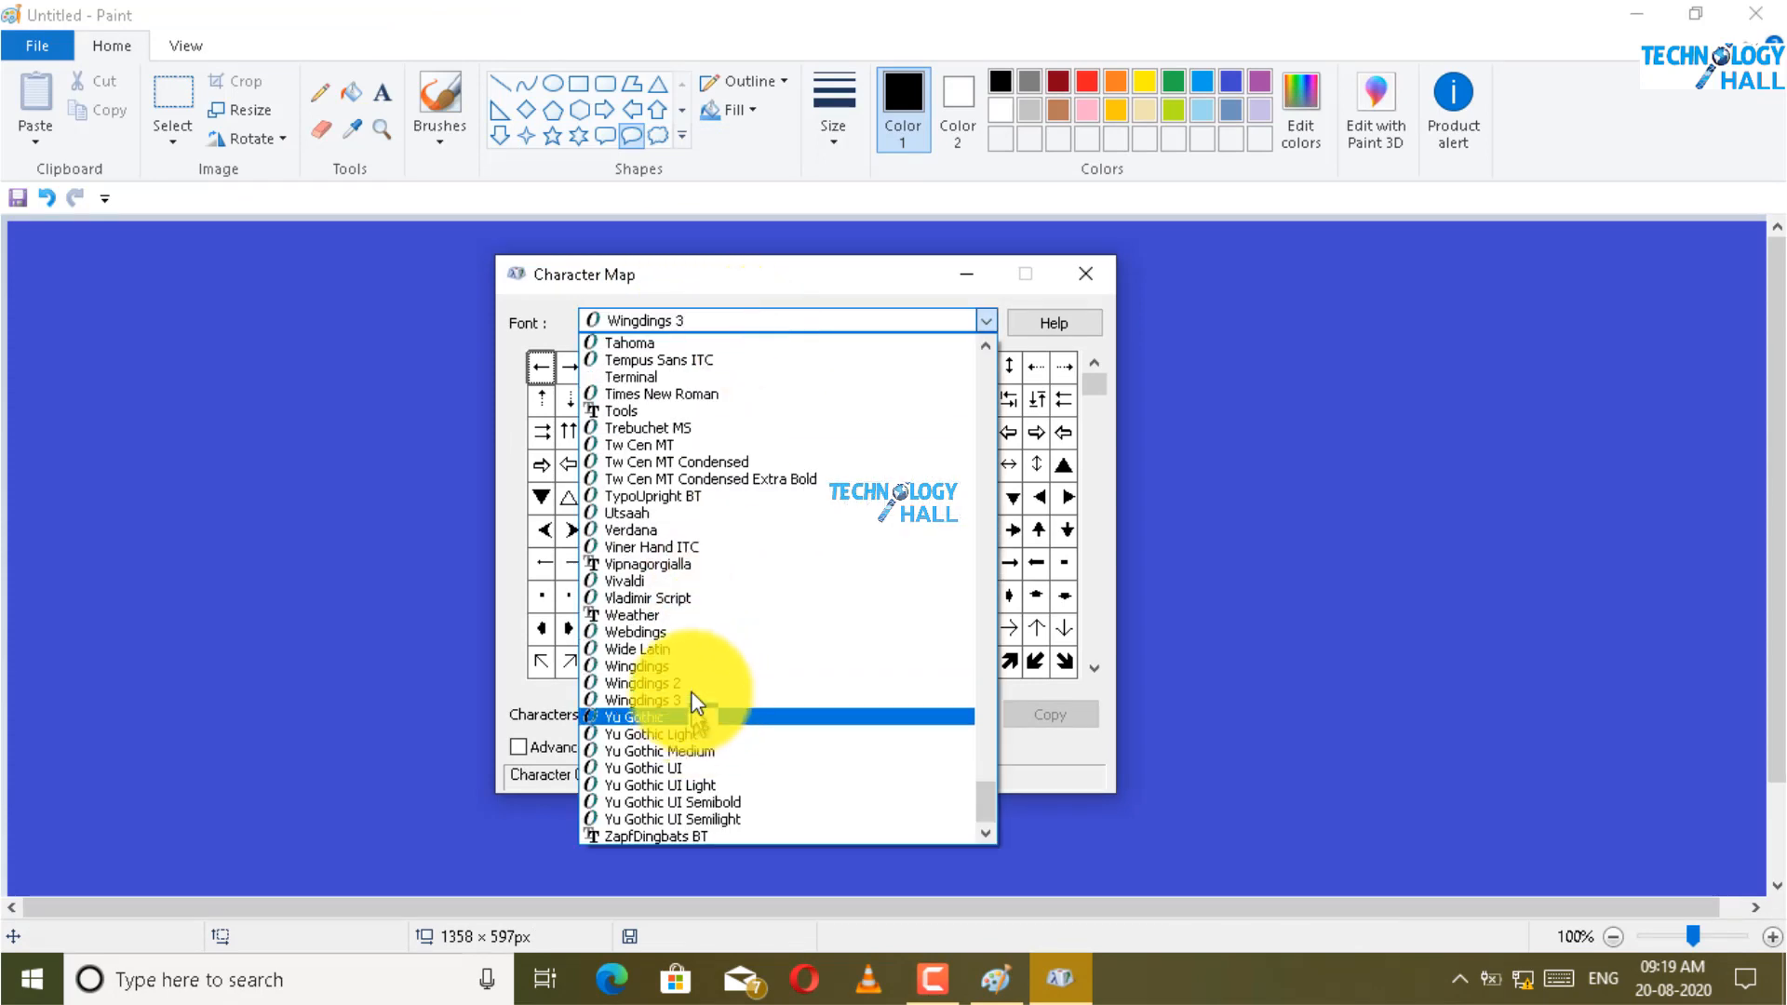
click(687, 682)
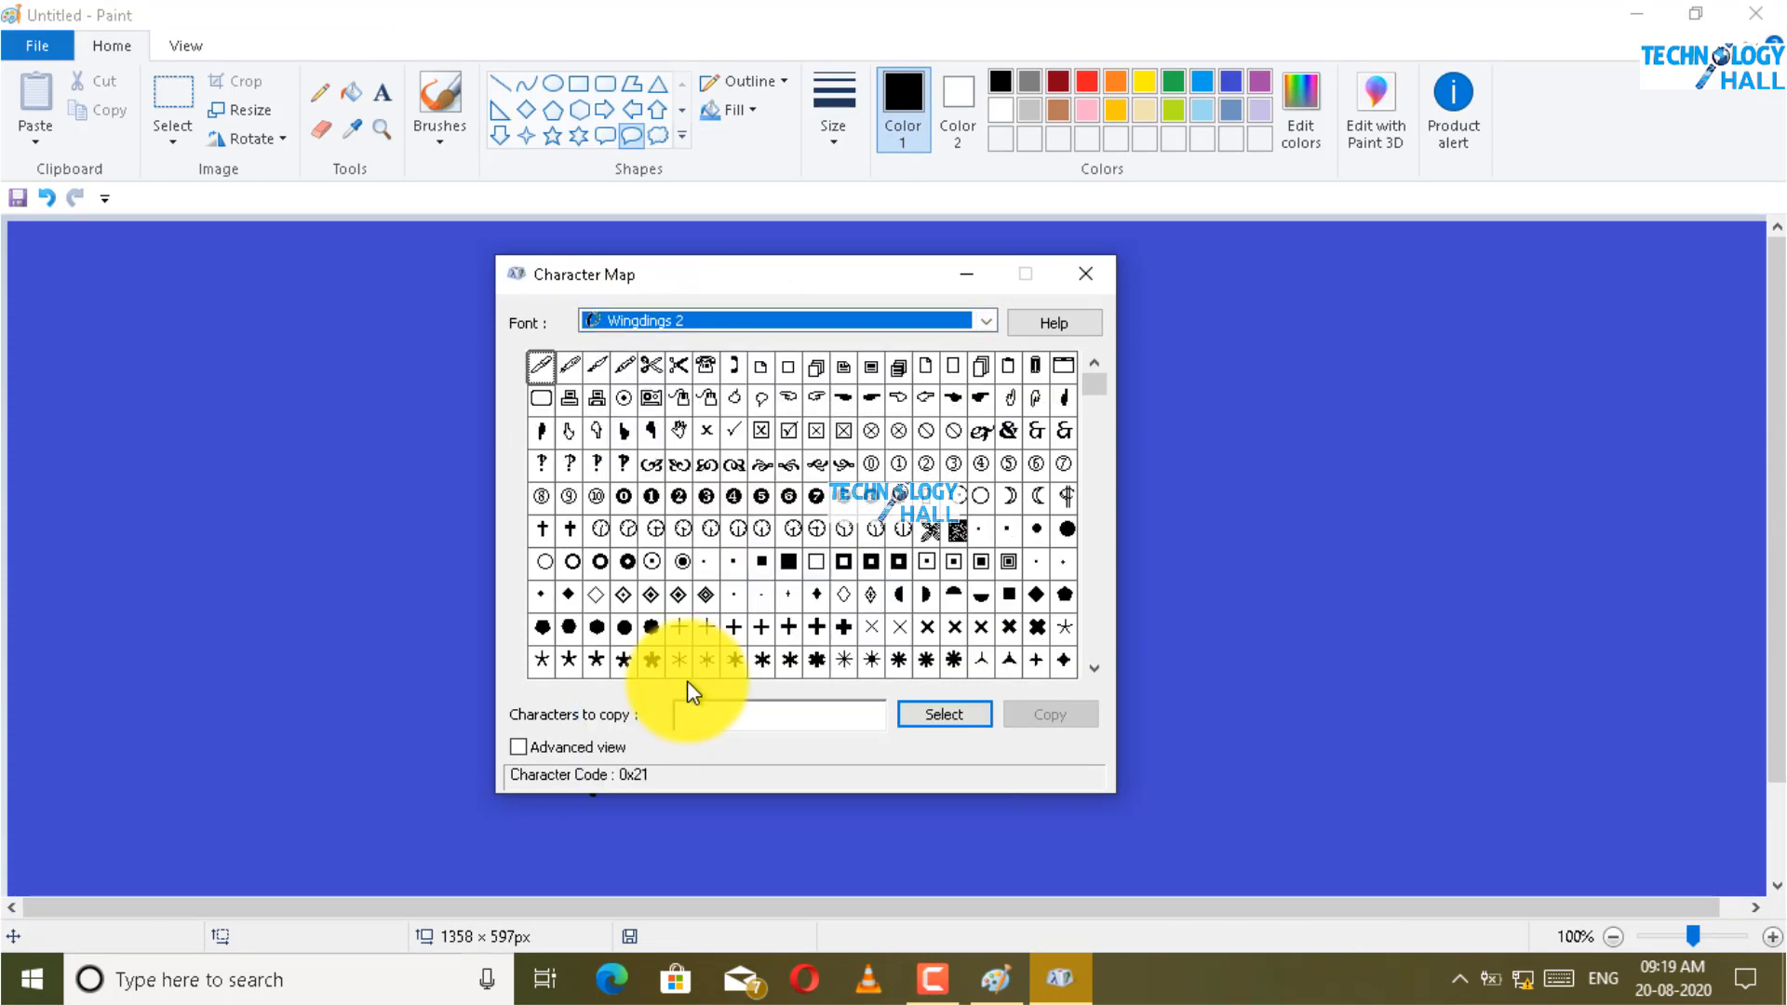
Step: Copy the telephone handset character and minimize Character Map
click(733, 364)
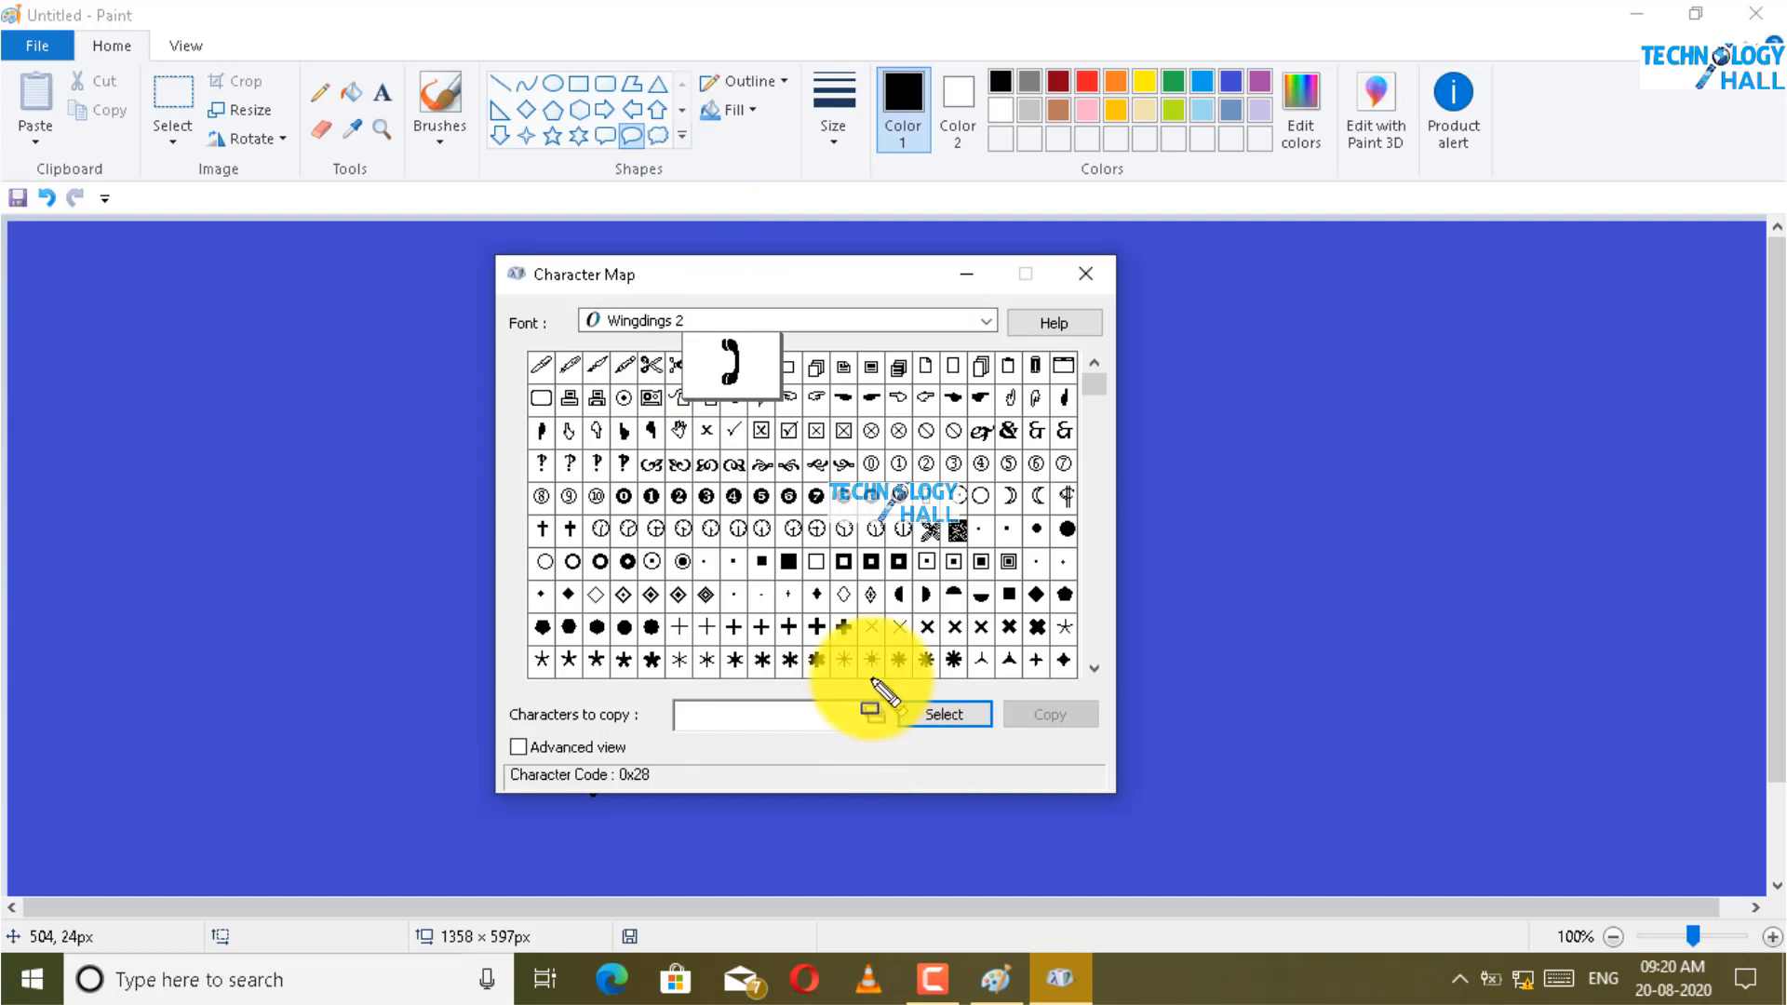
mouse_move(865, 682)
mouse_down()
mouse_move(968, 735)
mouse_move(1093, 754)
mouse_up()
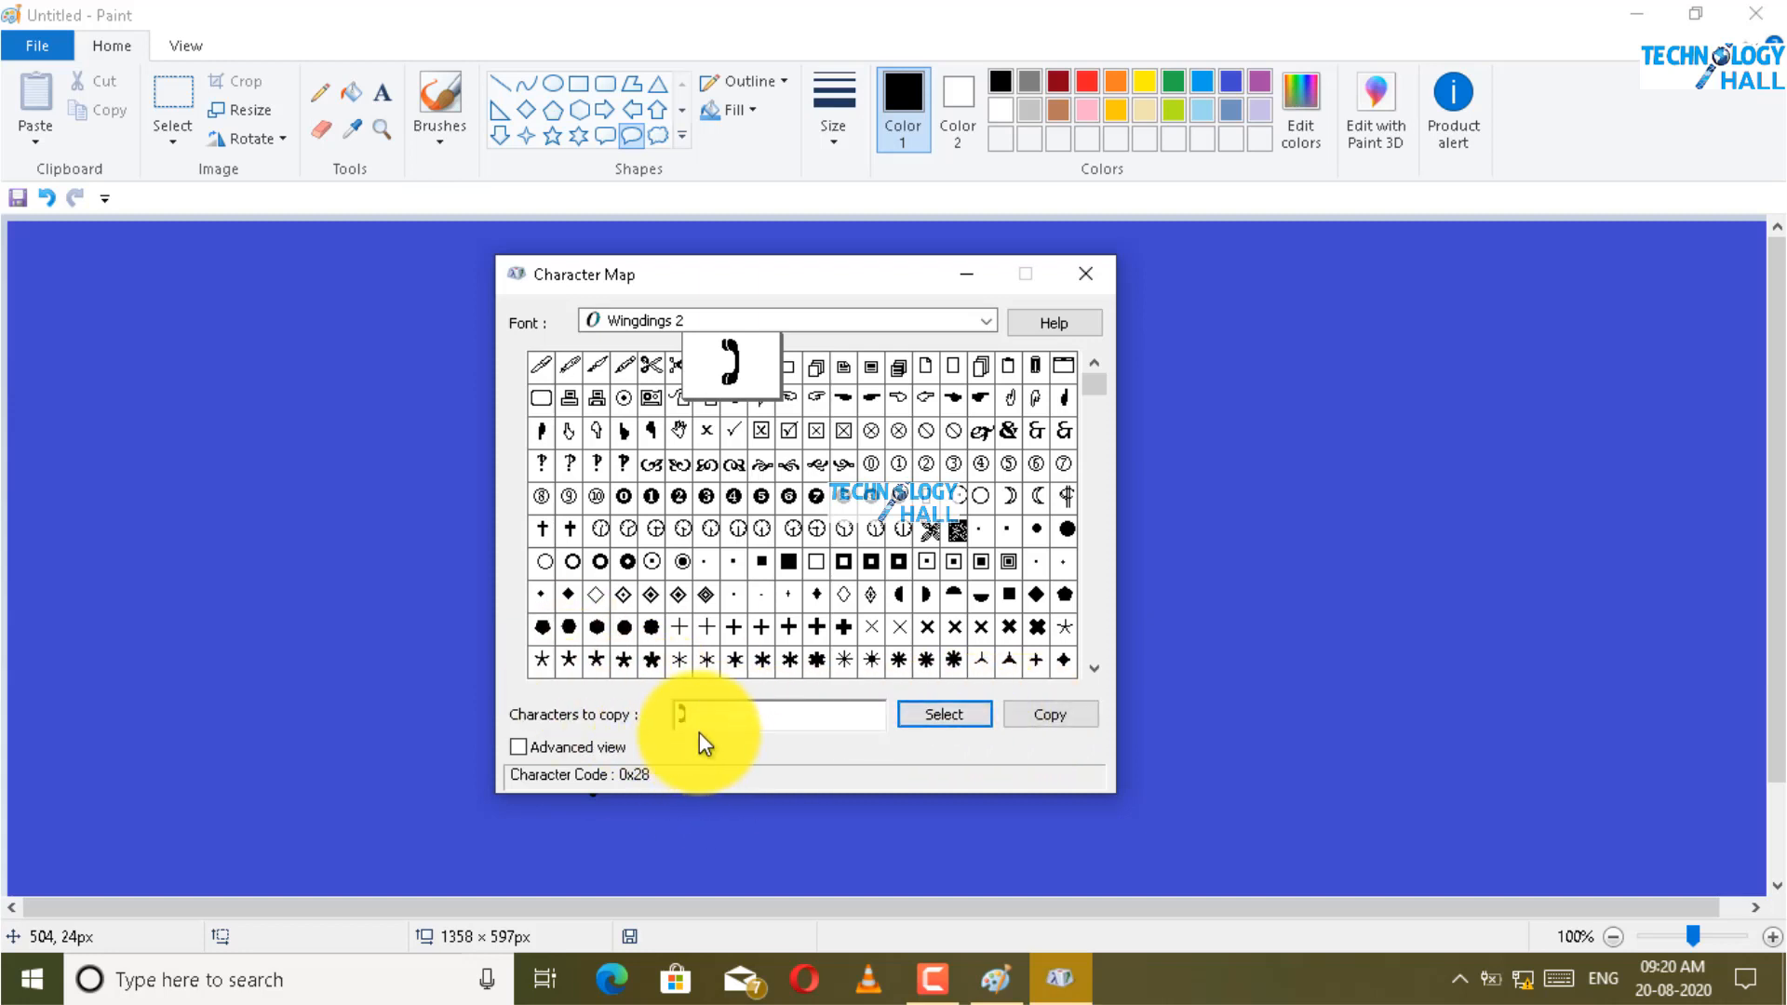
click(1066, 722)
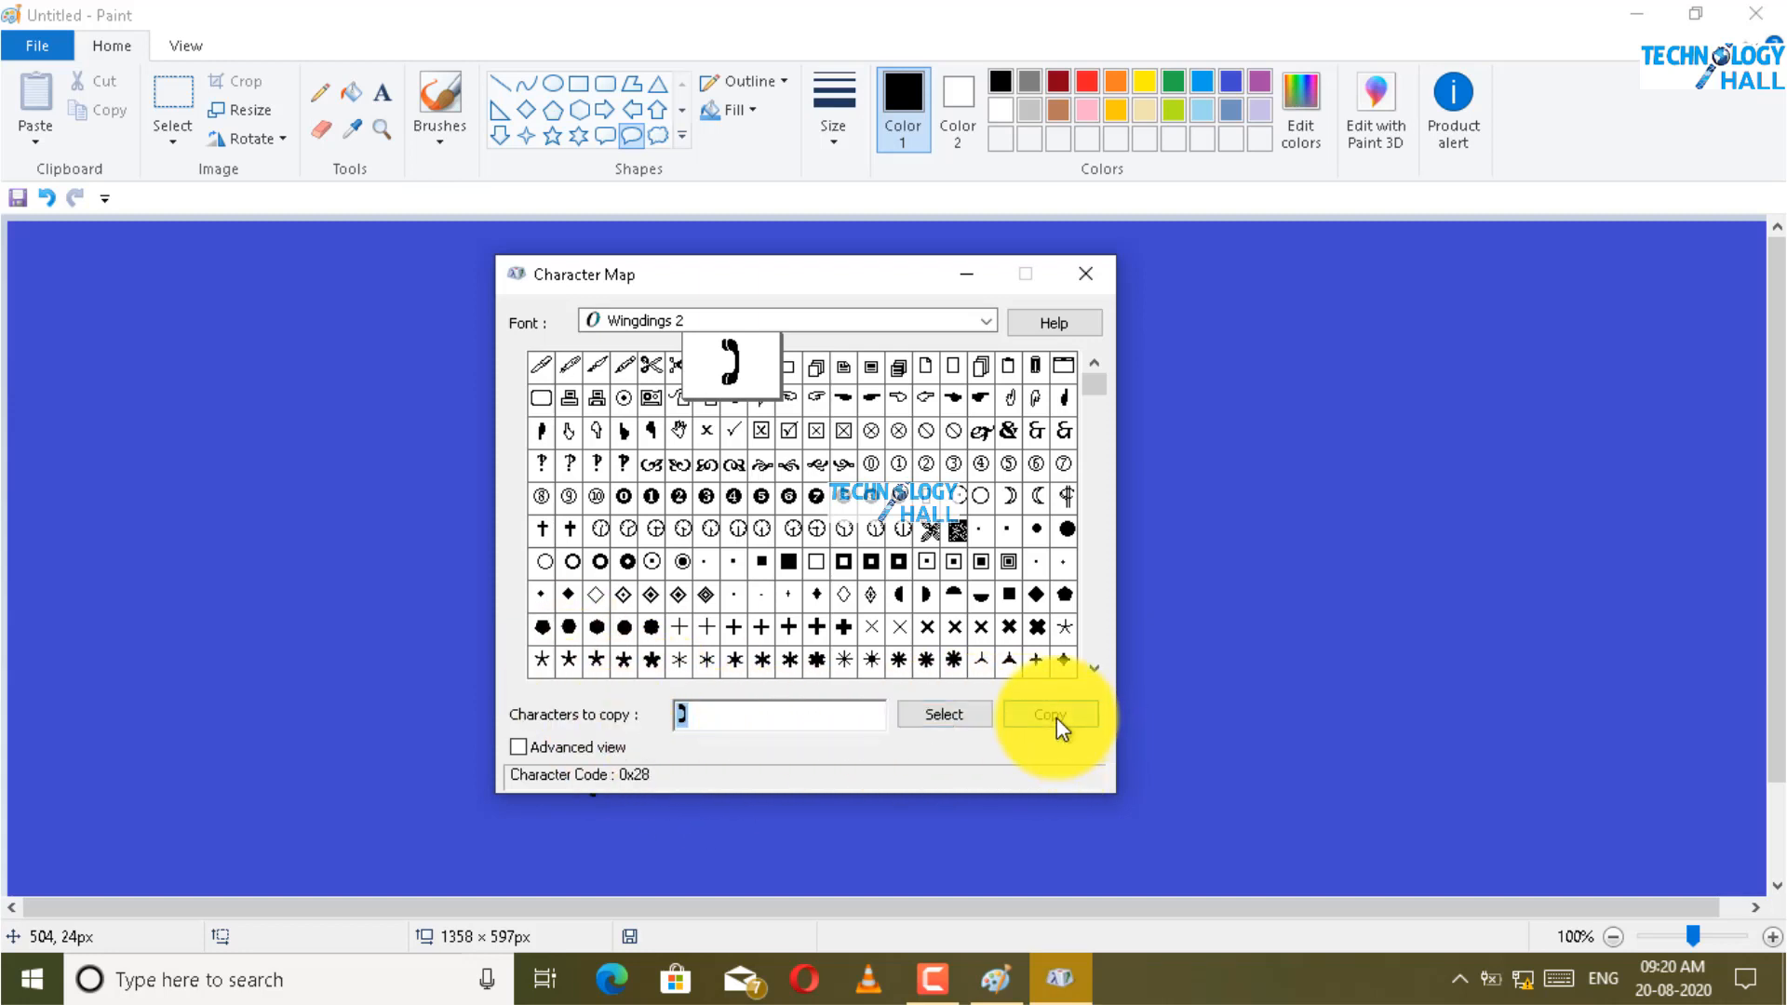
click(977, 273)
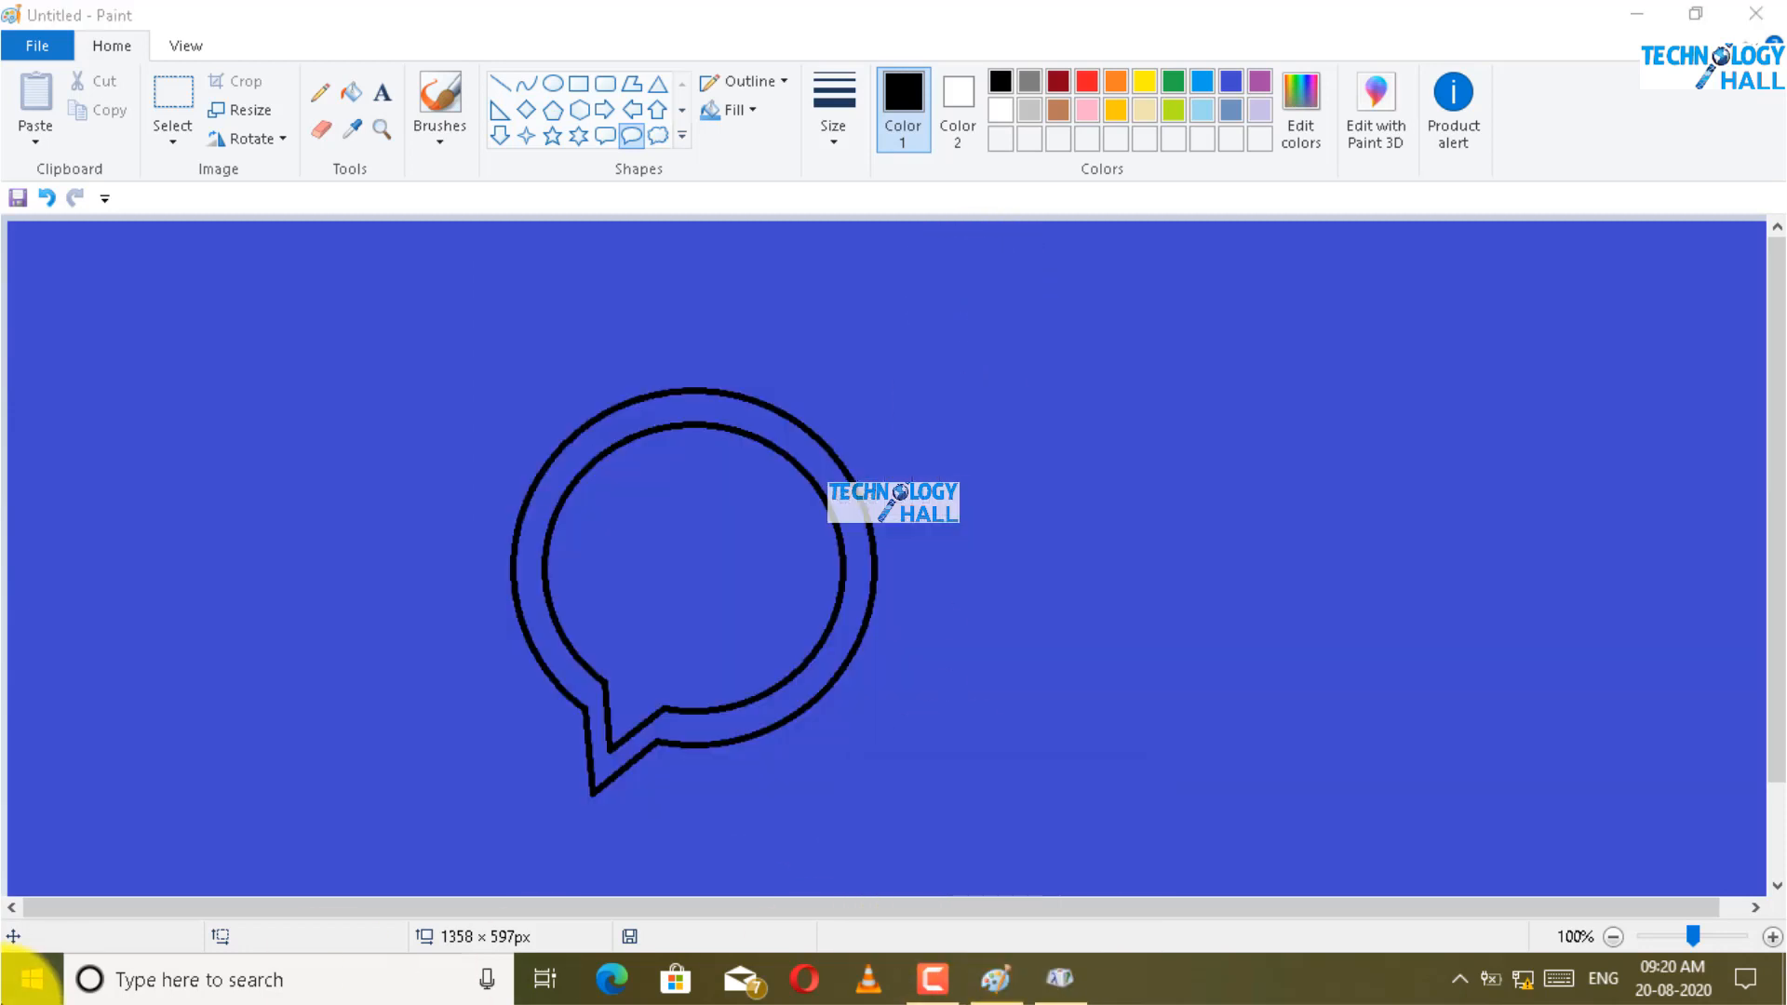
Step: Open Word 2016 with a blank document
click(30, 977)
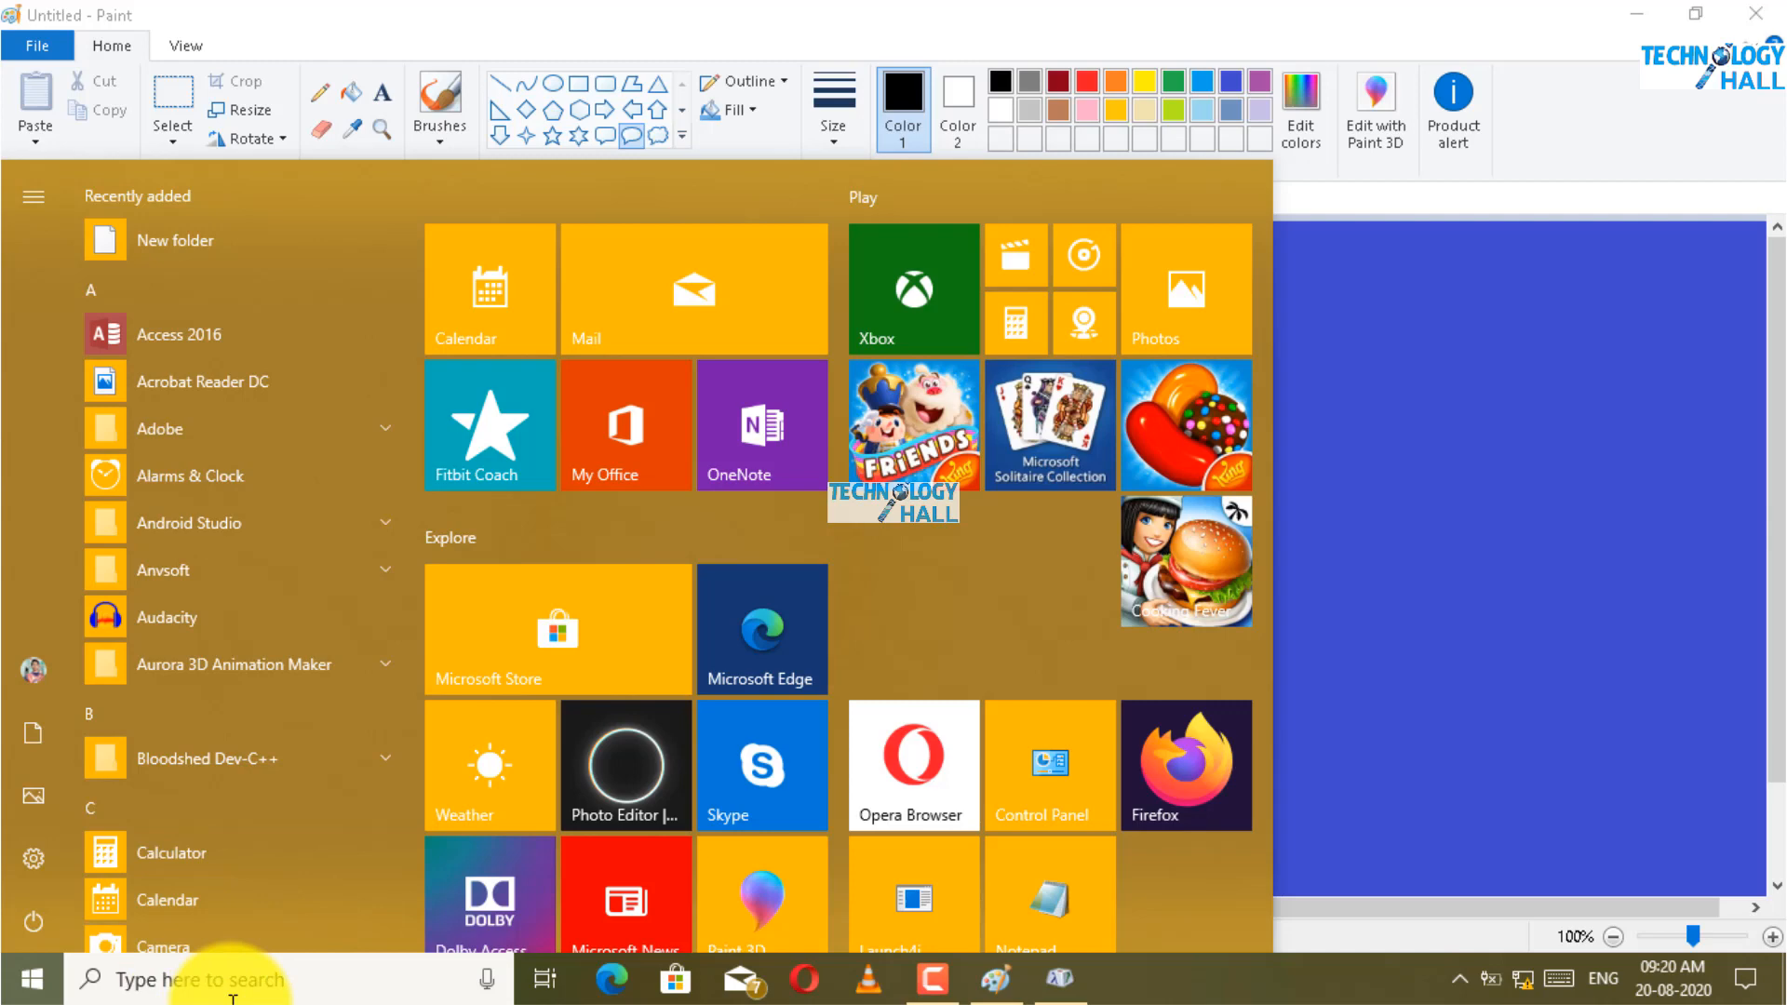
text(wor-d)
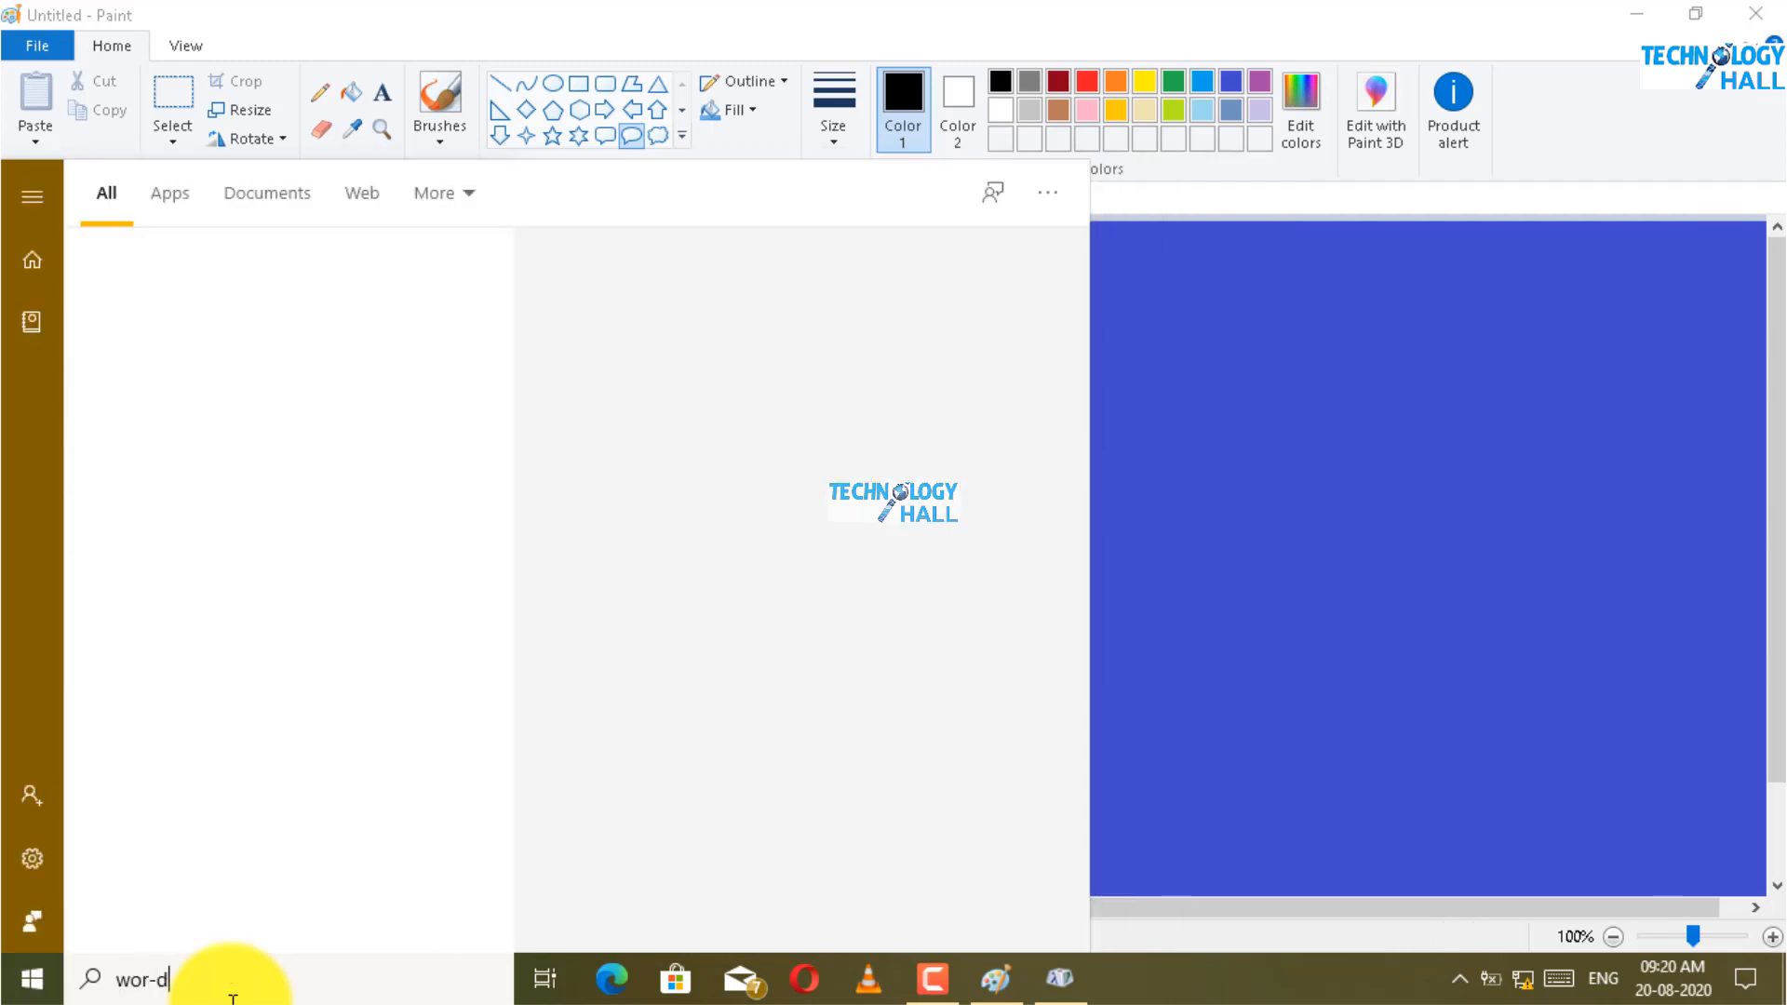
key(BackSpace)
key(BackSpace)
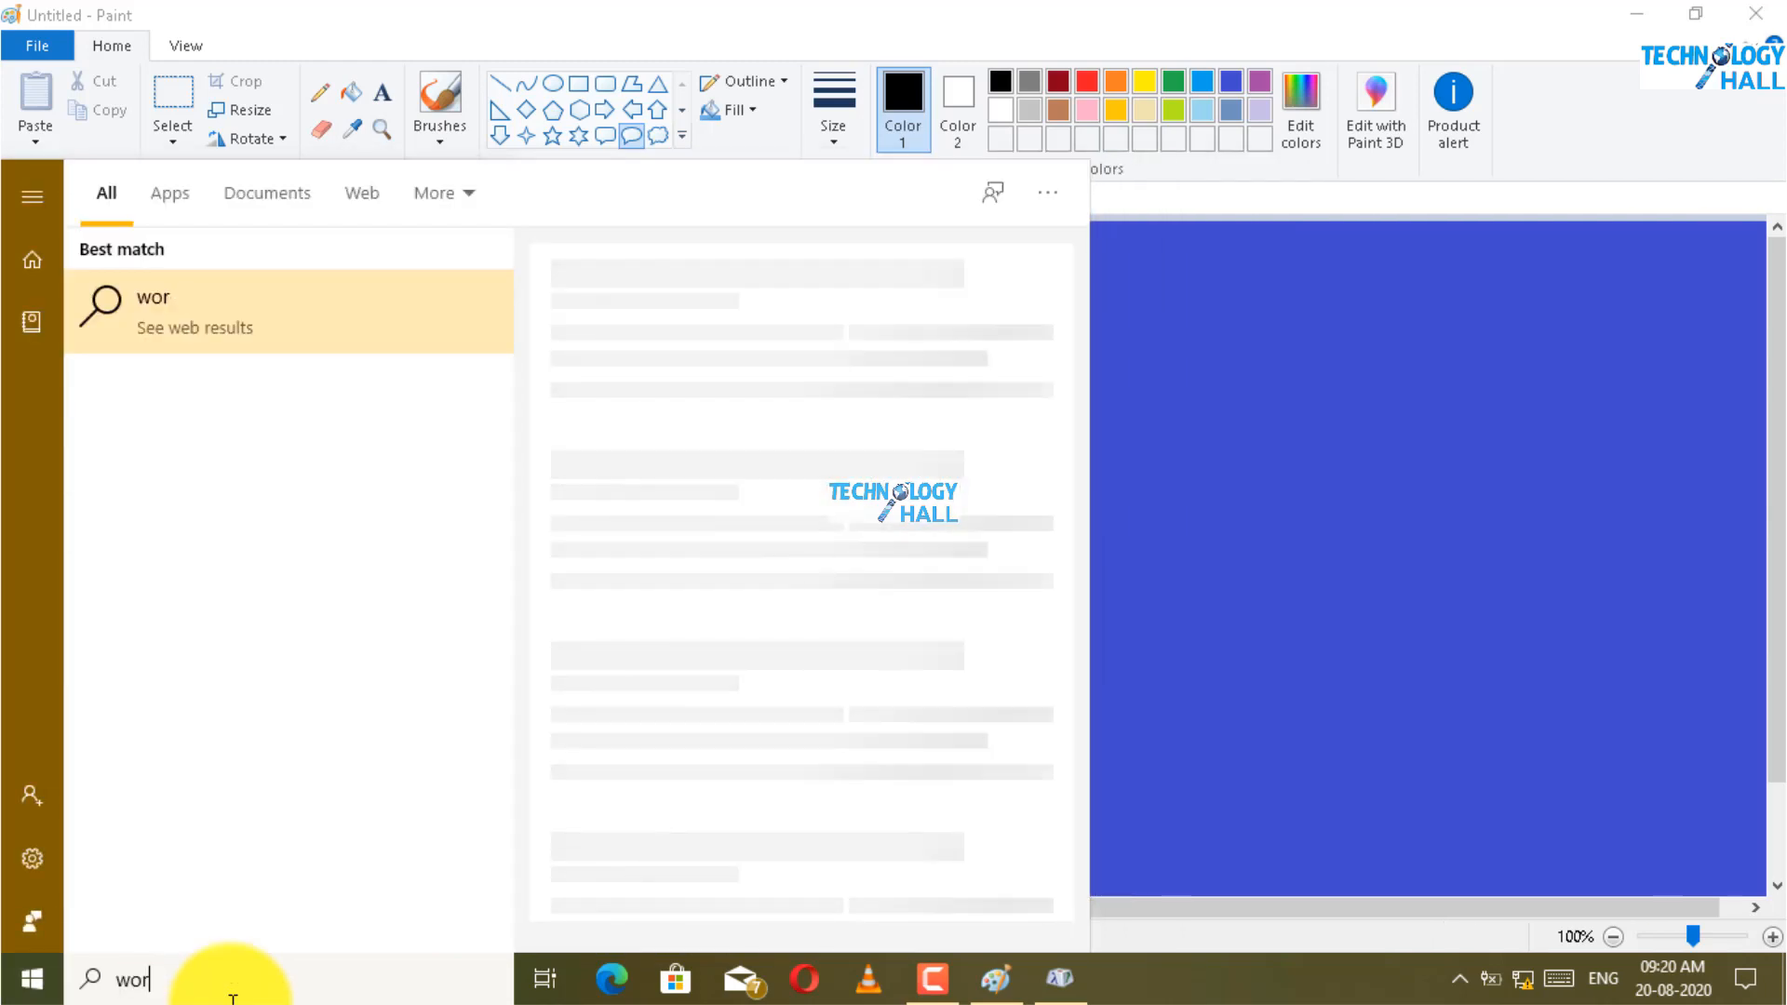
text(d)
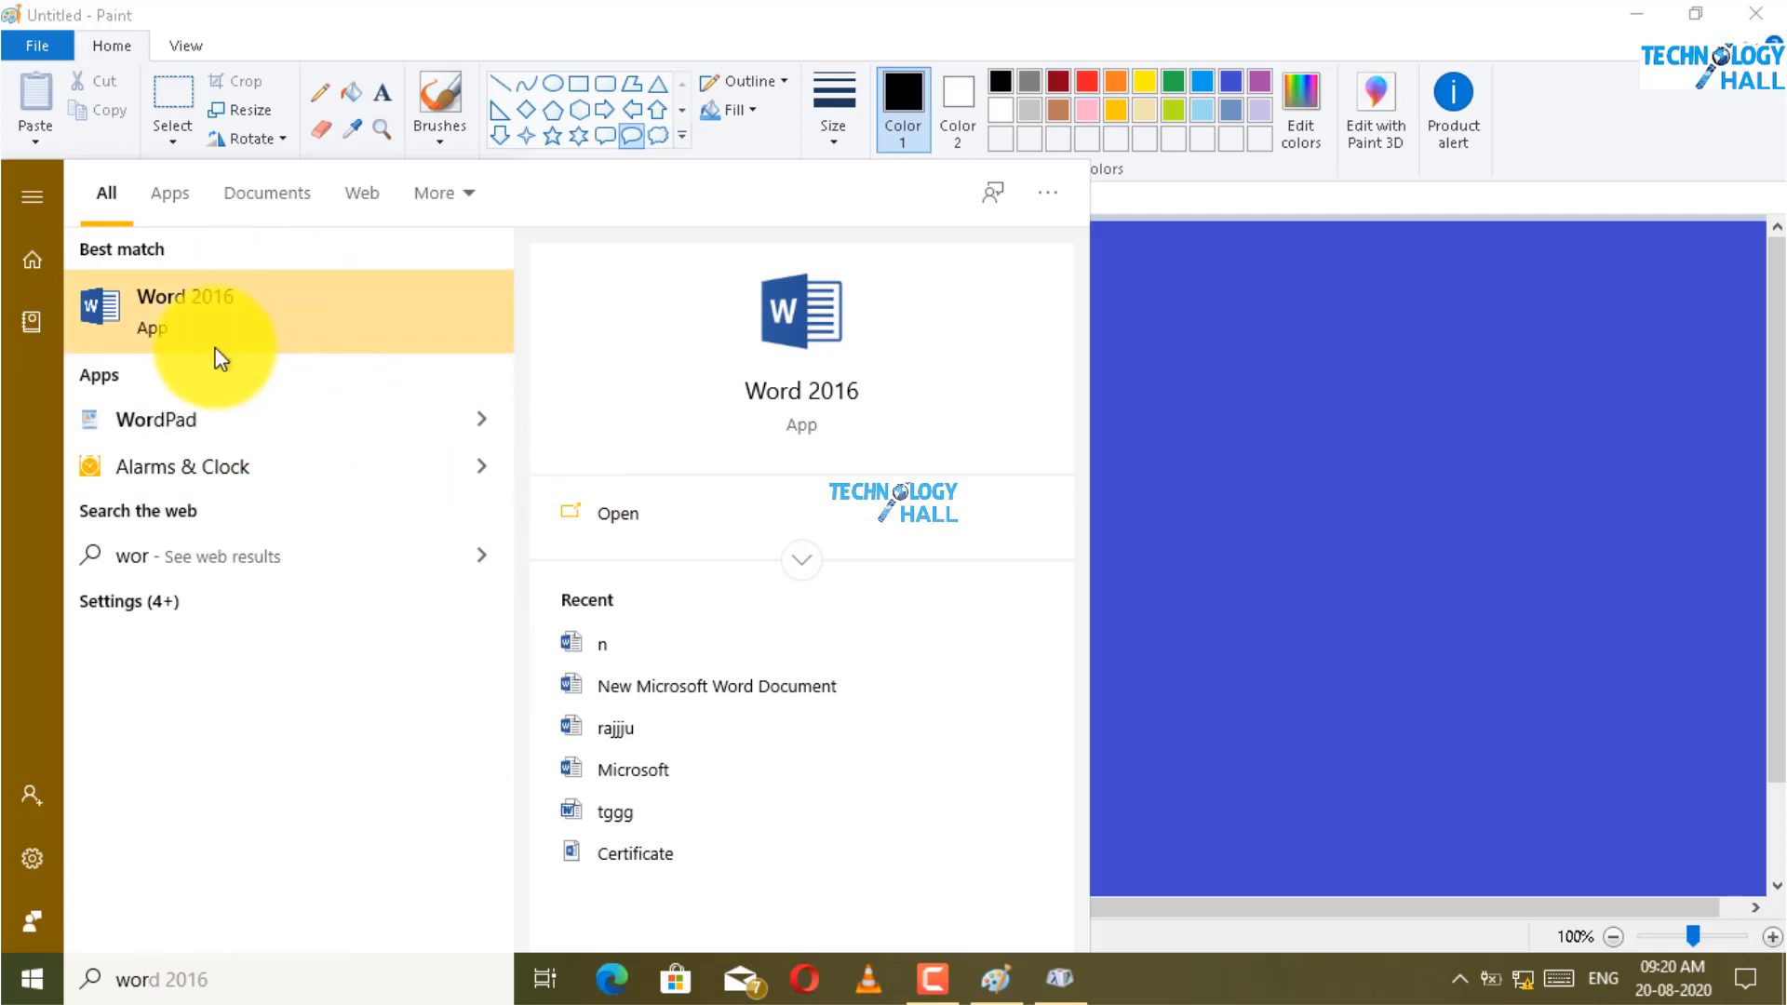
click(217, 353)
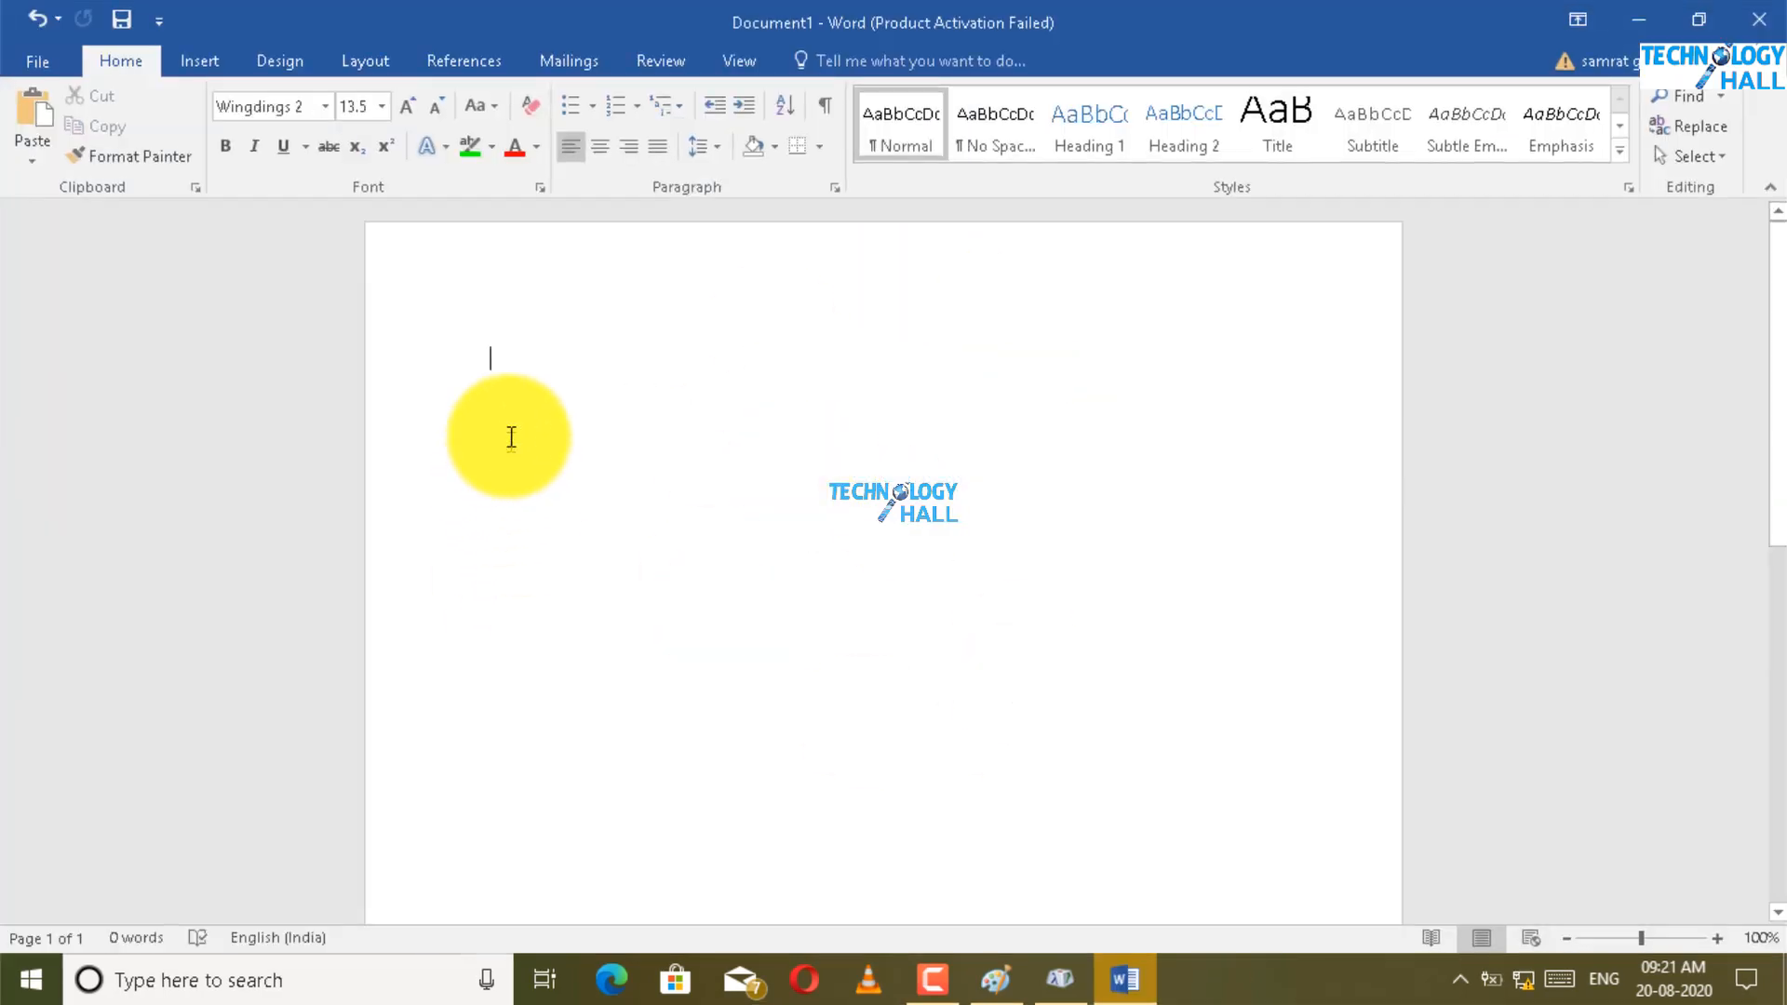
Step: Paste the handset symbol into the document and set its font size to 72
right_click(511, 436)
click(561, 547)
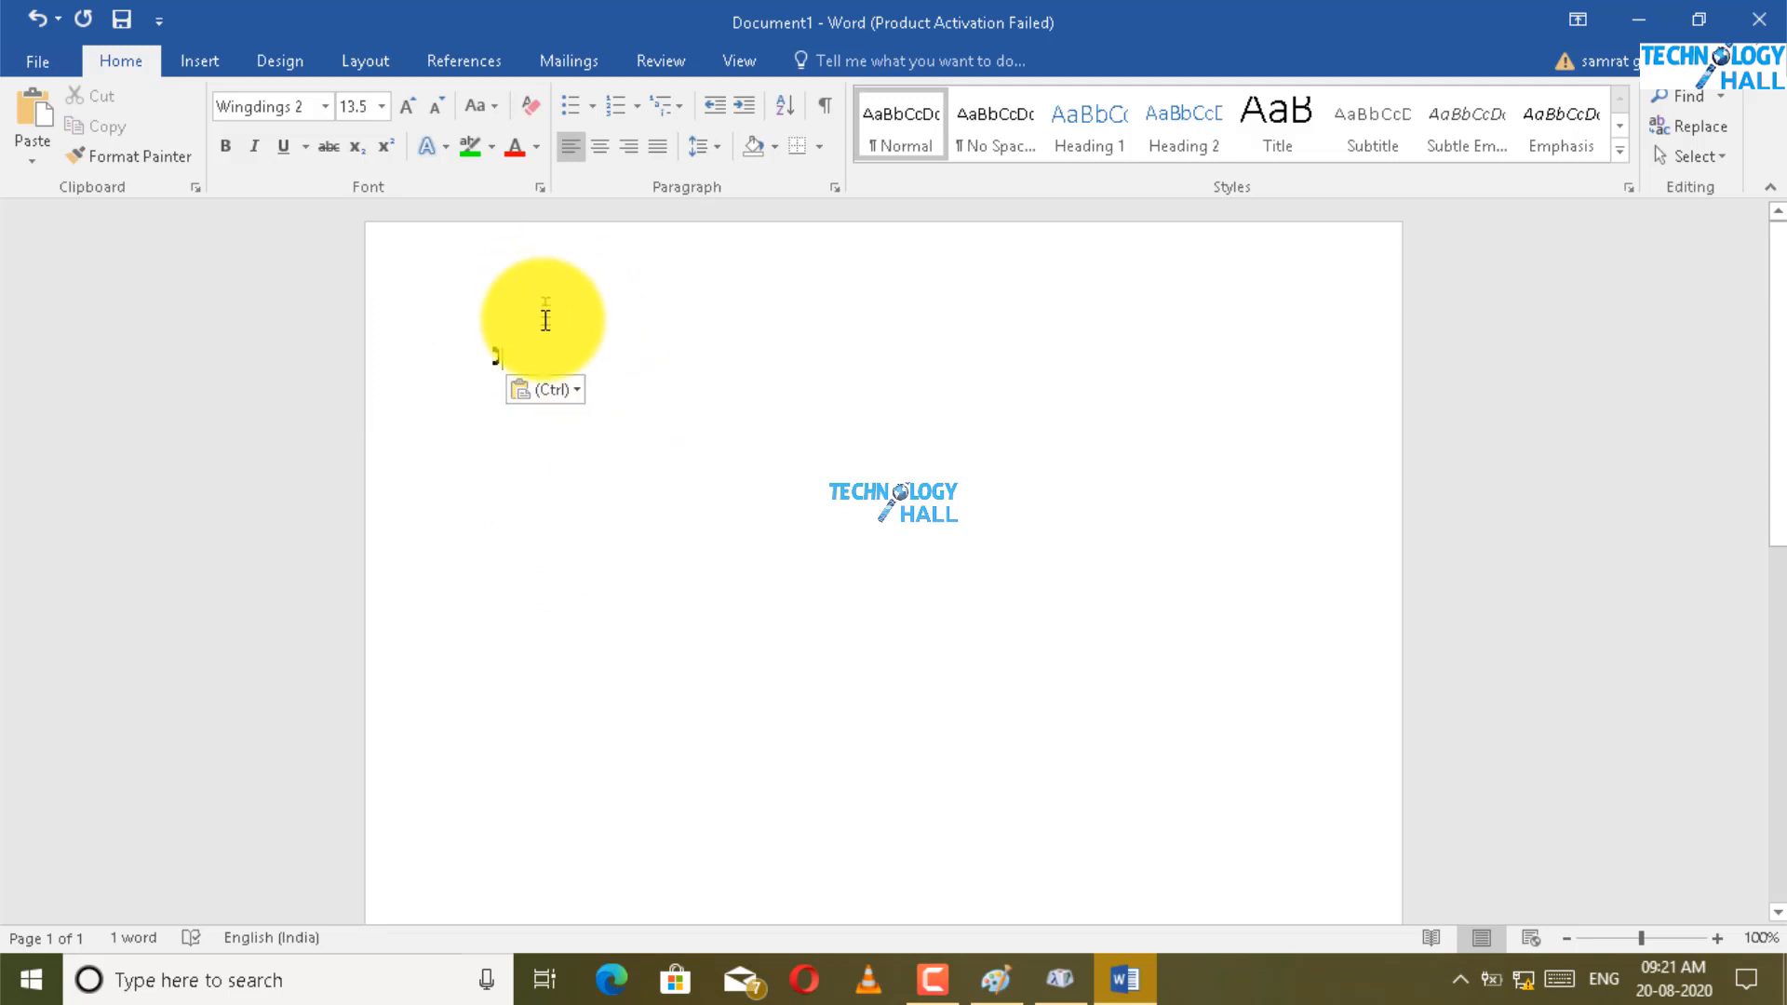
click(456, 357)
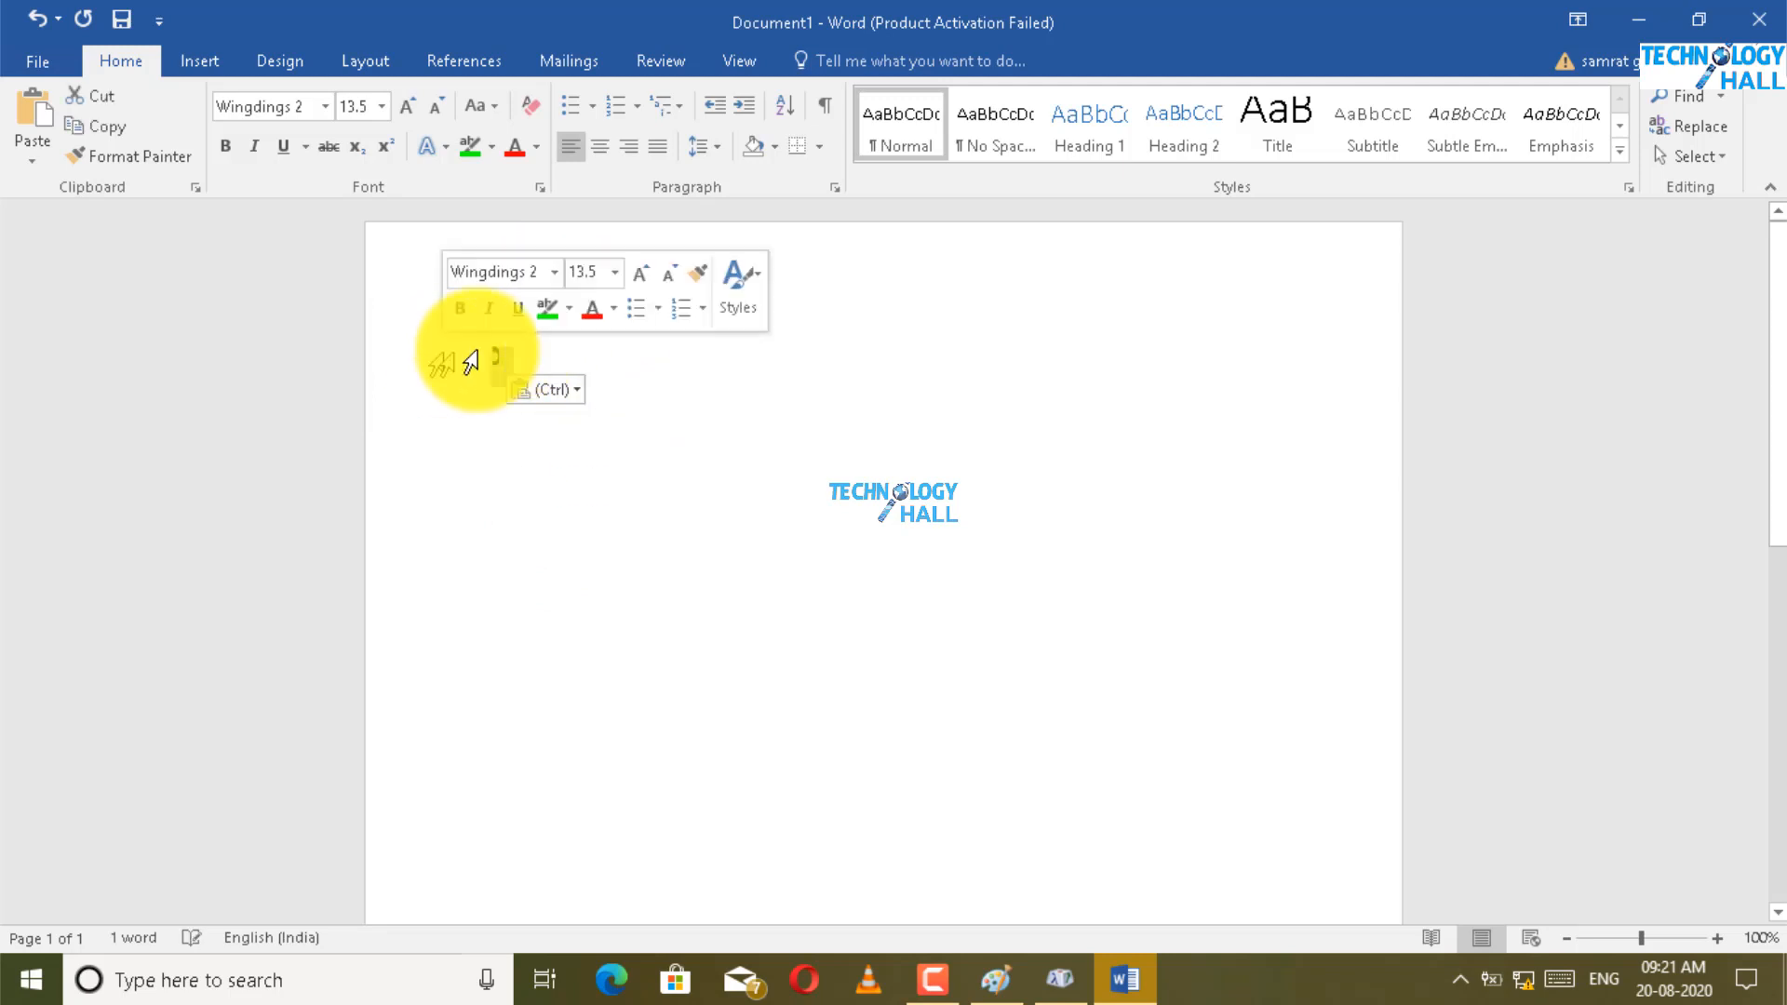
click(616, 277)
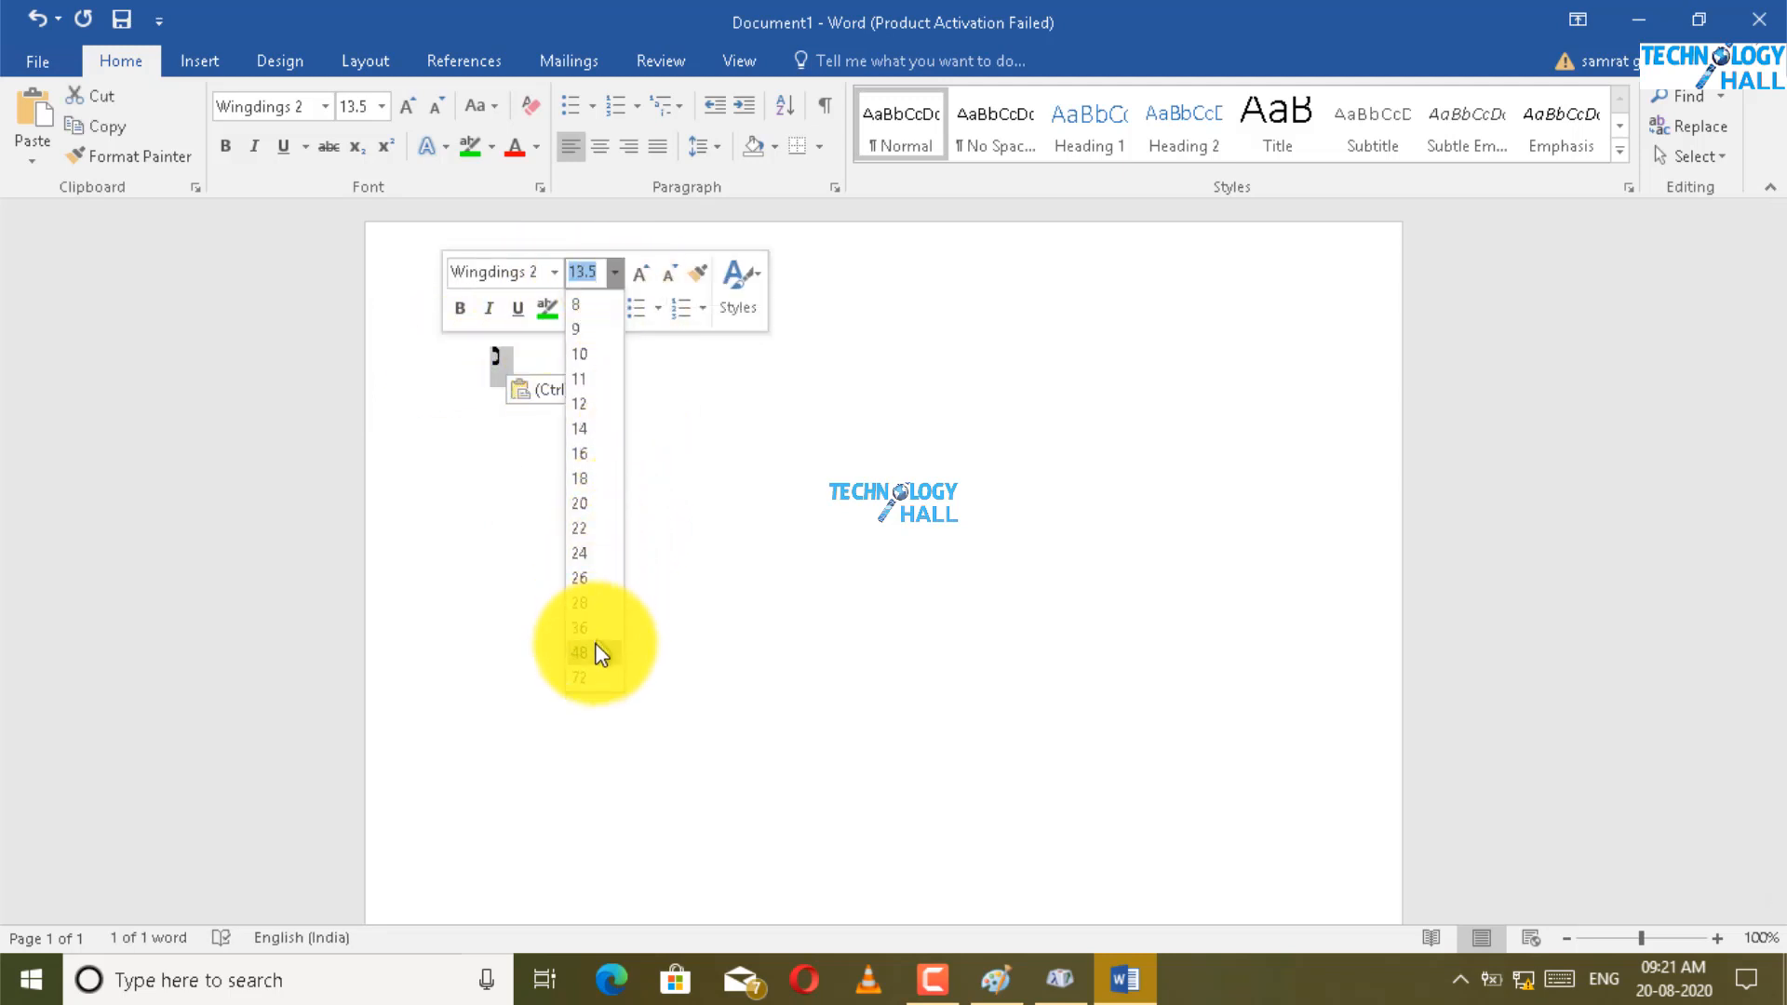
click(591, 677)
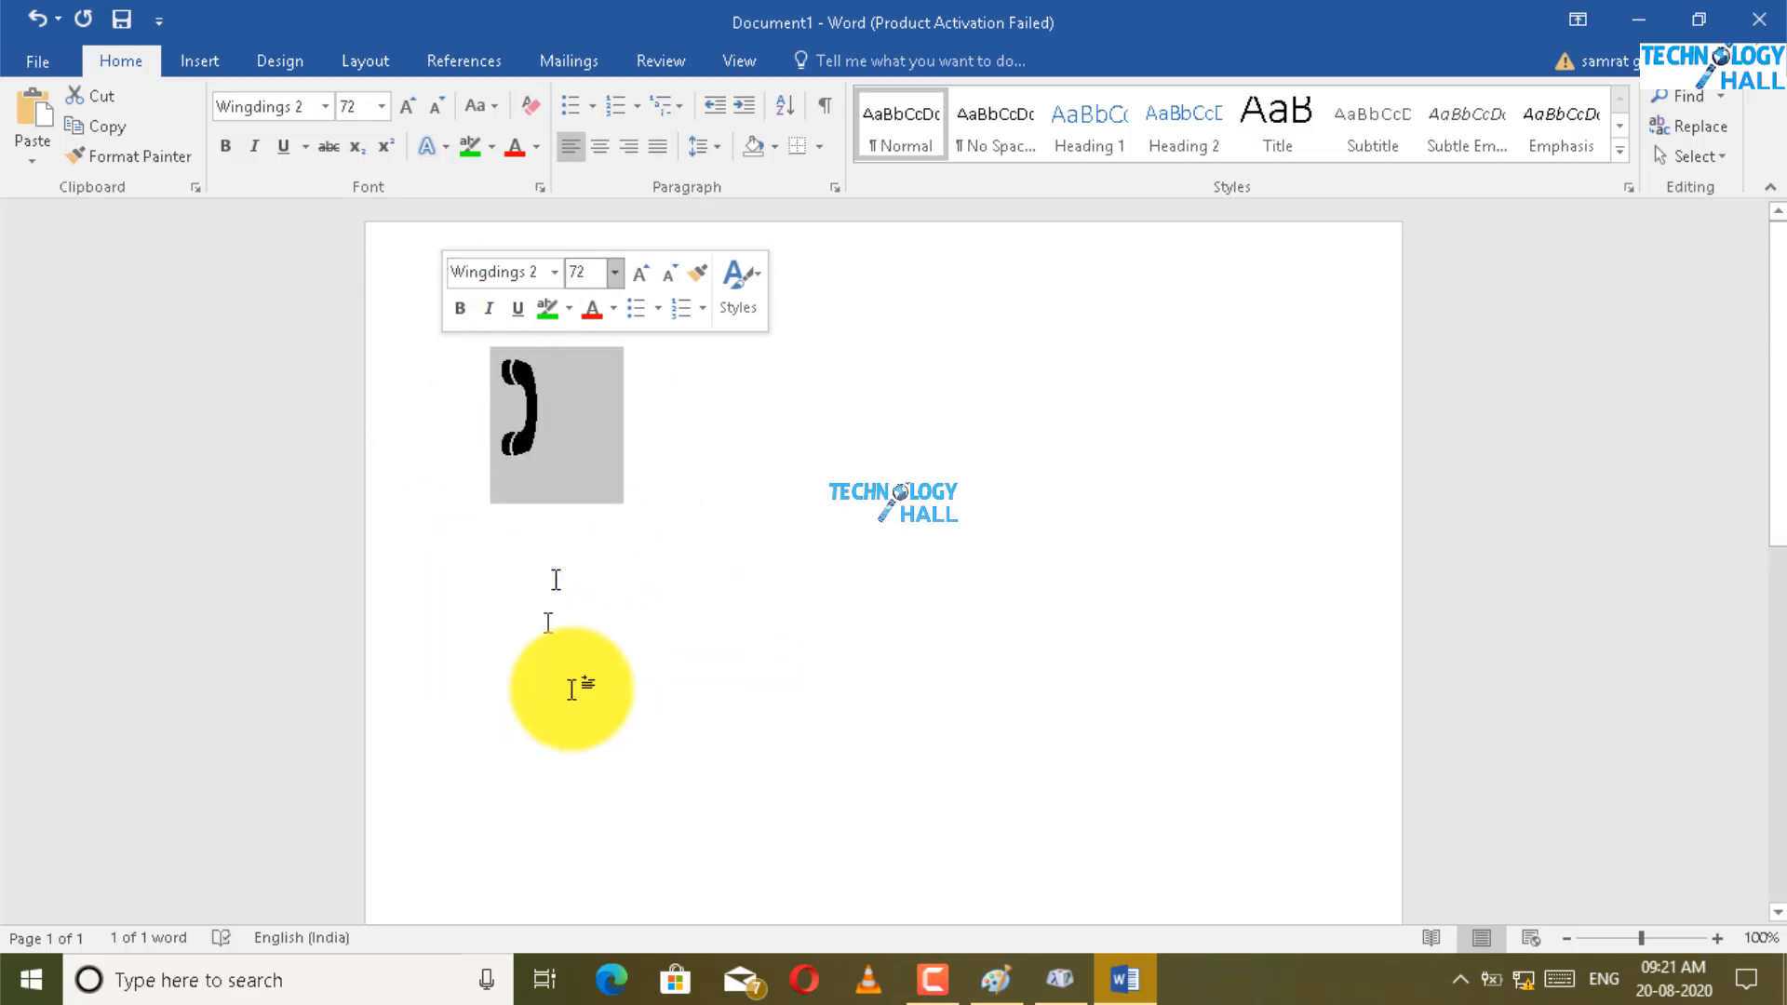
Step: Select only the handset symbol and enlarge its font size to 140
click(701, 479)
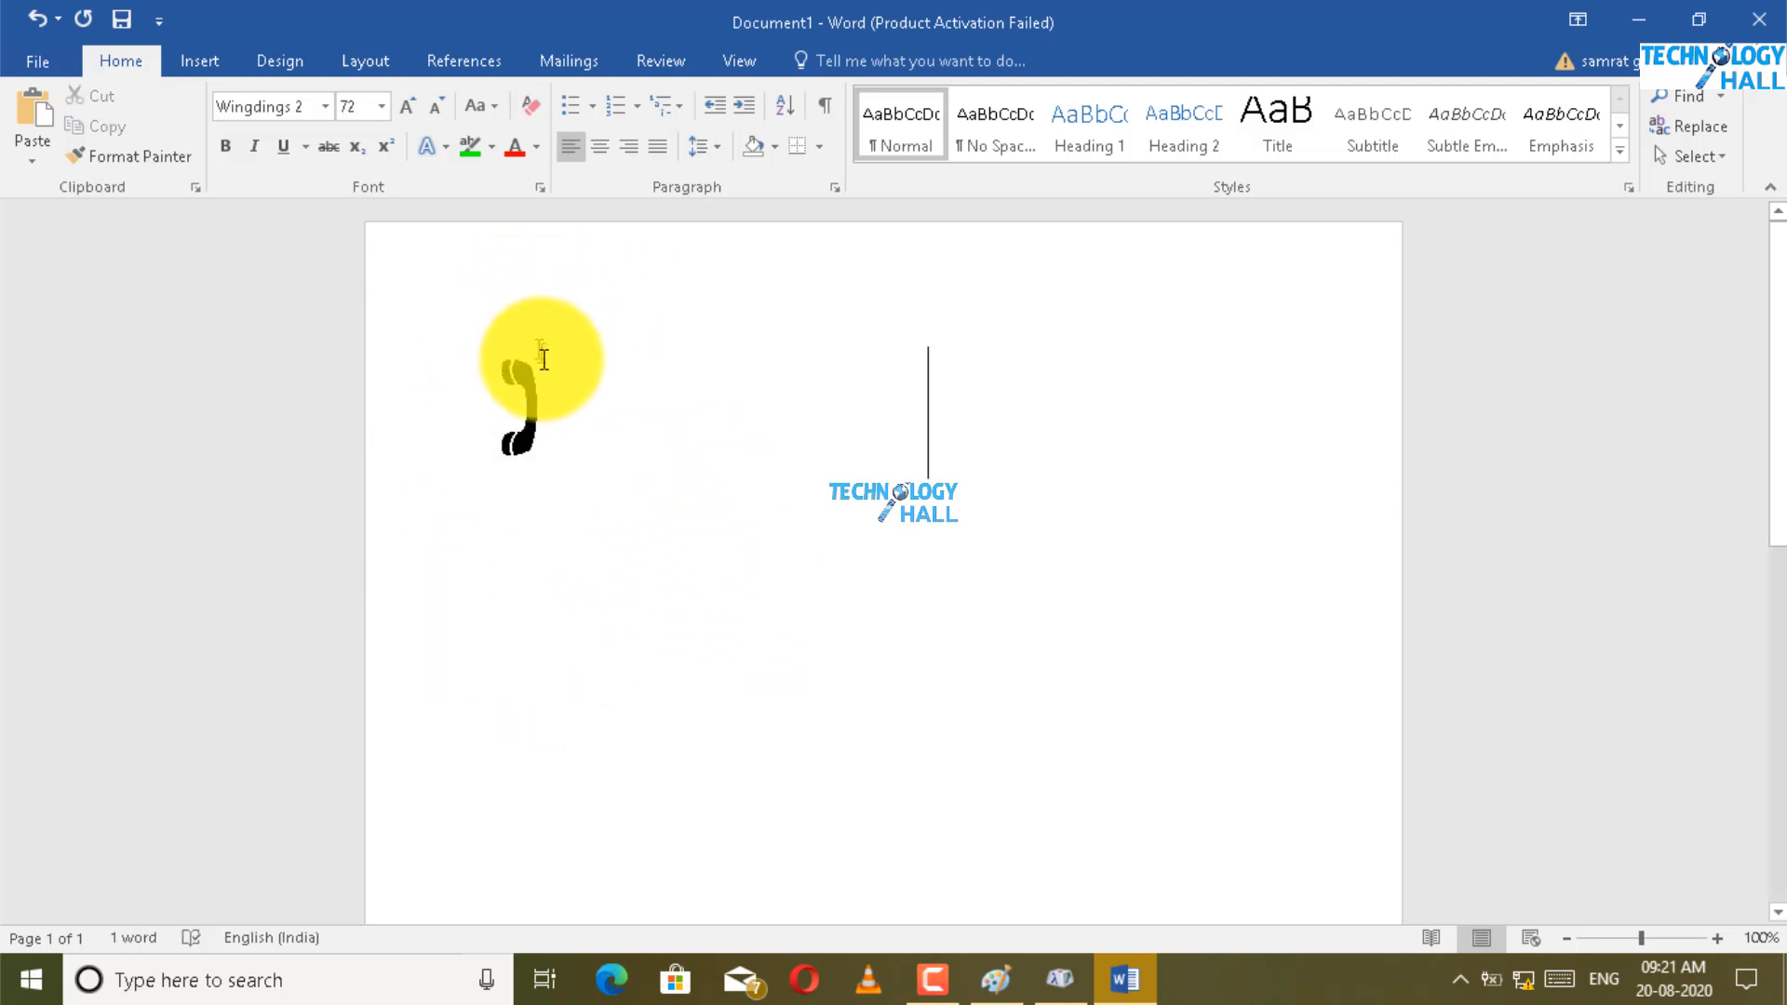
drag(546, 368, 496, 391)
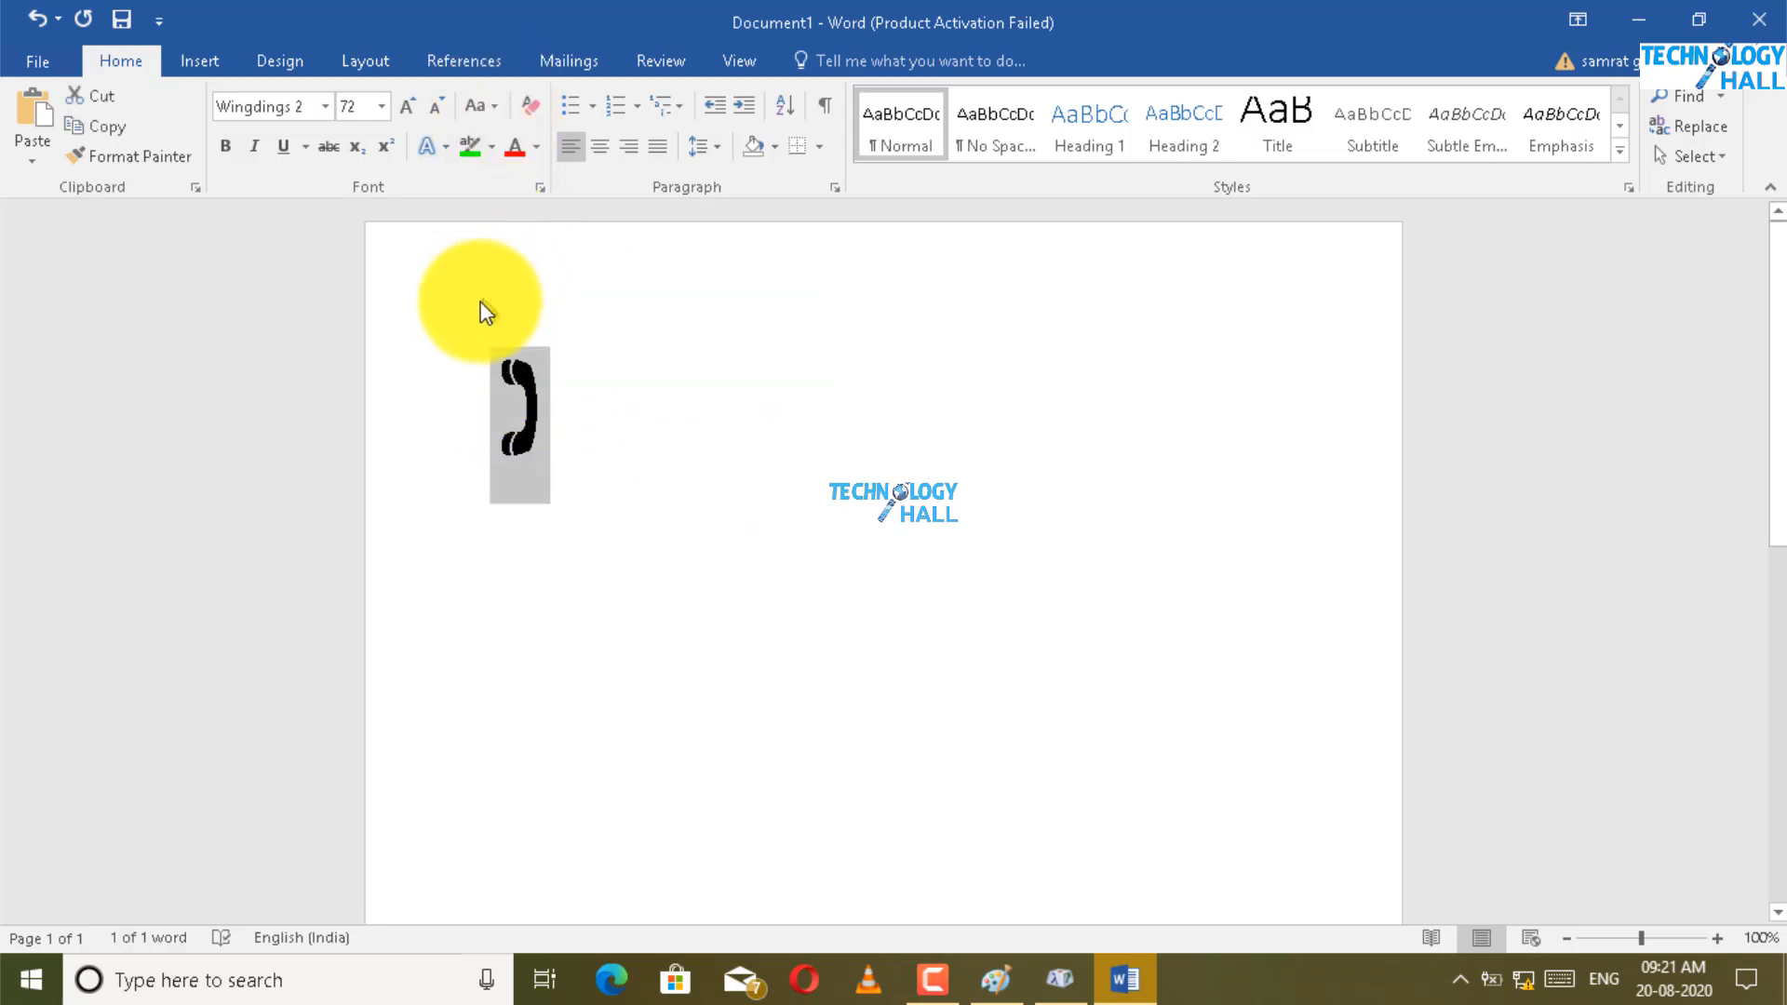
click(413, 110)
click(414, 110)
click(413, 110)
click(413, 109)
click(413, 110)
click(413, 110)
click(413, 110)
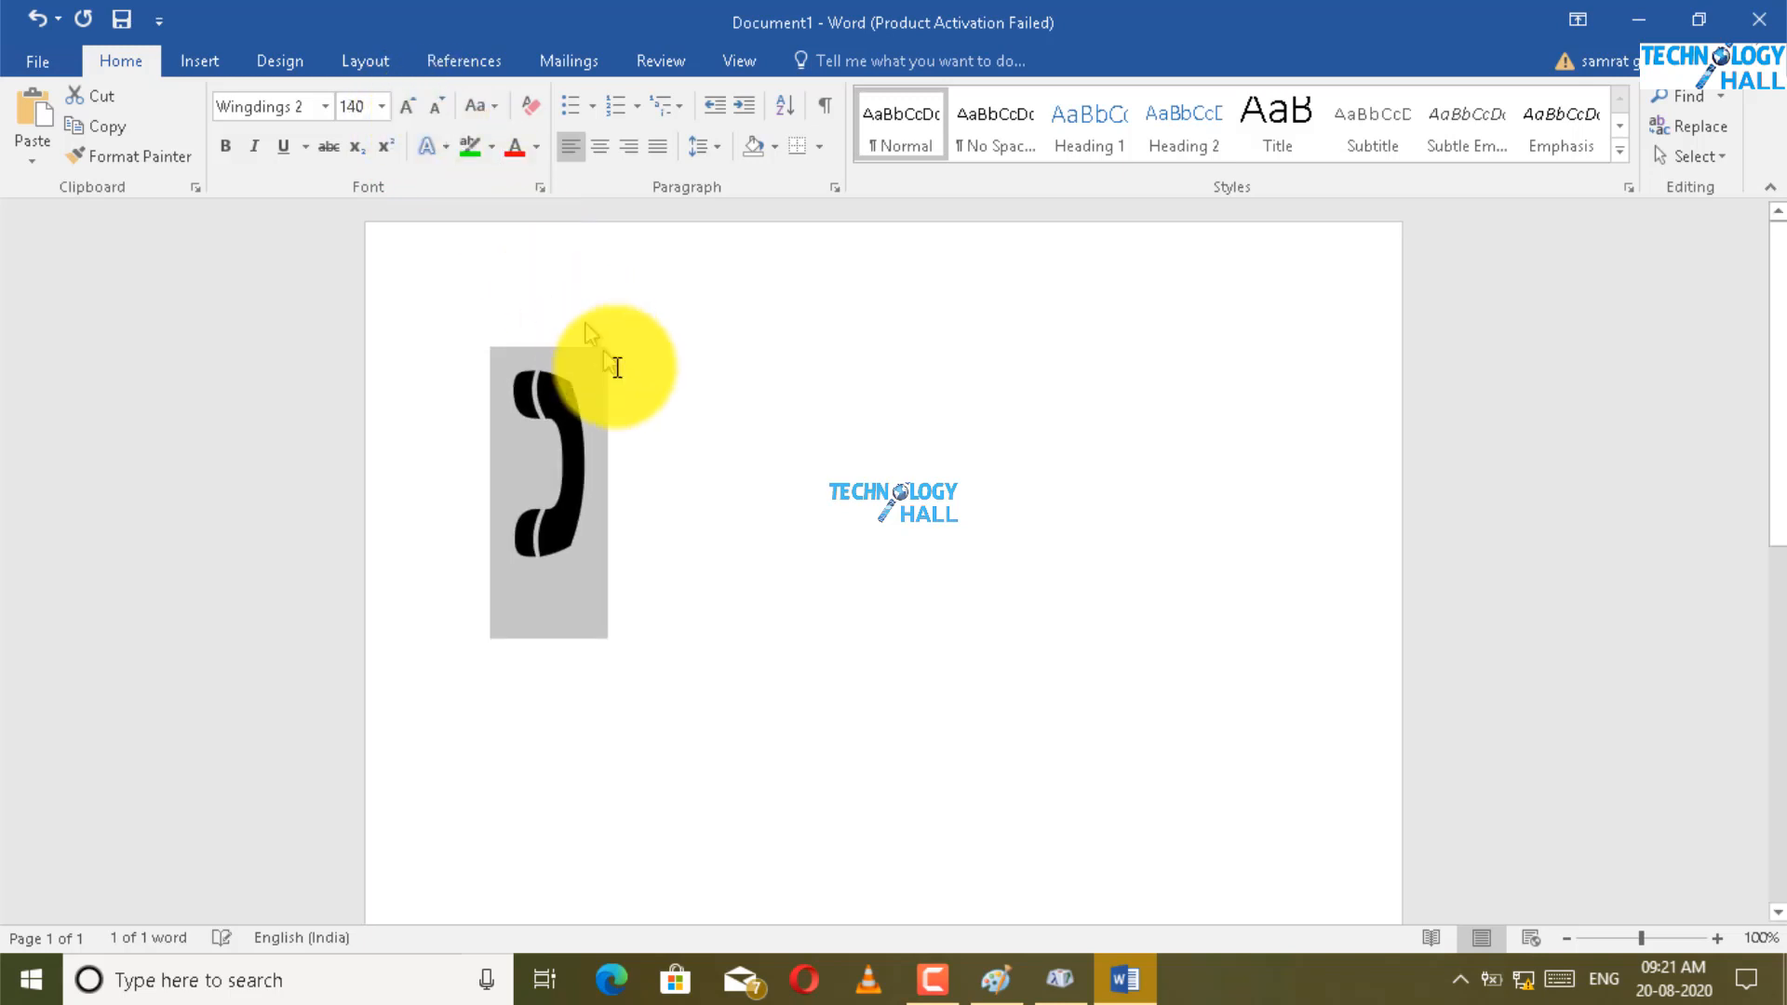
Step: Set the page colour to the standard green
click(622, 395)
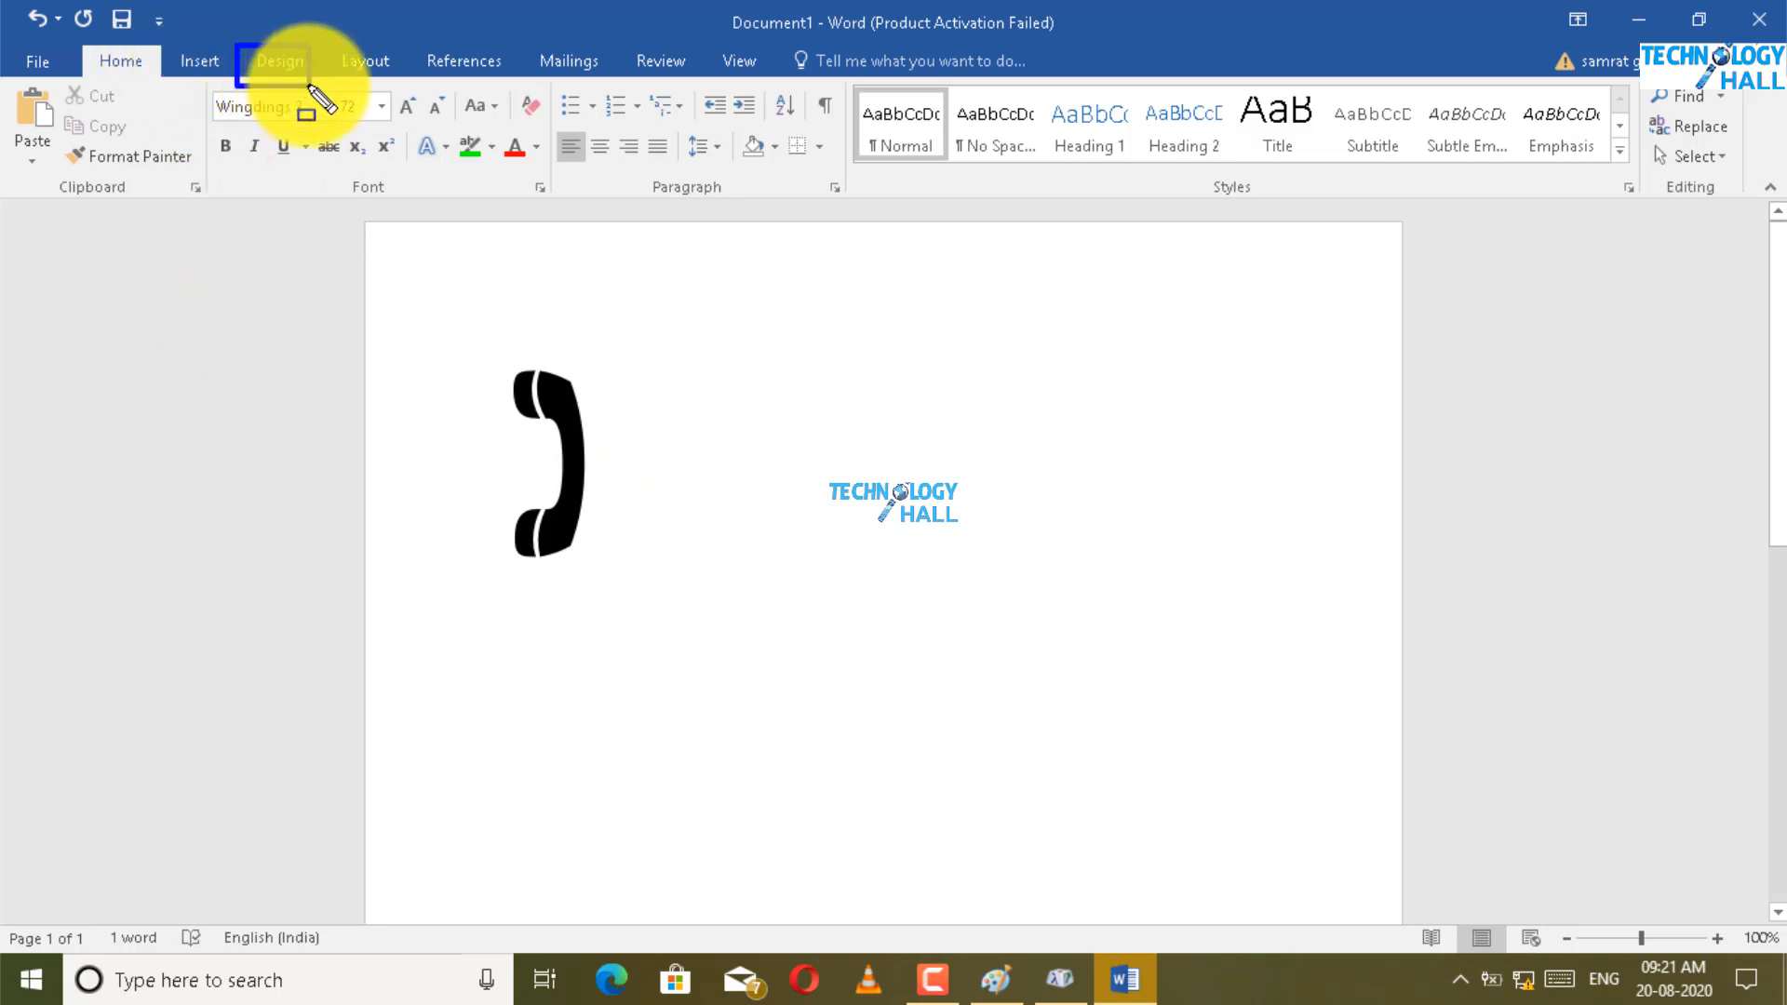
click(287, 61)
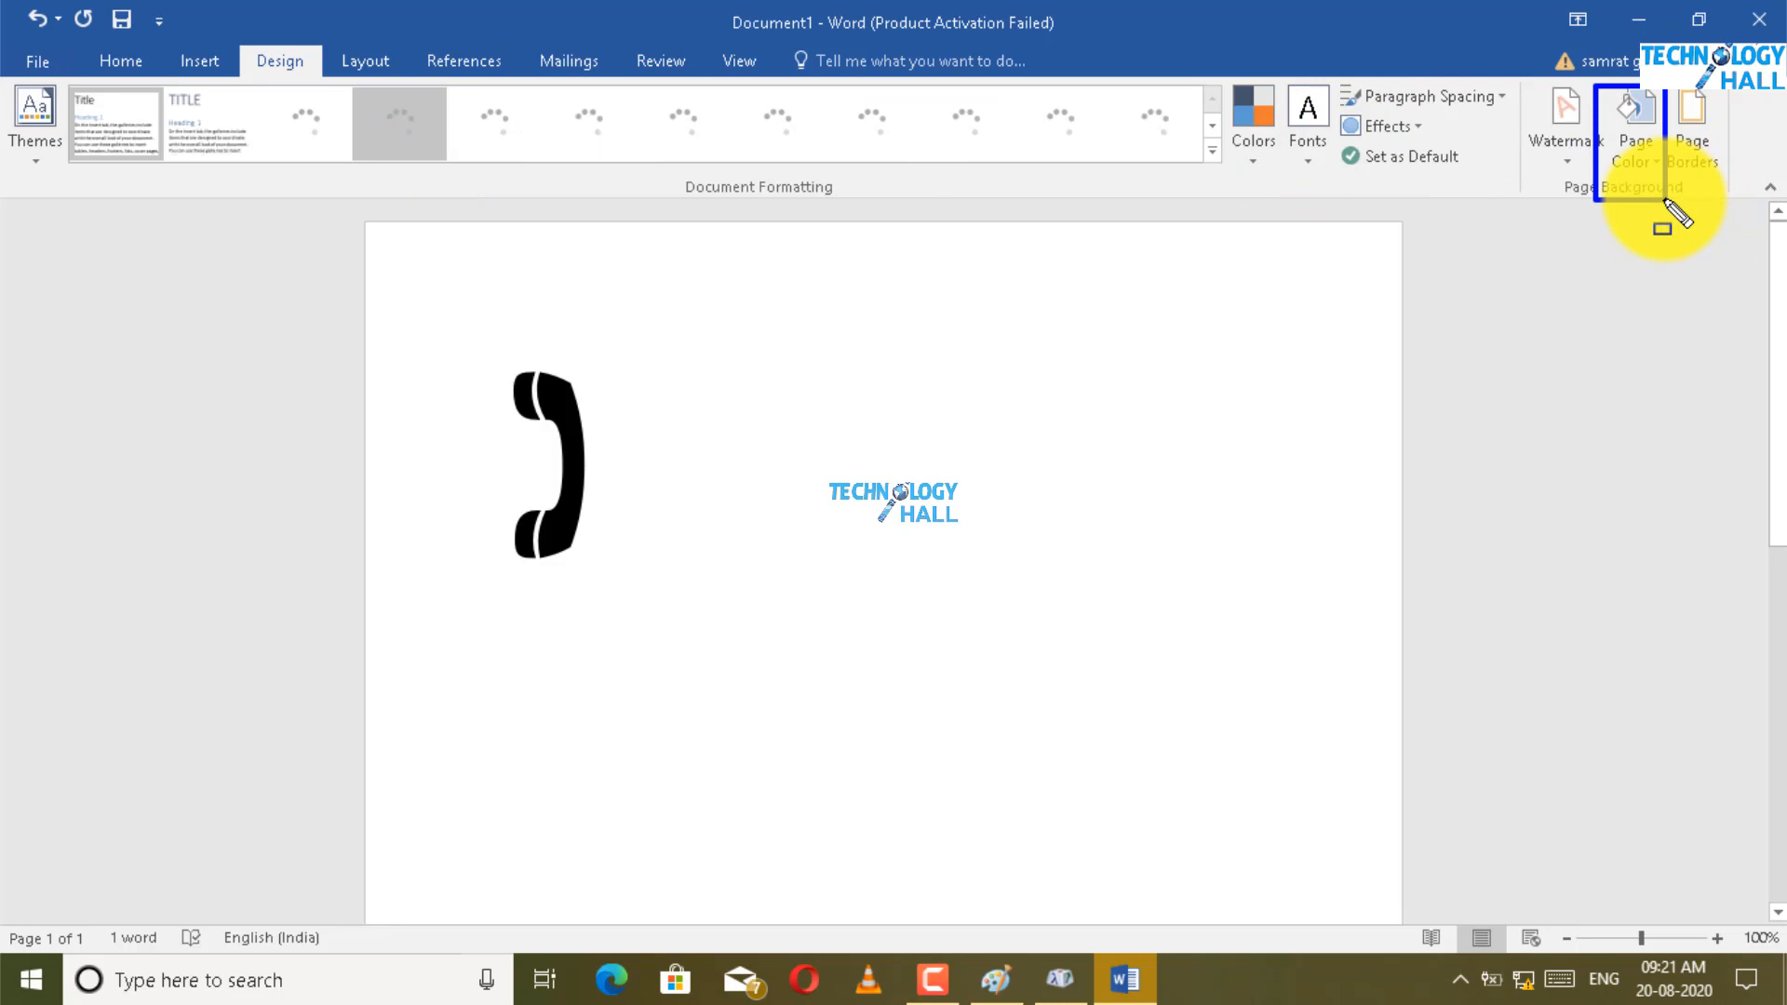
click(1644, 147)
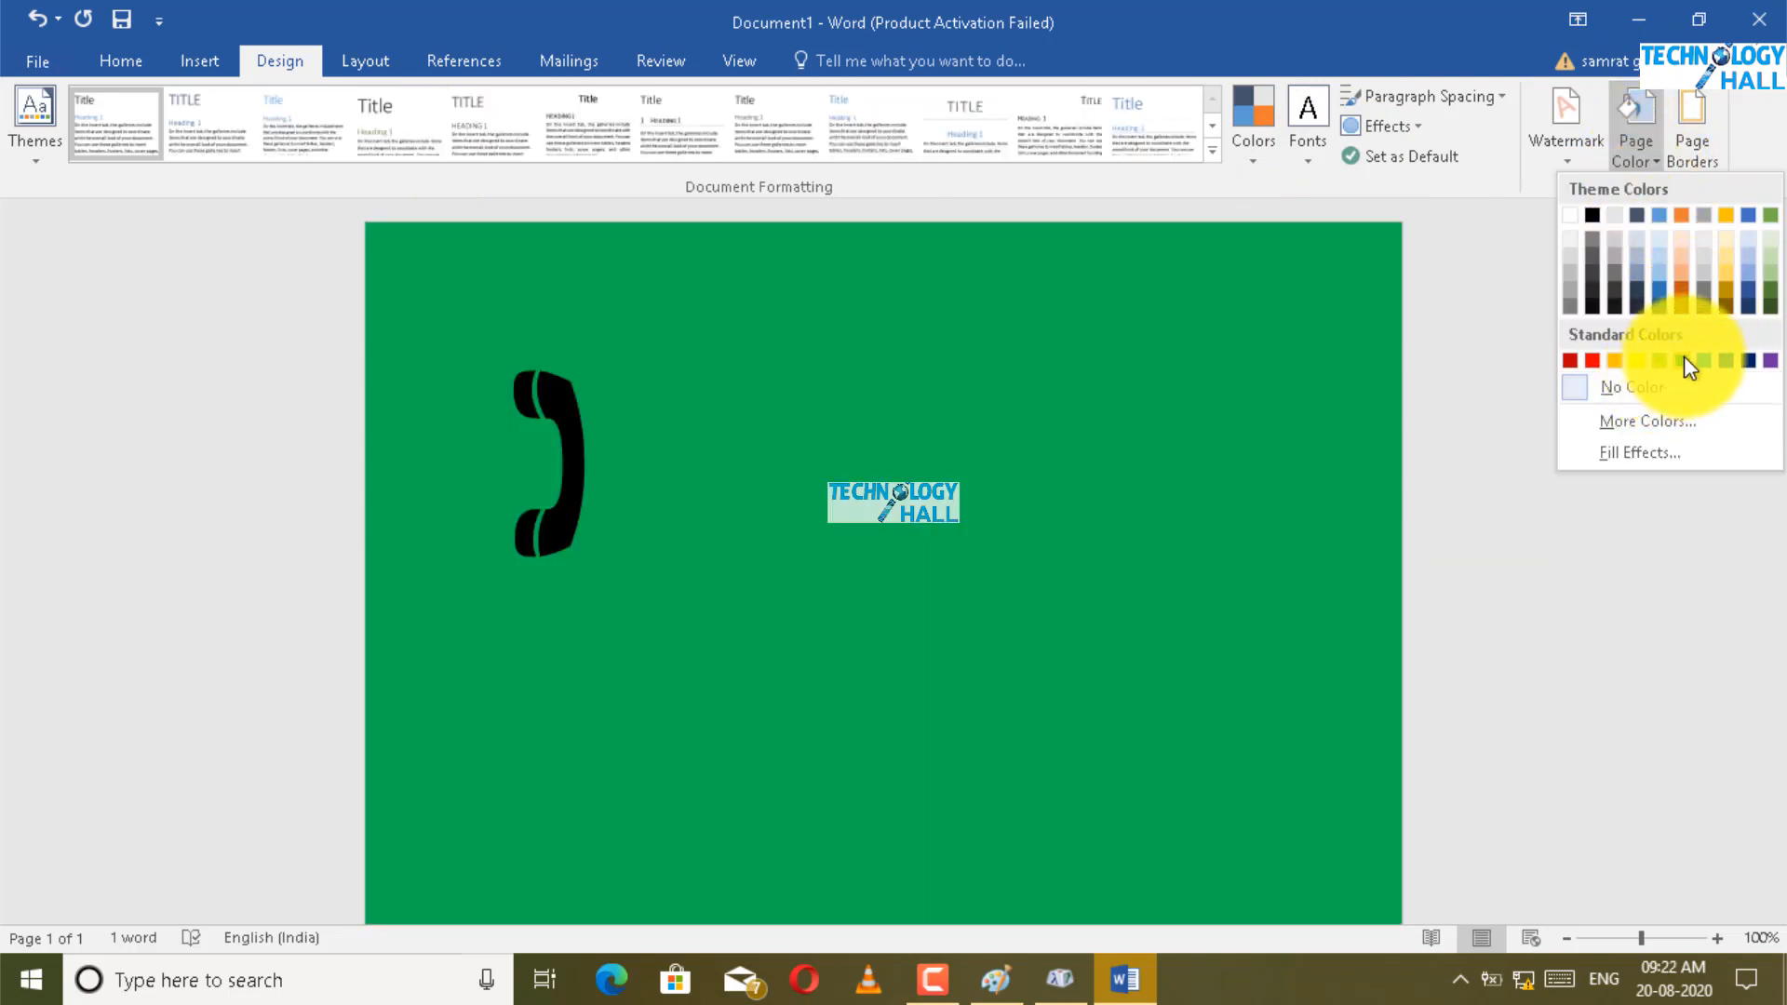
click(1683, 359)
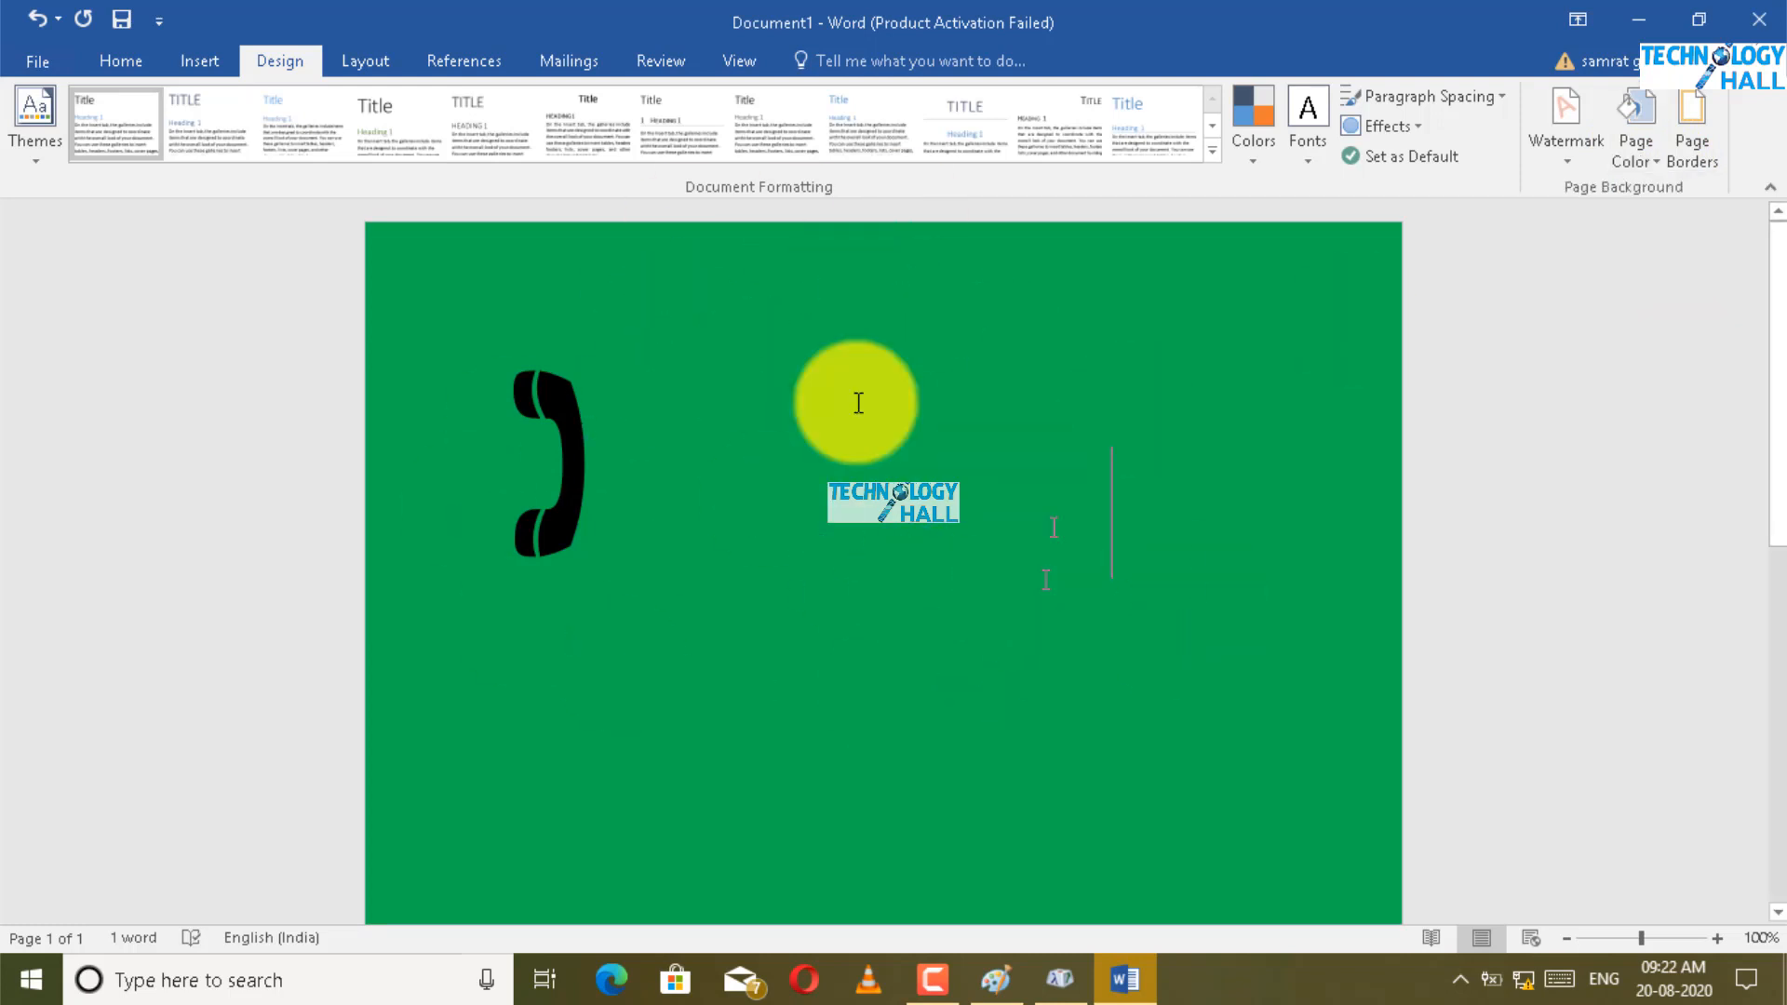
Step: Select the handset symbol and change its font colour to white
drag(610, 439, 538, 438)
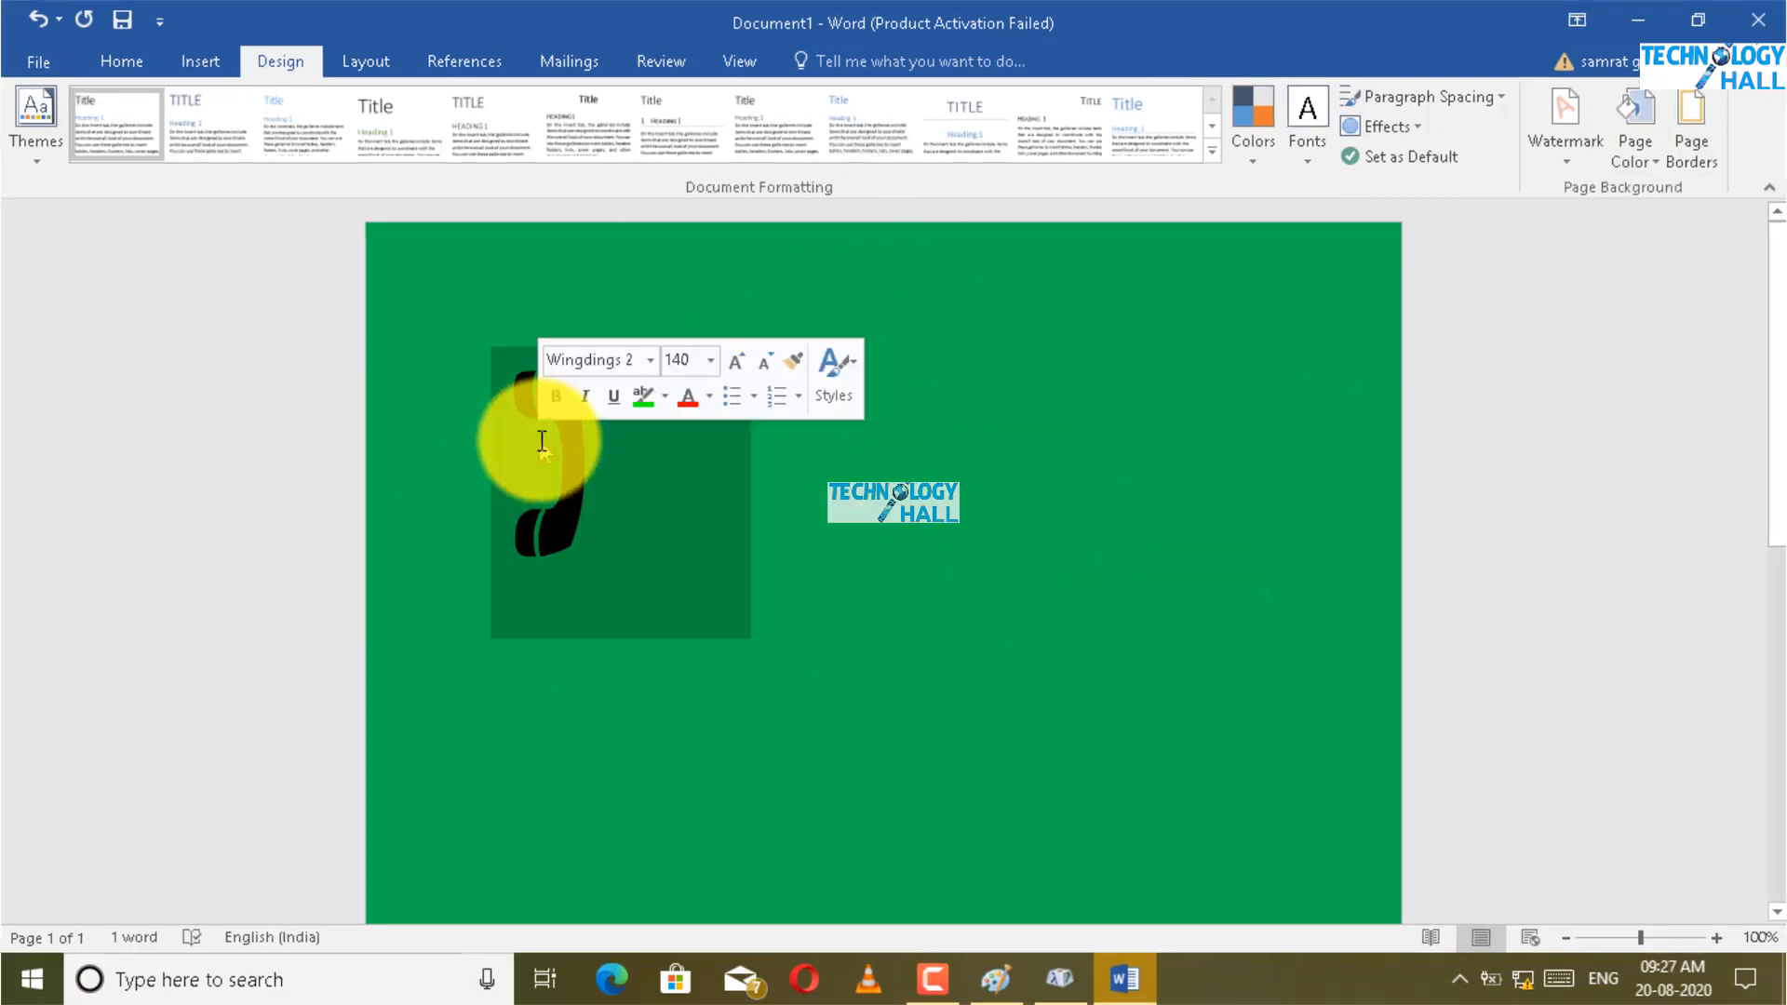
click(108, 61)
click(537, 147)
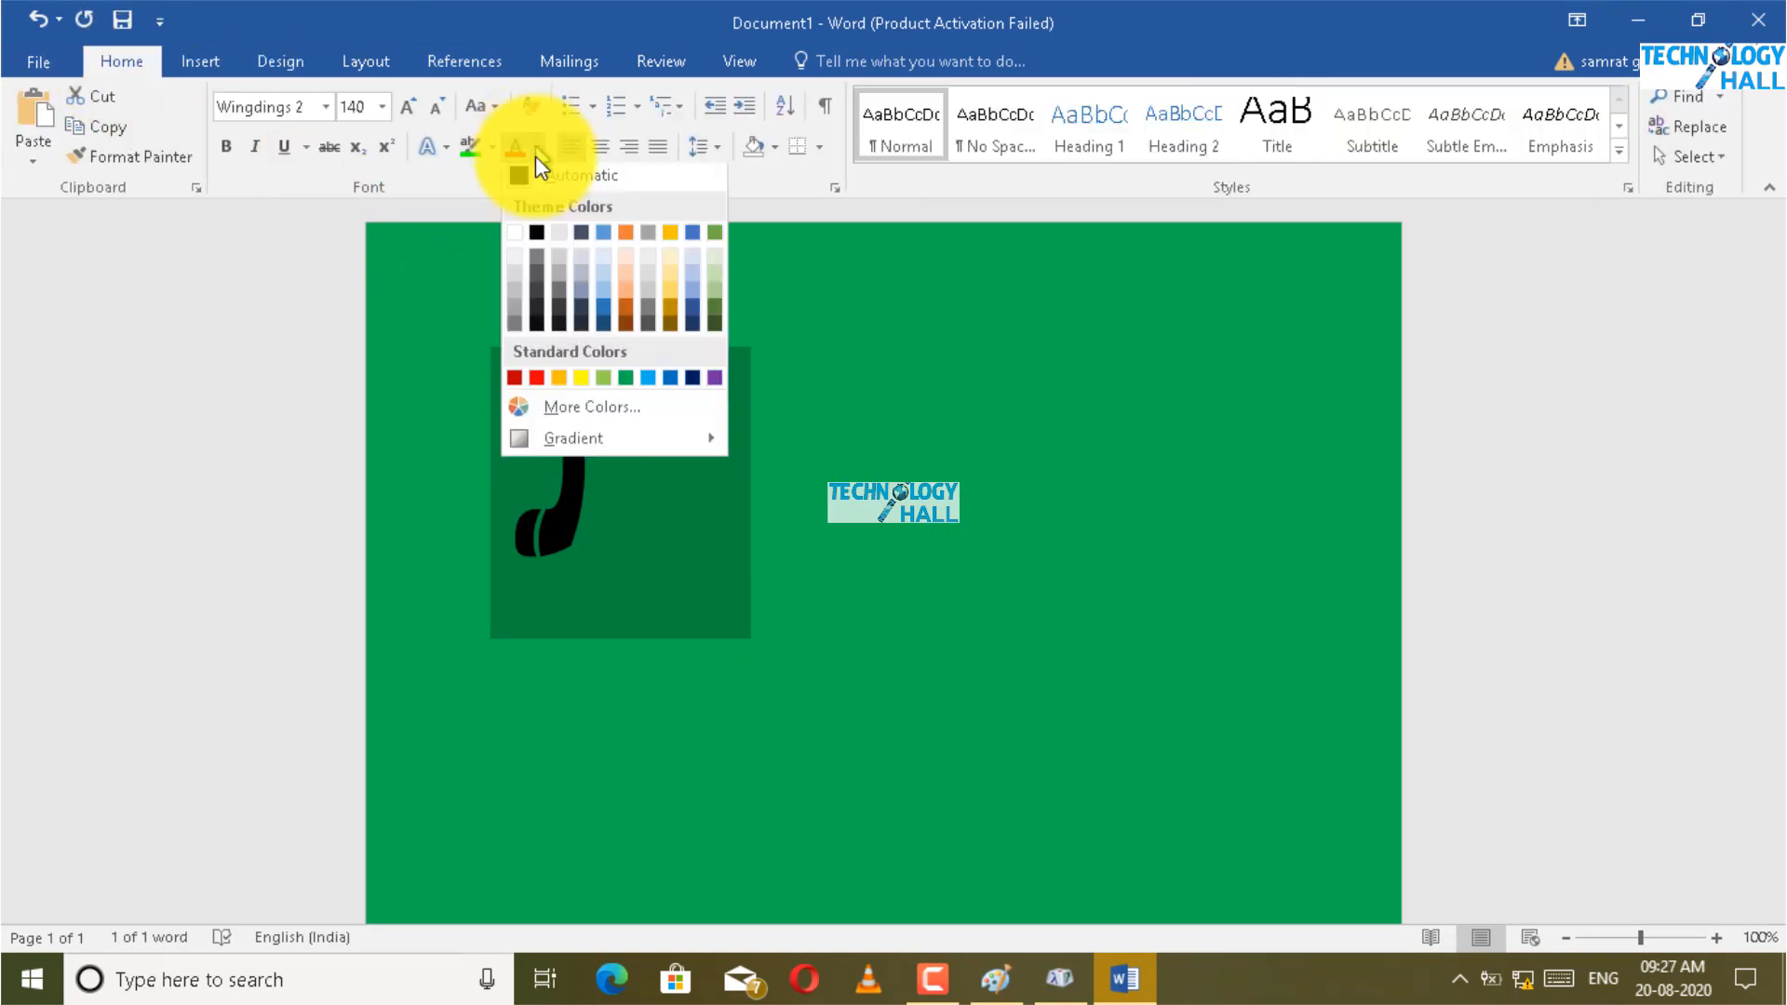
click(518, 256)
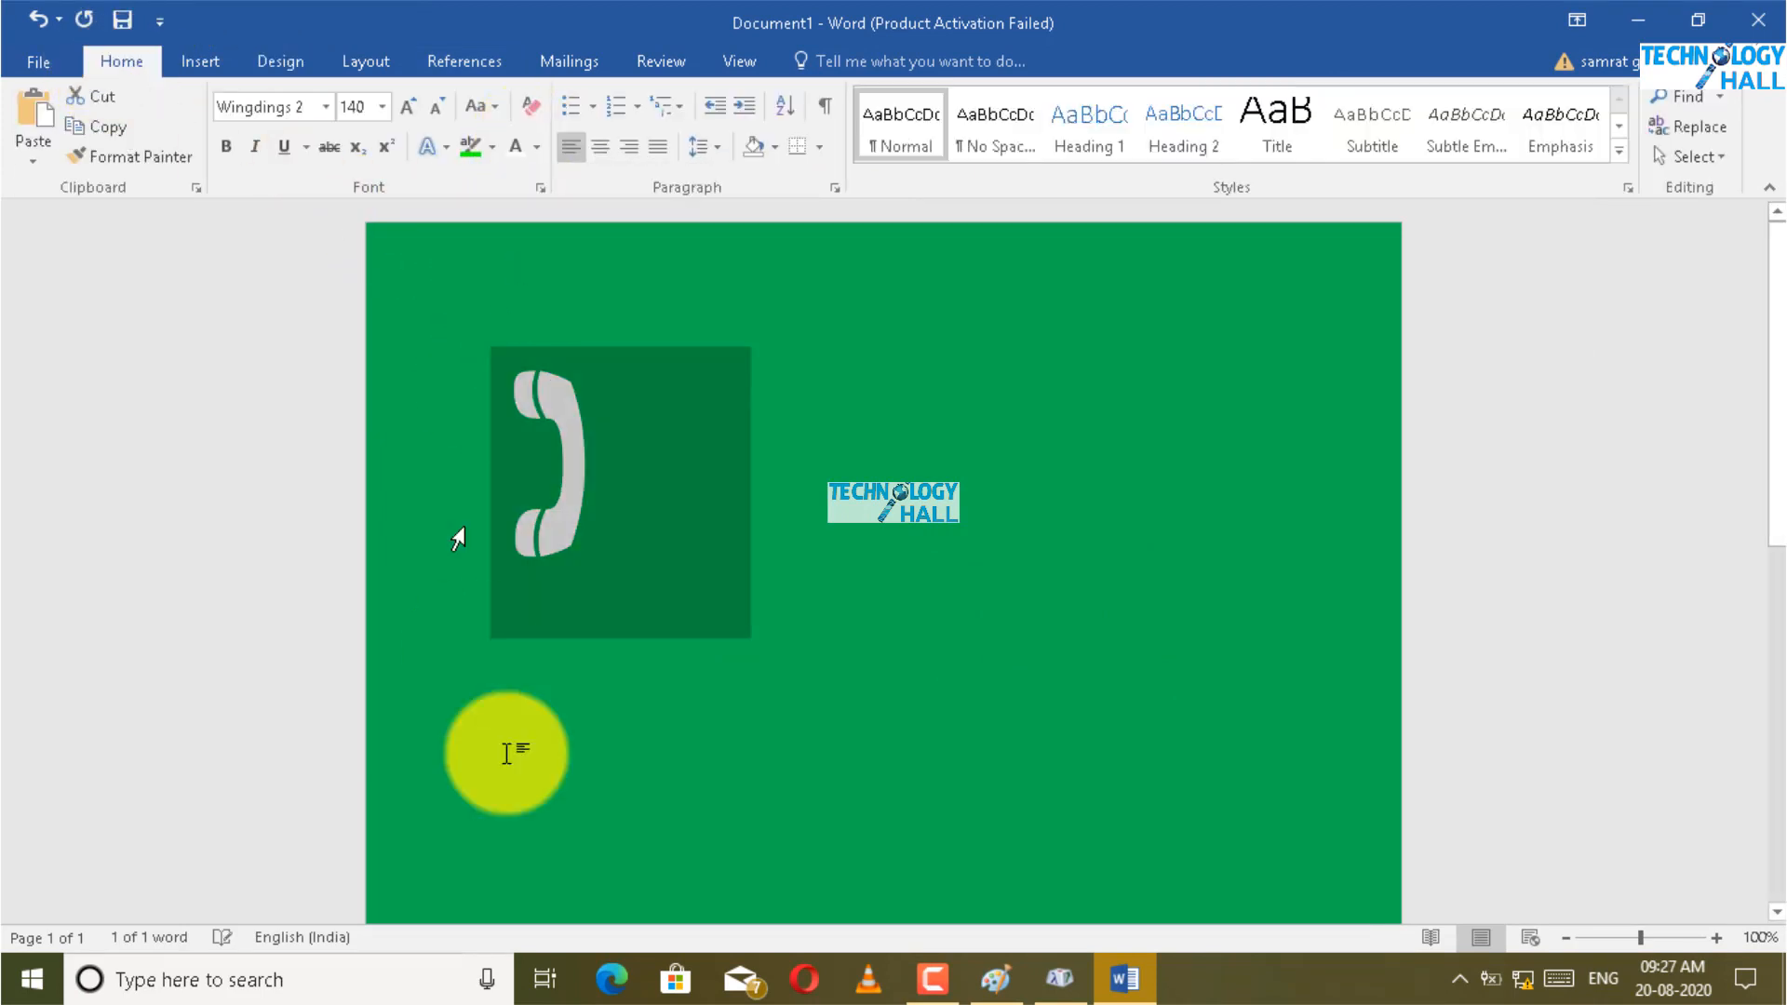
click(797, 493)
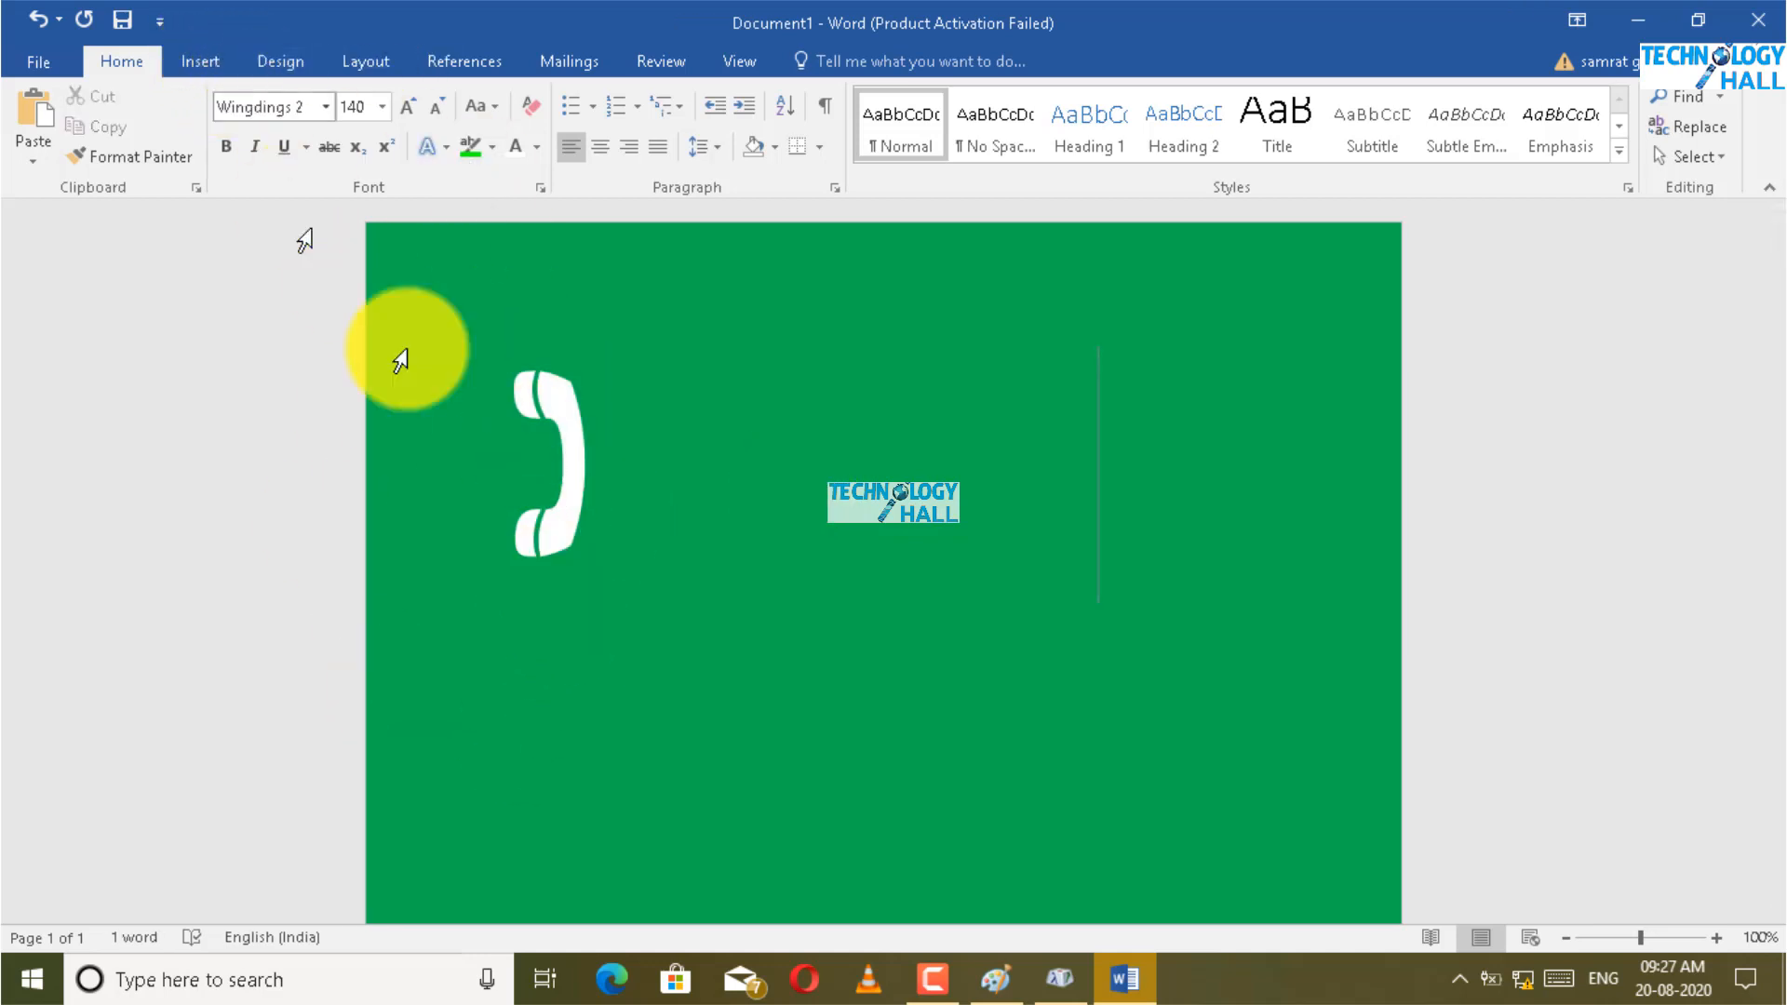
click(503, 467)
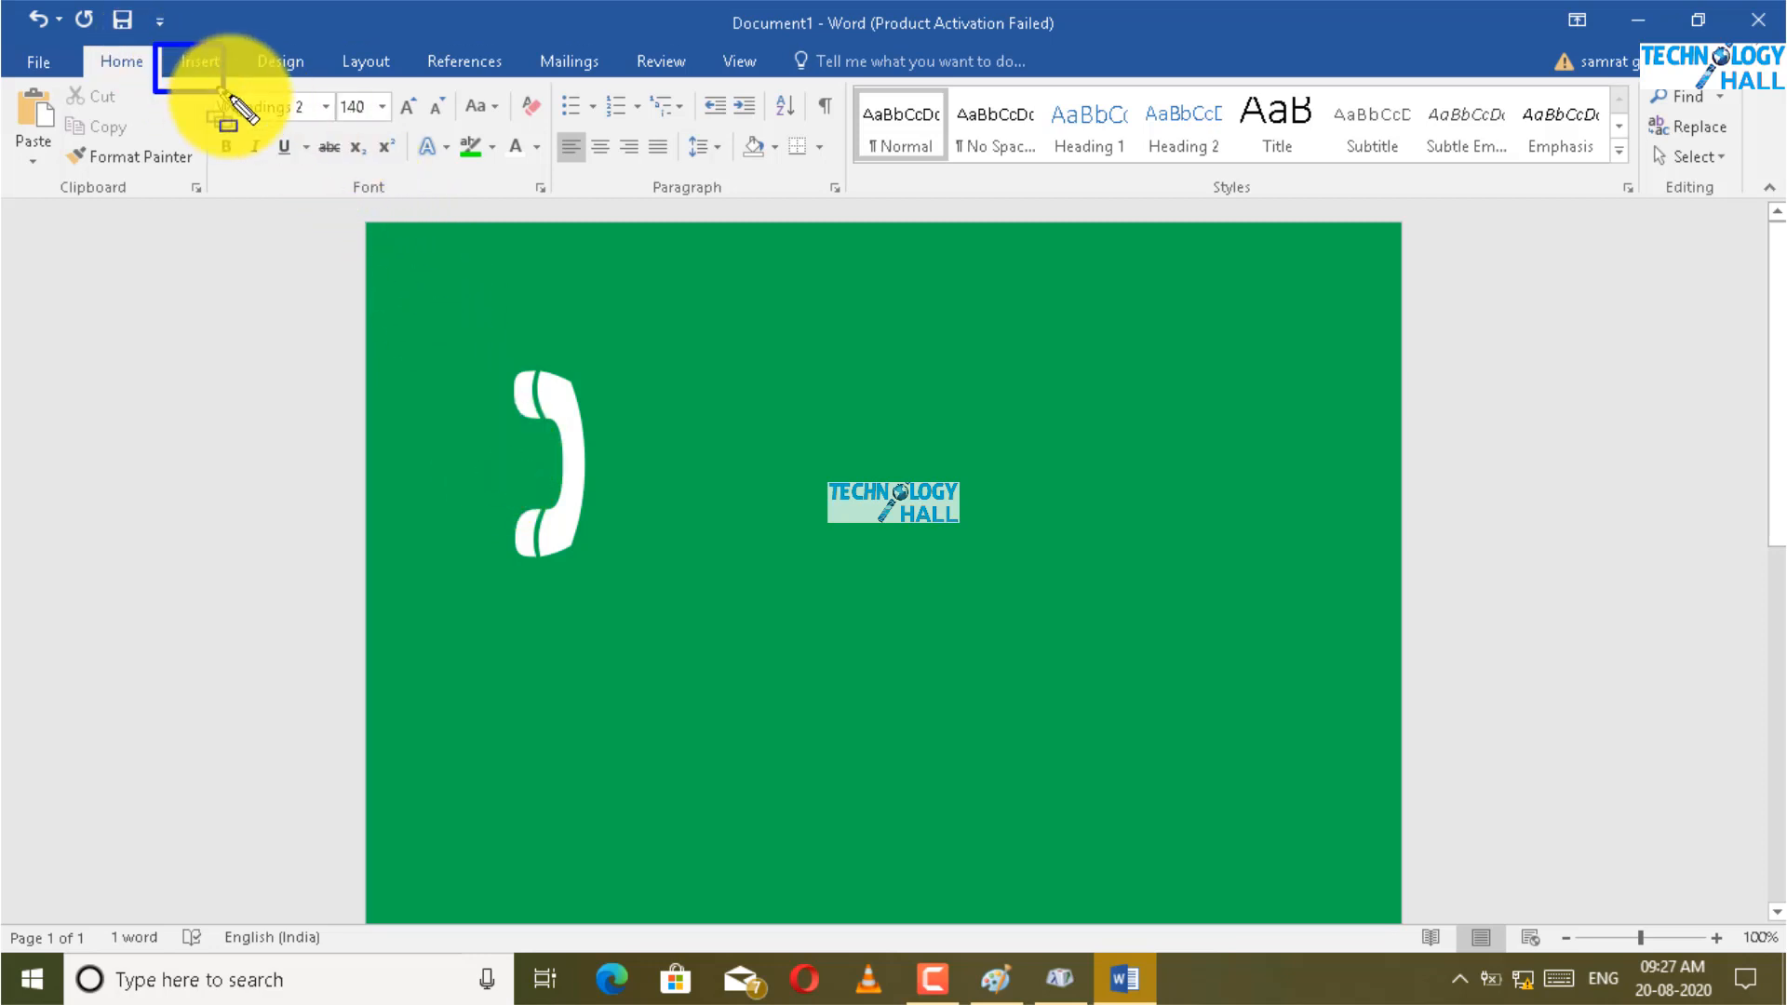
Step: Insert a square screen clipping of the white handset on green into the document and maximize the Word window
drag(220, 90, 246, 97)
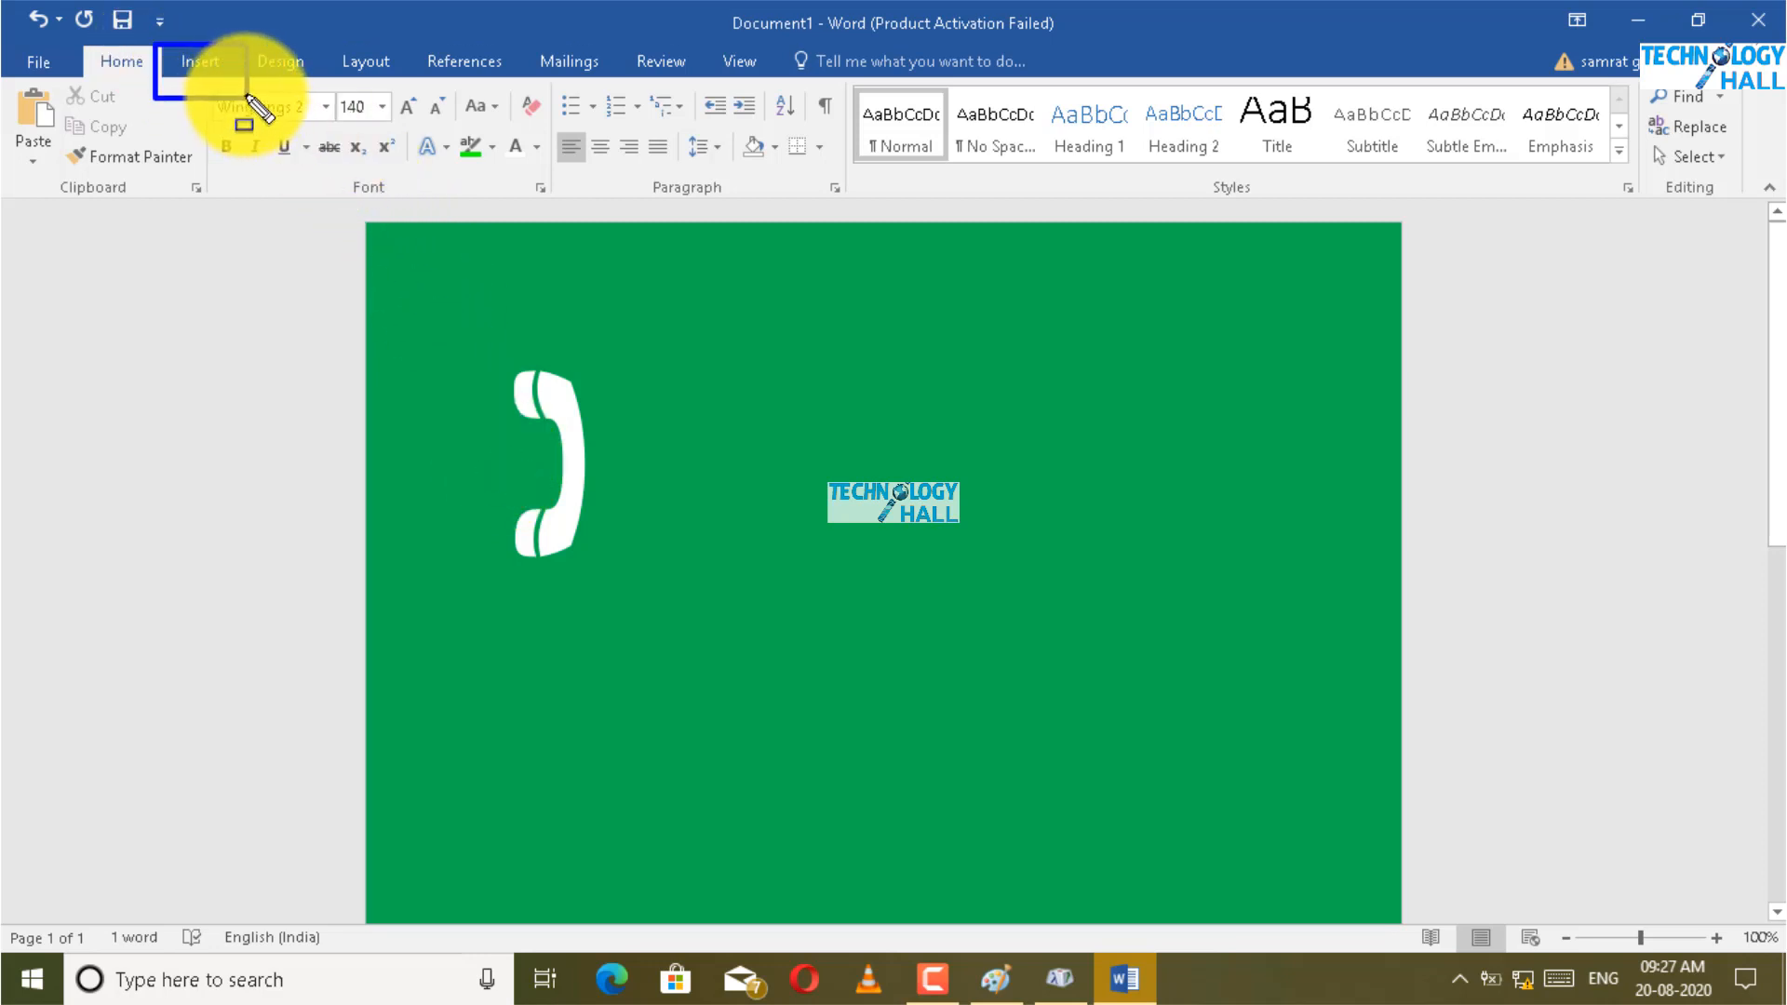
click(203, 63)
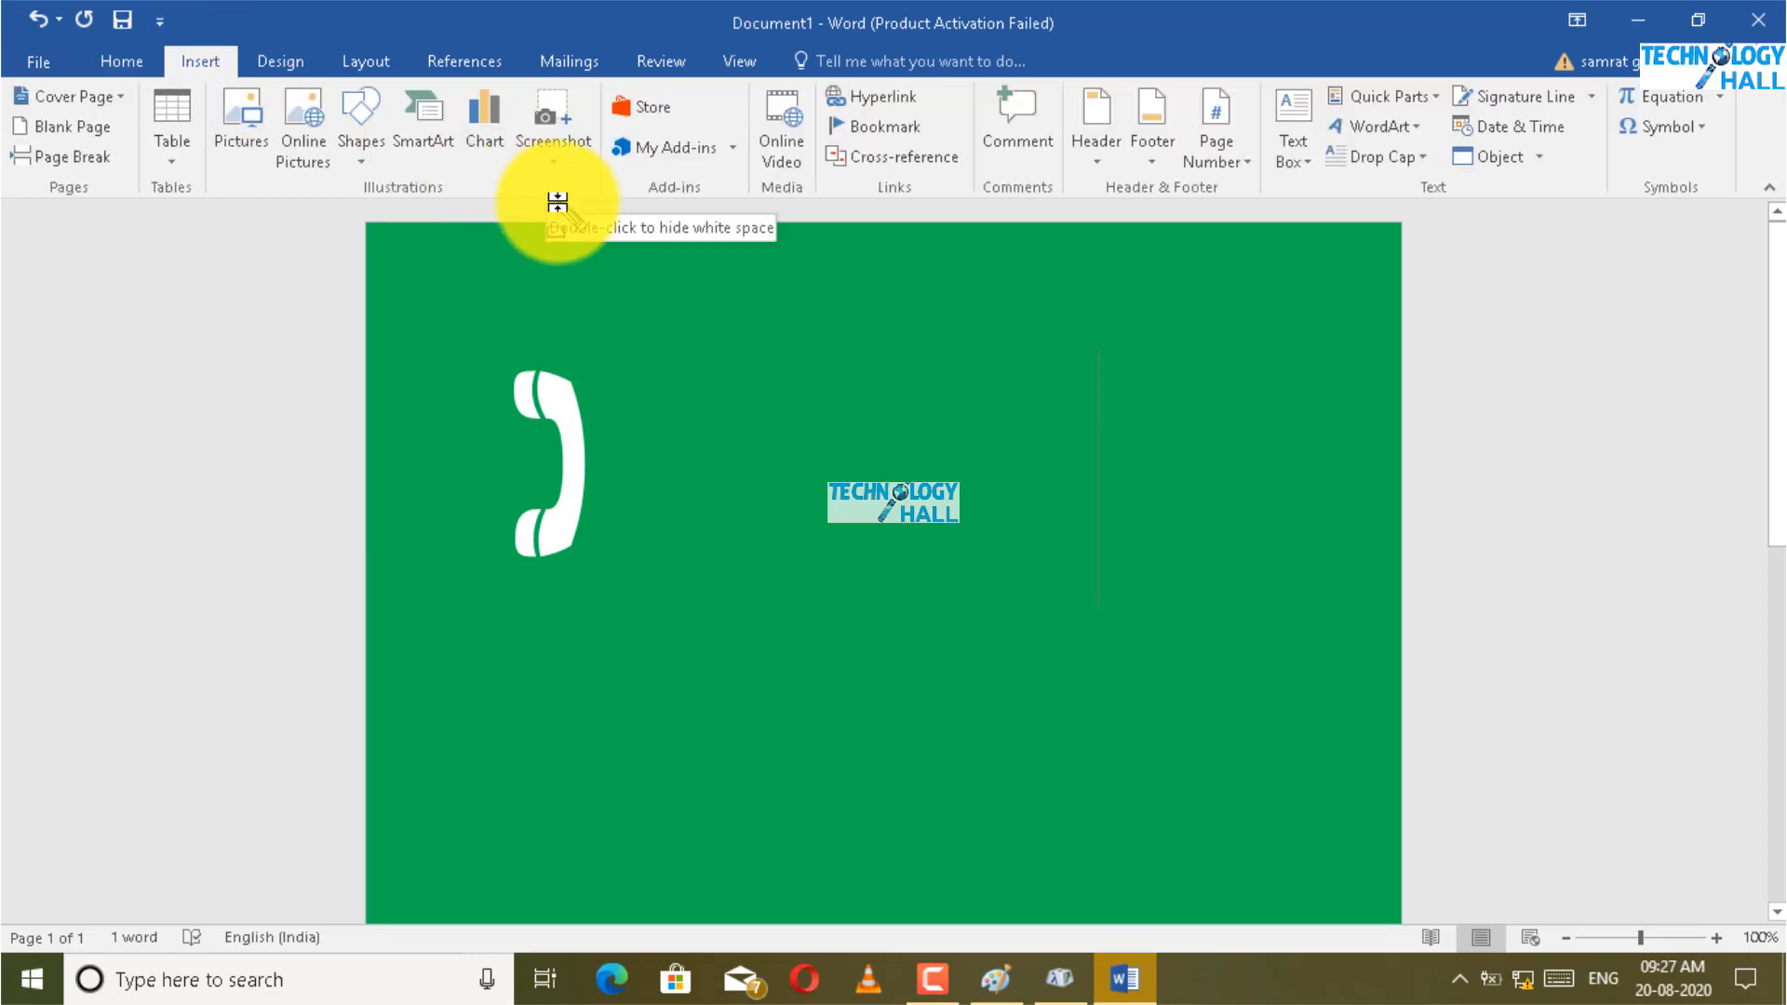
mouse_move(501, 73)
mouse_down()
mouse_move(543, 159)
mouse_move(594, 173)
mouse_up()
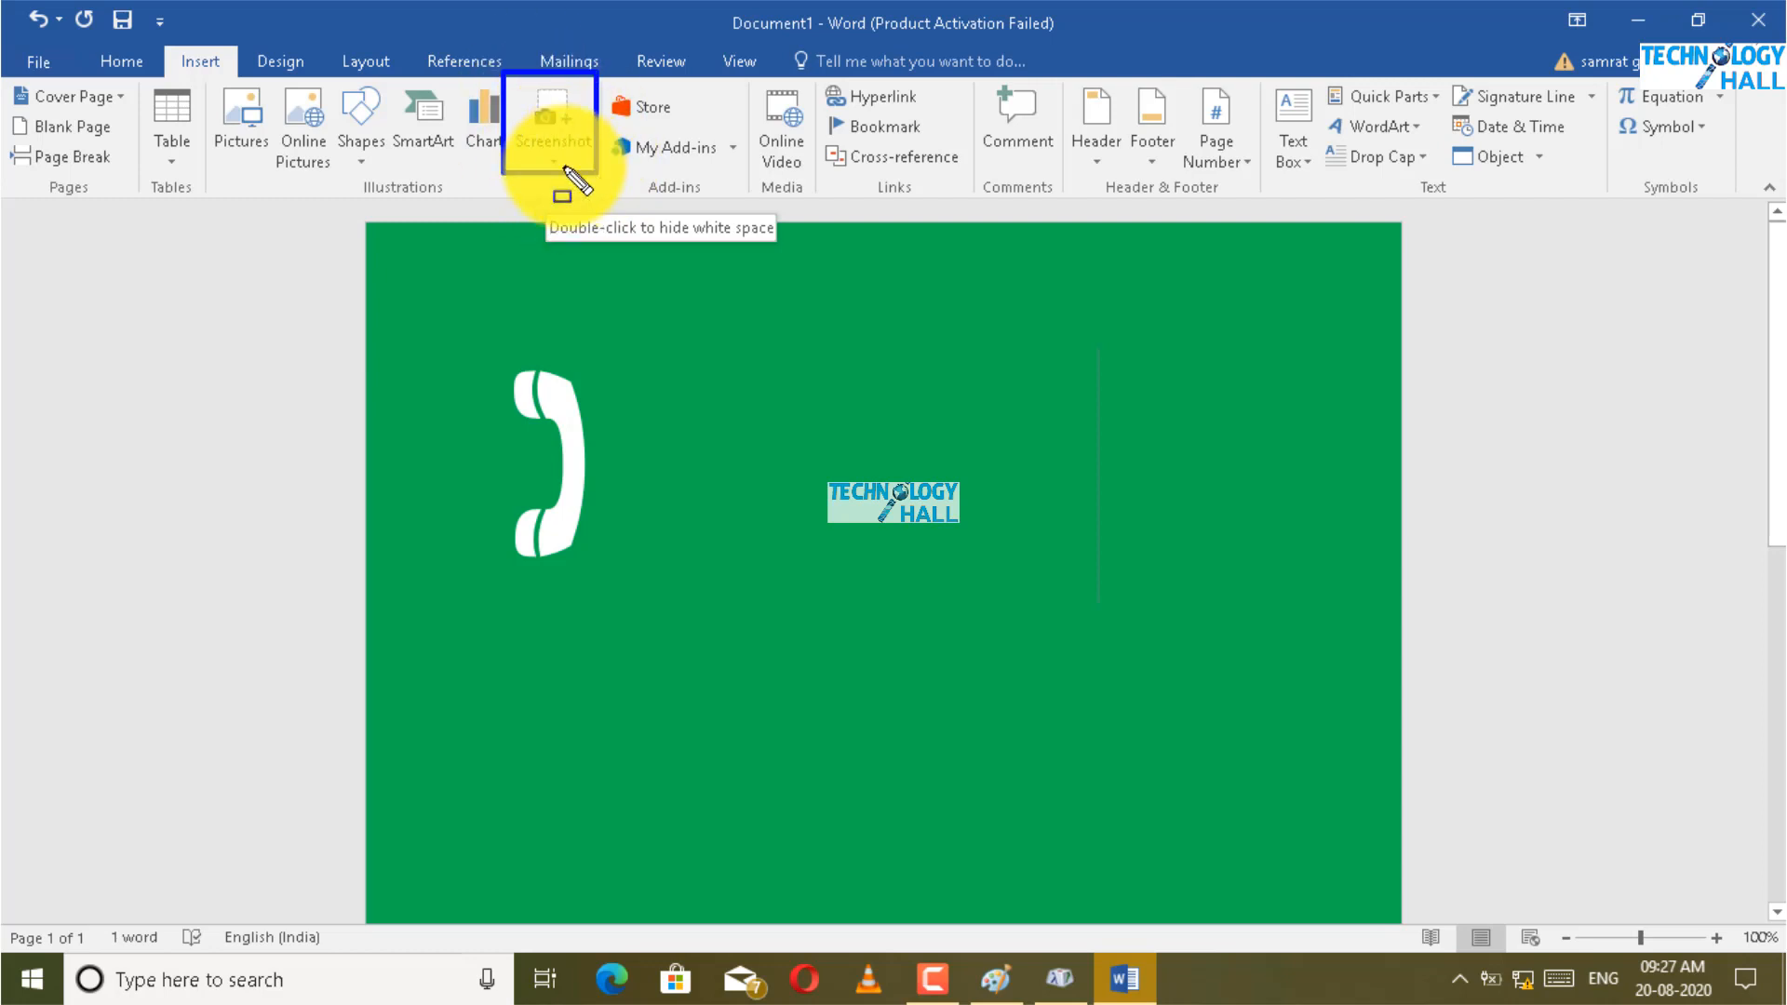
click(562, 165)
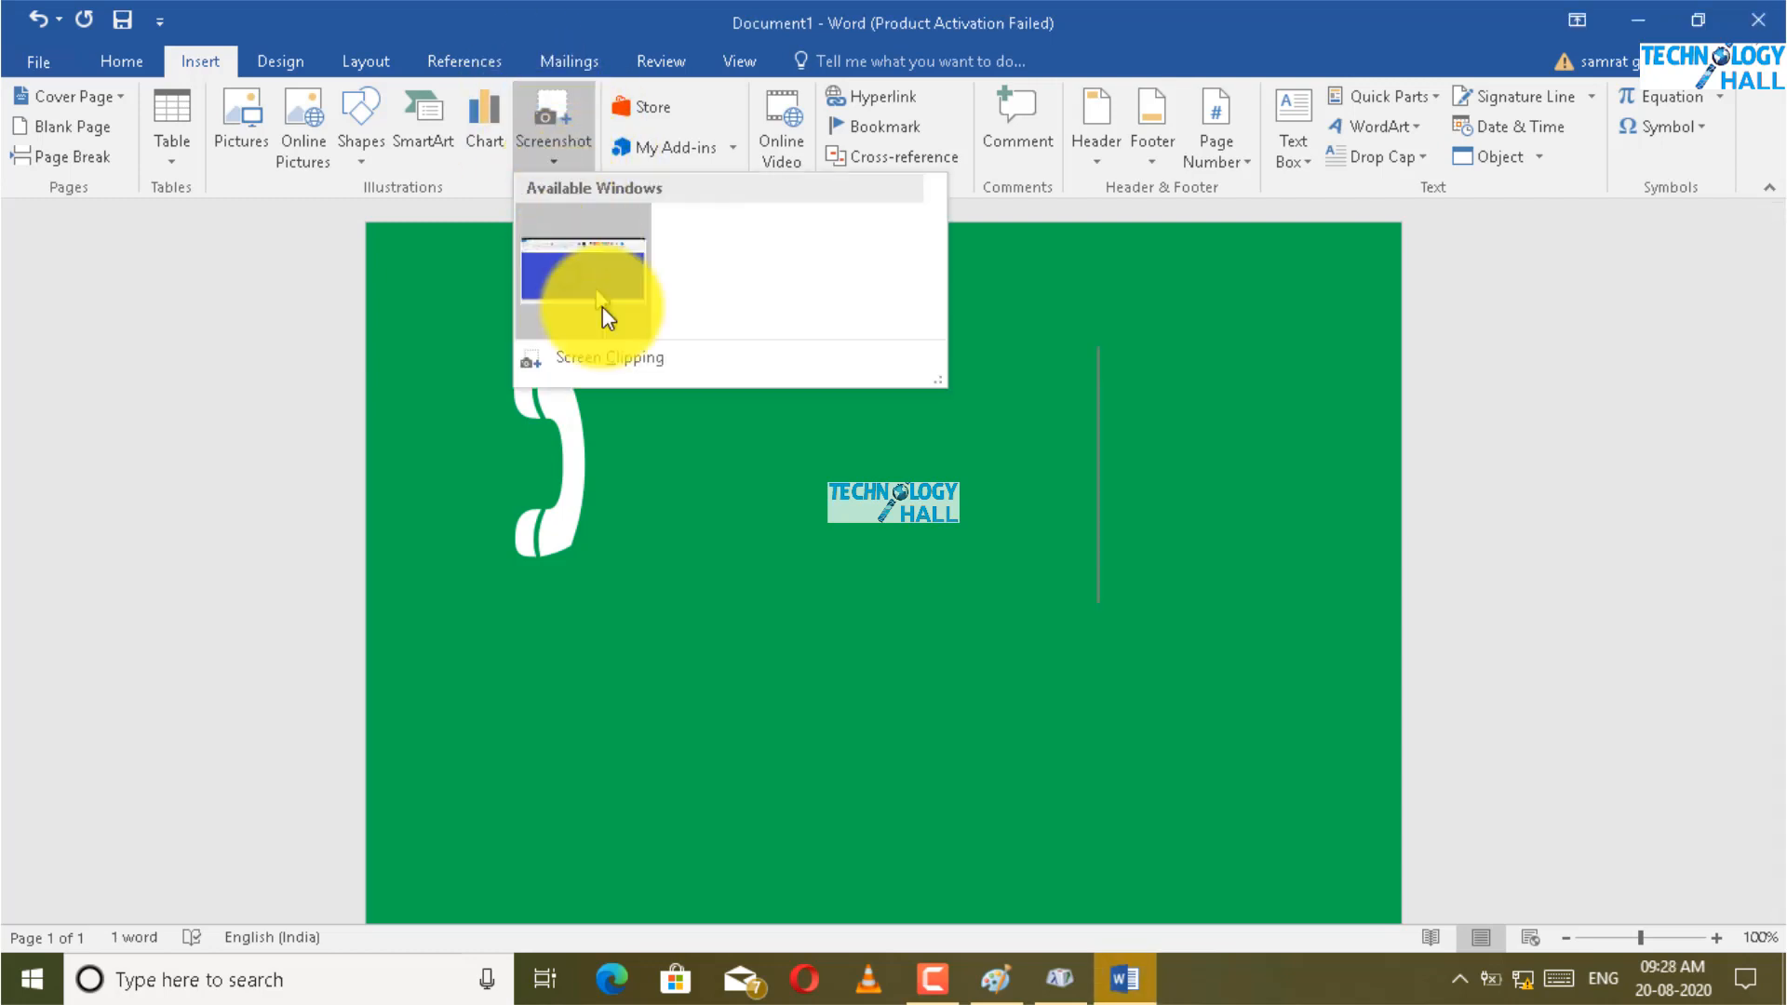
click(621, 357)
click(1126, 977)
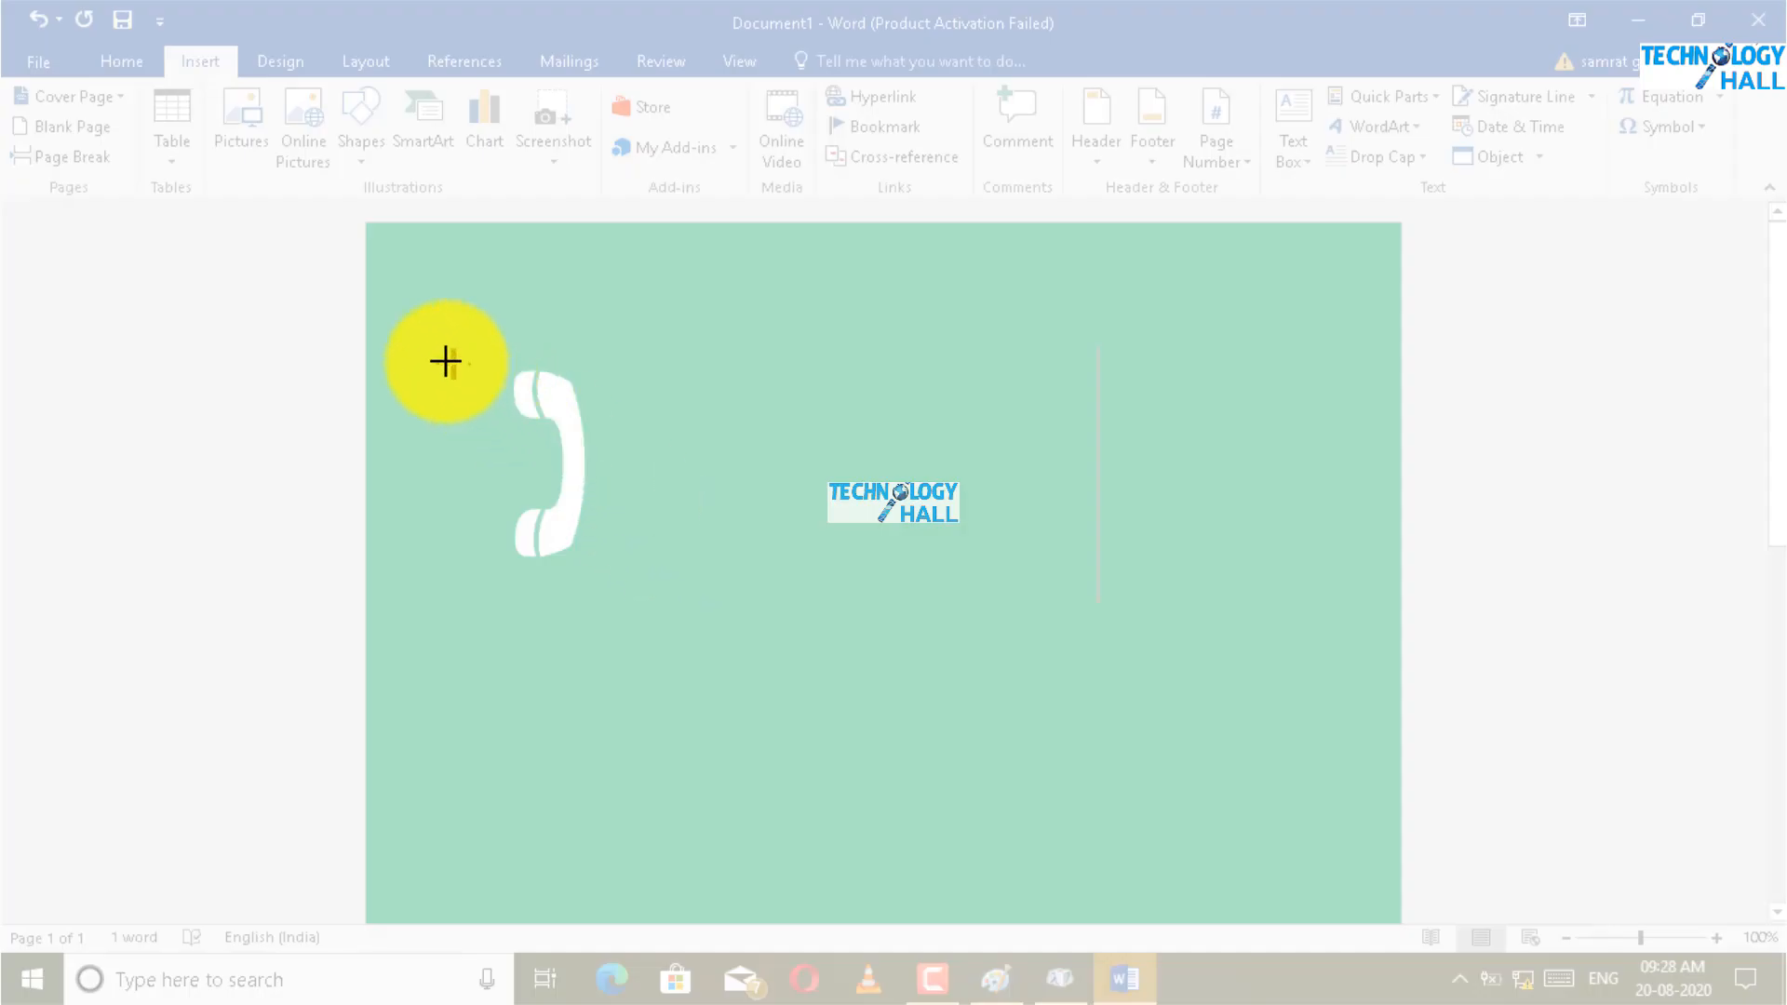
drag(416, 342, 667, 584)
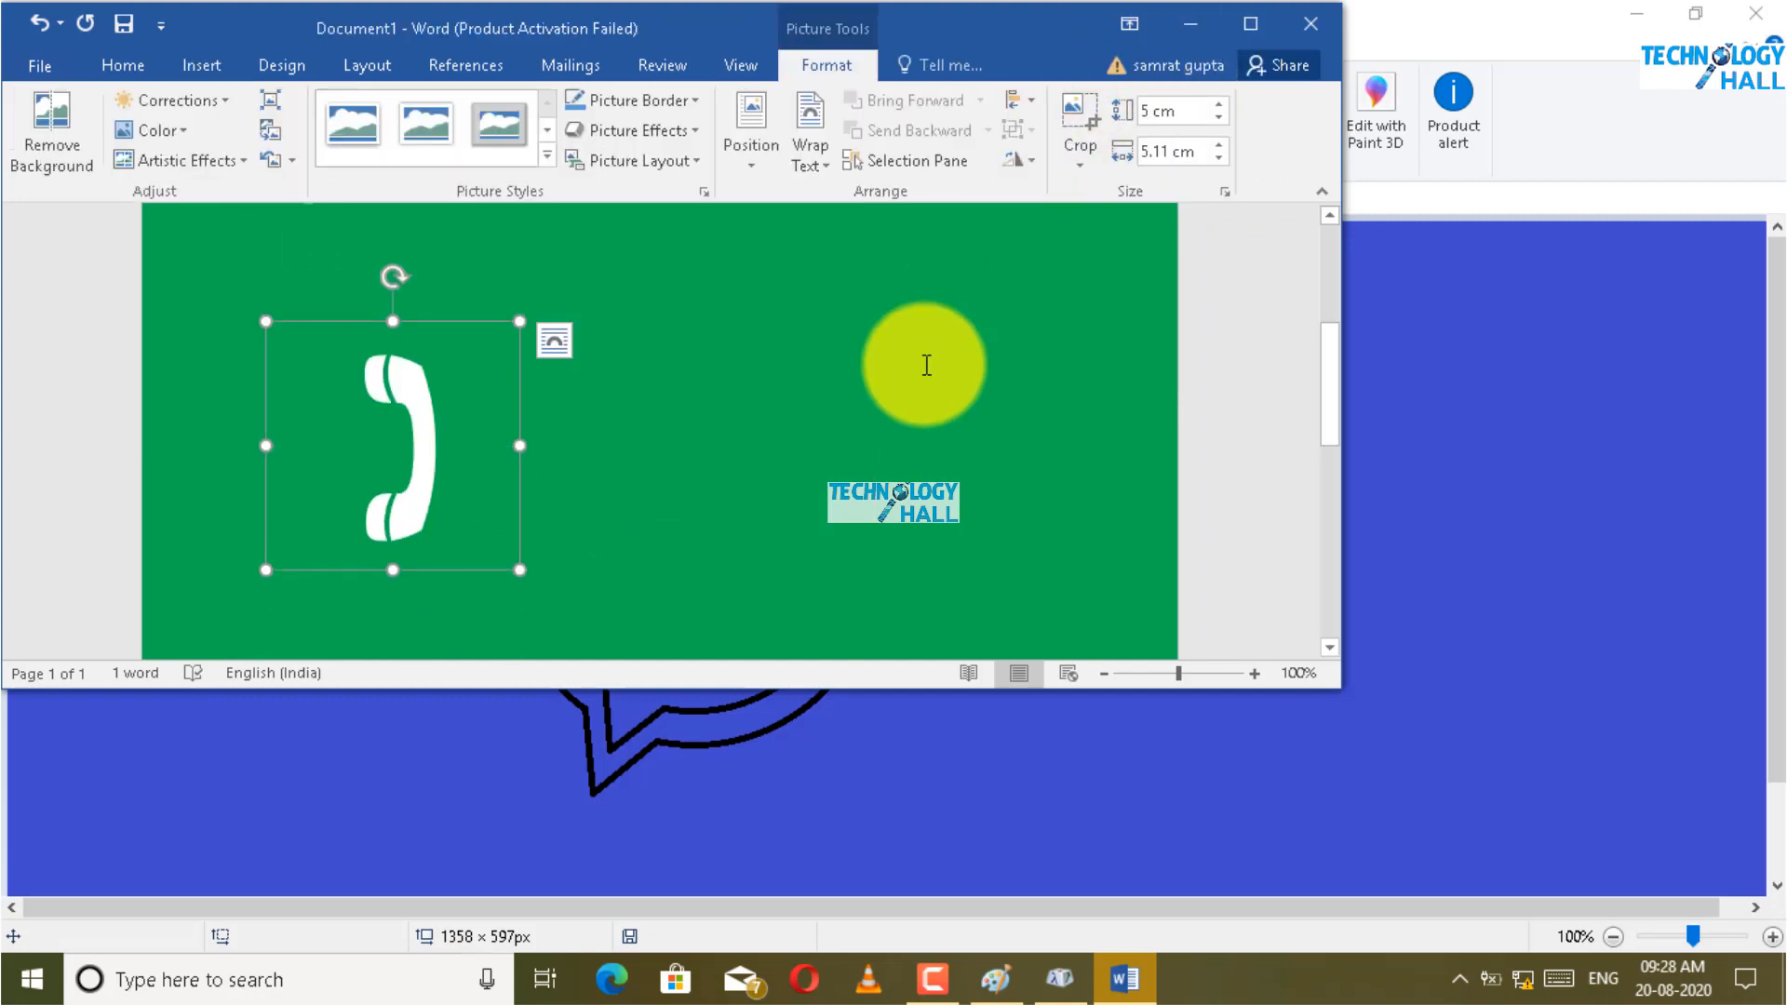
click(1243, 20)
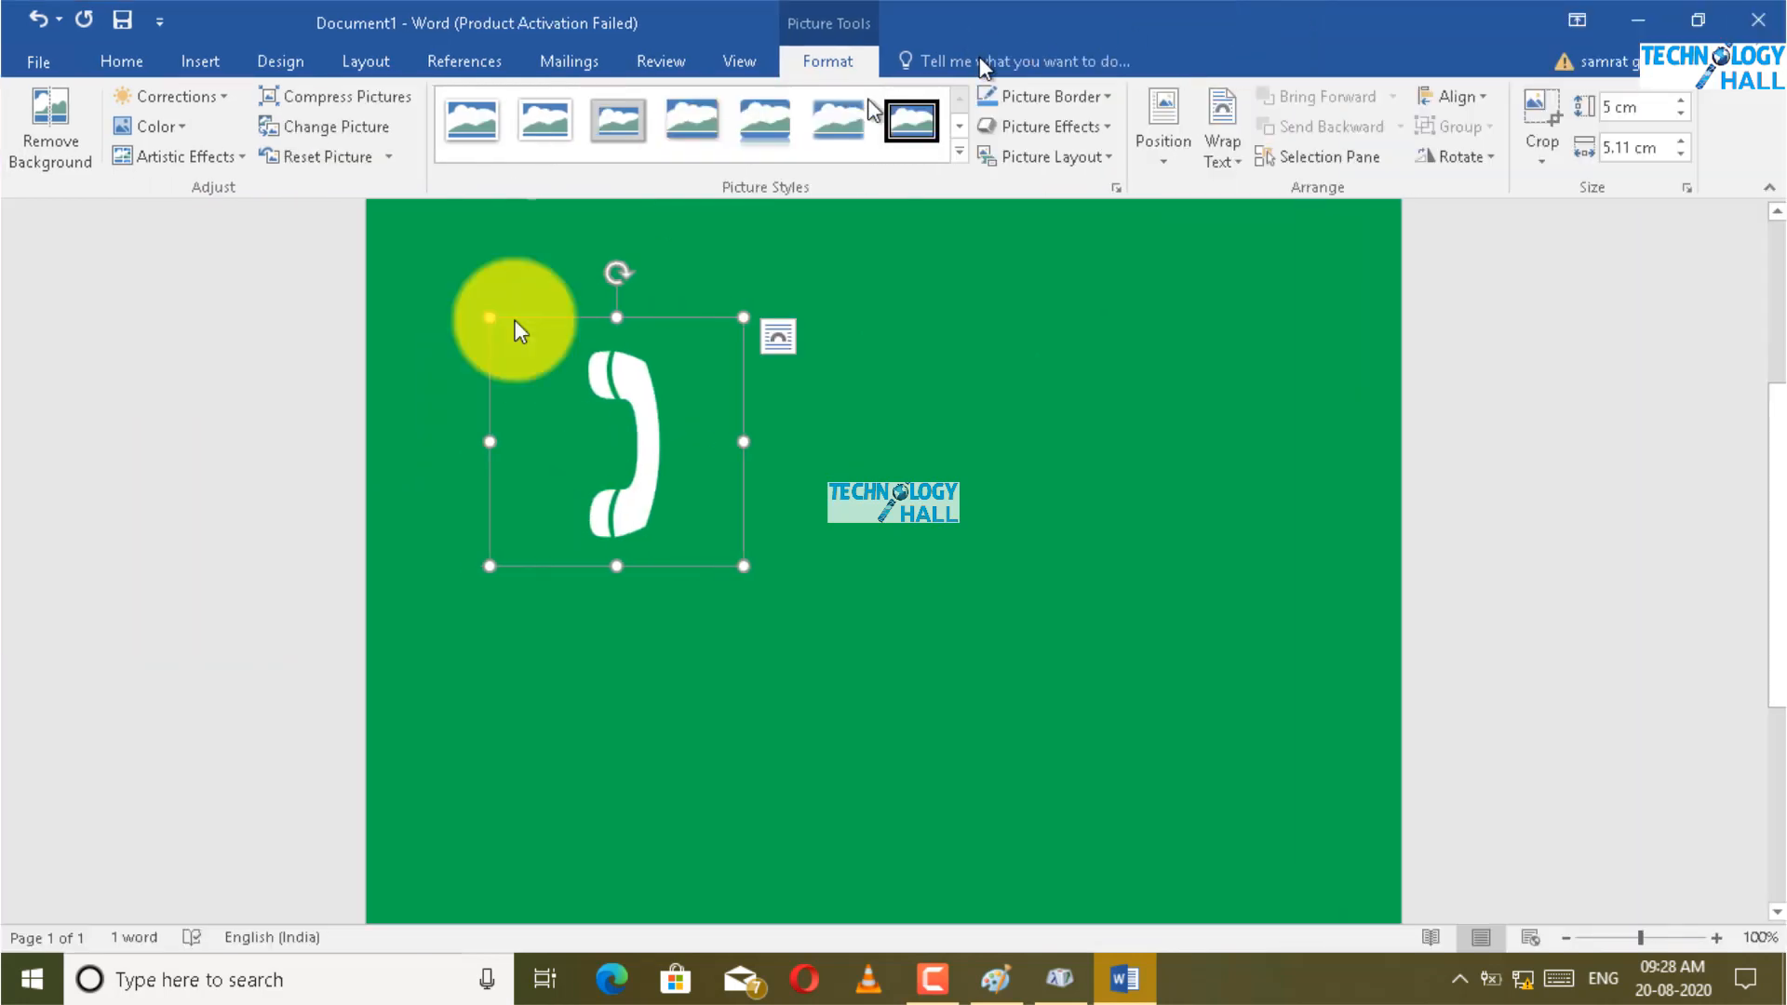
Step: Position the clipped picture at top centre with text wrapping and move it to the open middle area of the page
drag(599, 469, 705, 449)
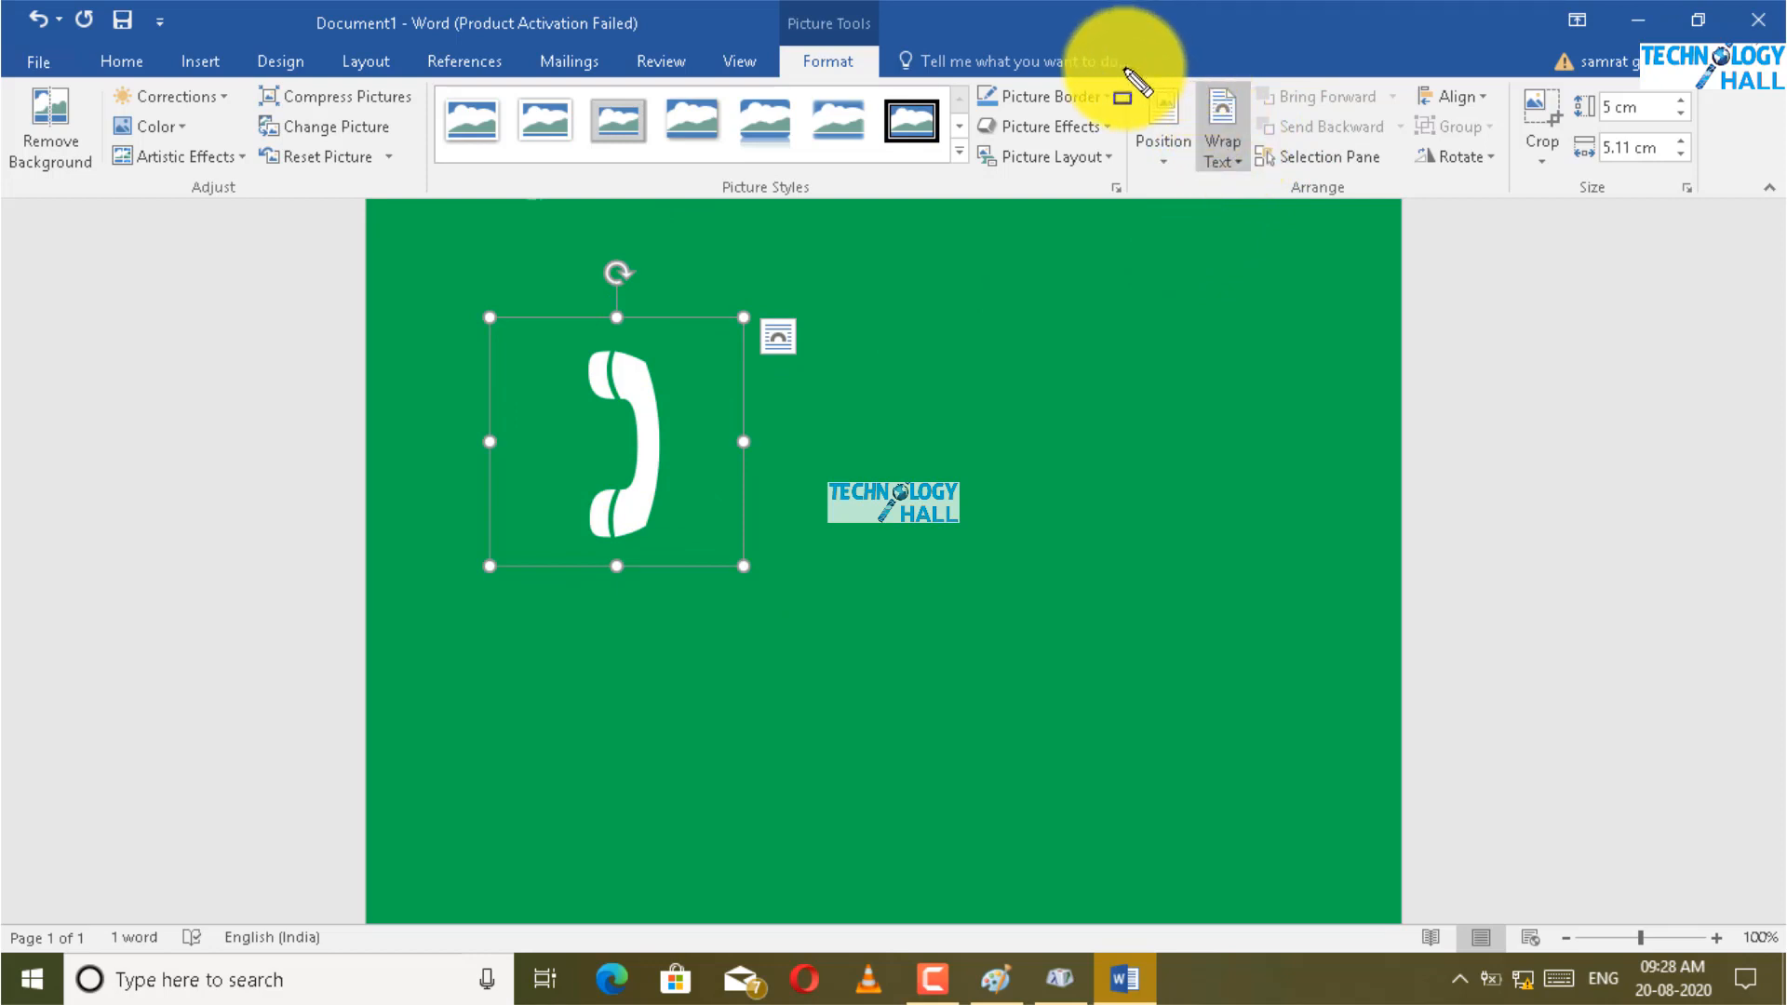
drag(1123, 67, 1208, 210)
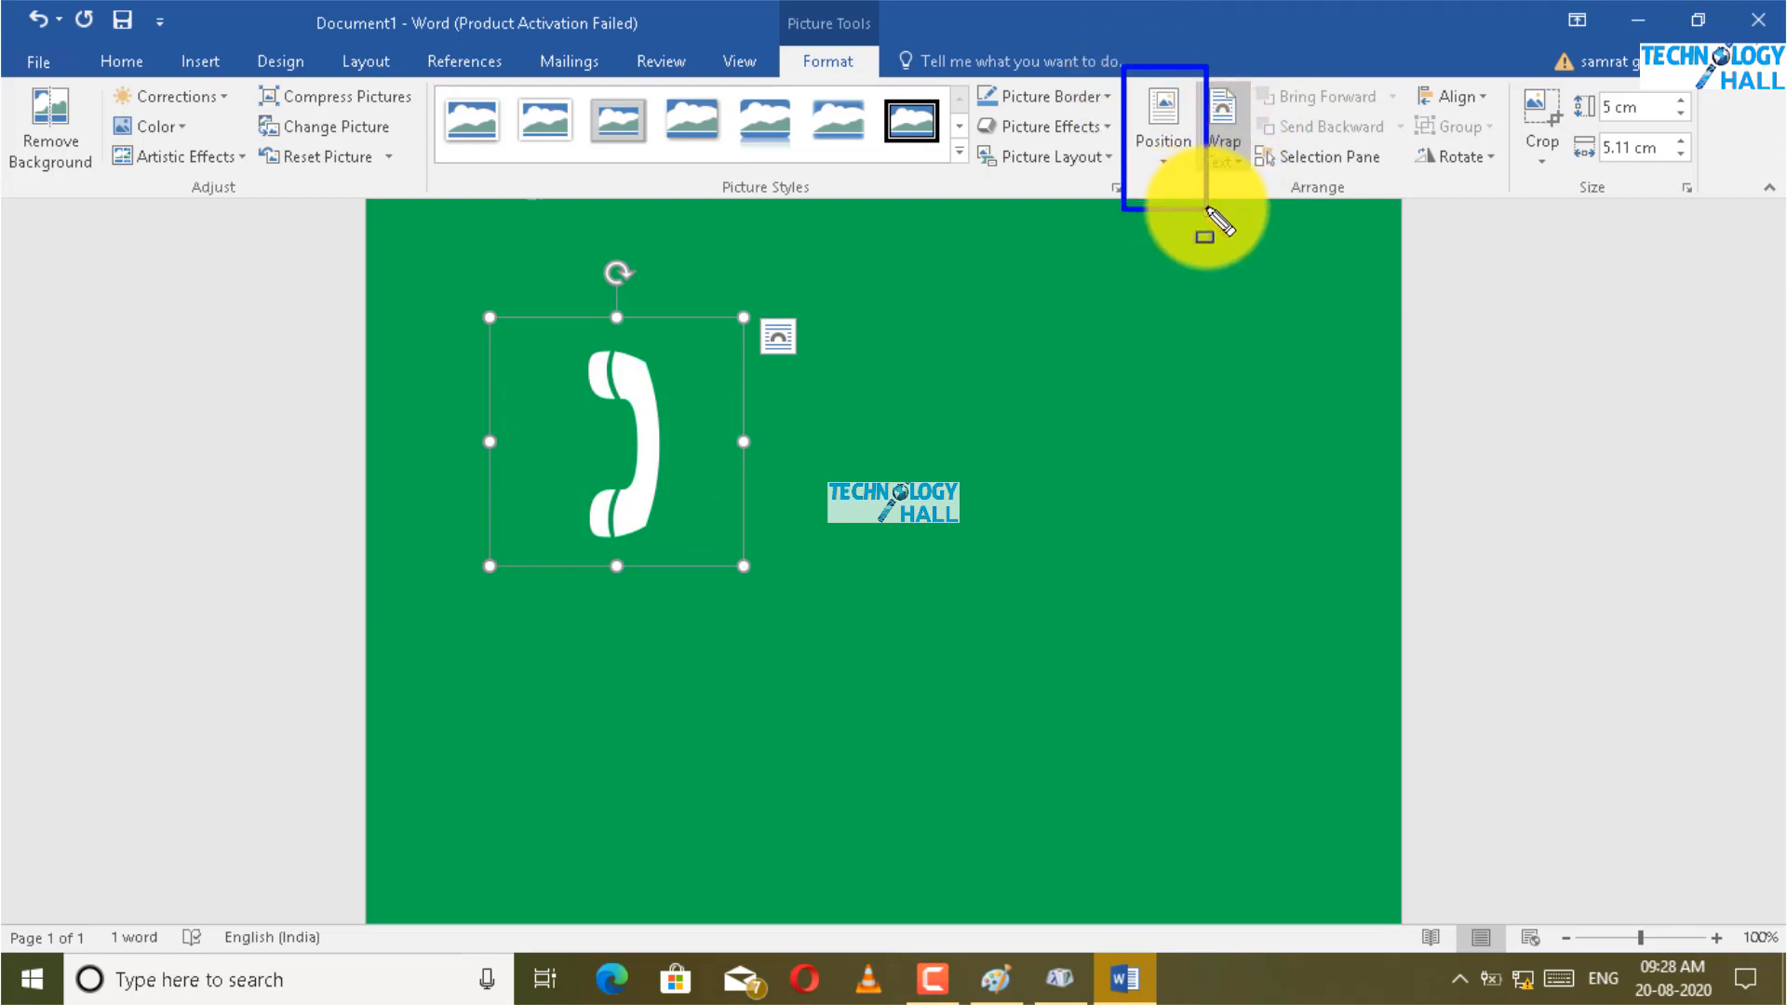
click(1162, 160)
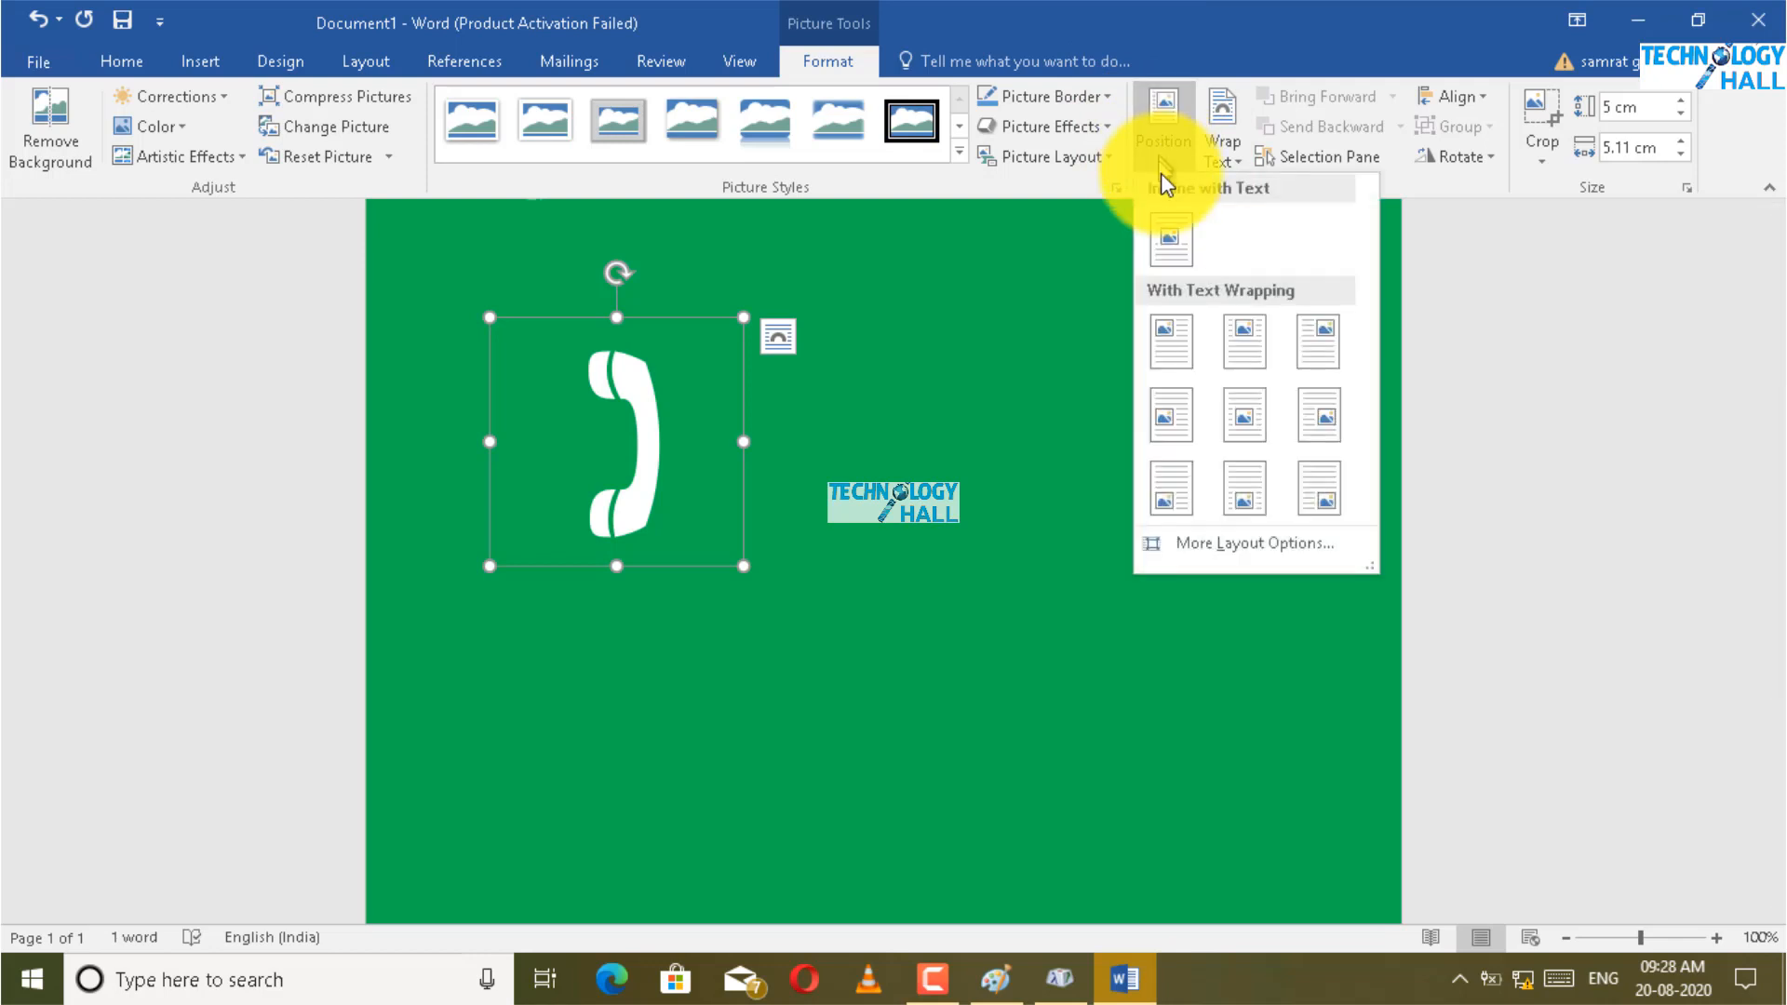
click(1235, 350)
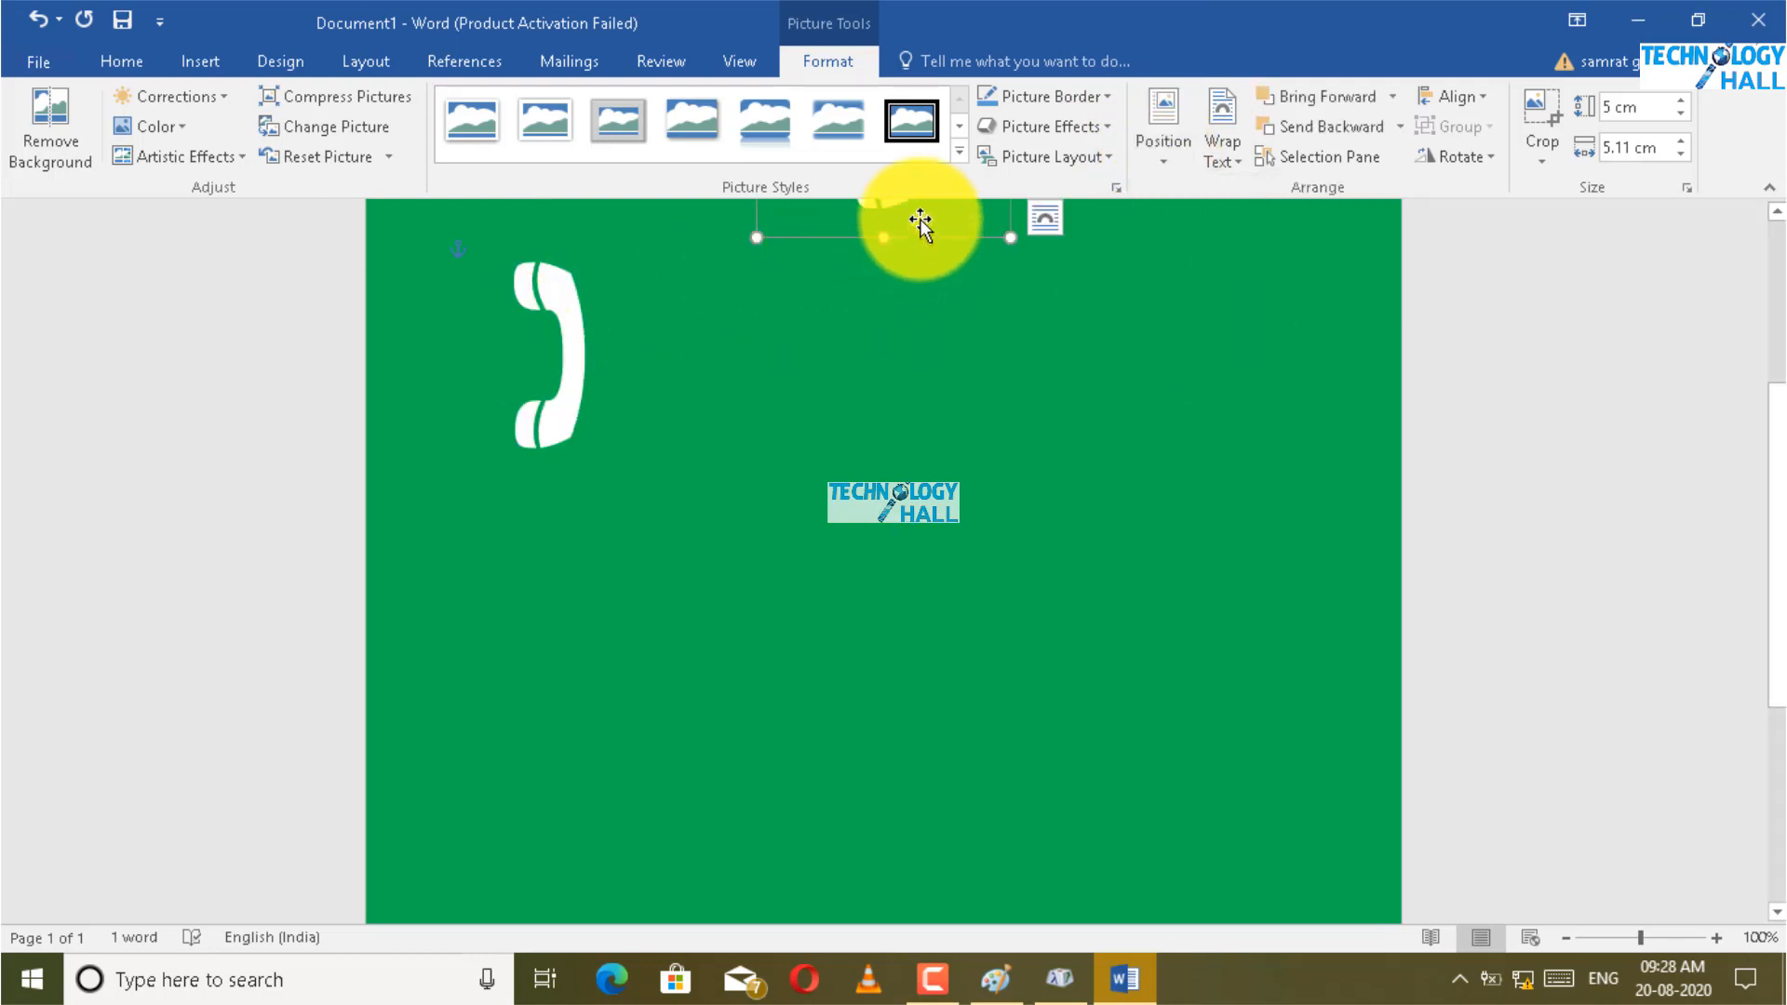
drag(894, 614, 1006, 414)
drag(831, 444, 781, 459)
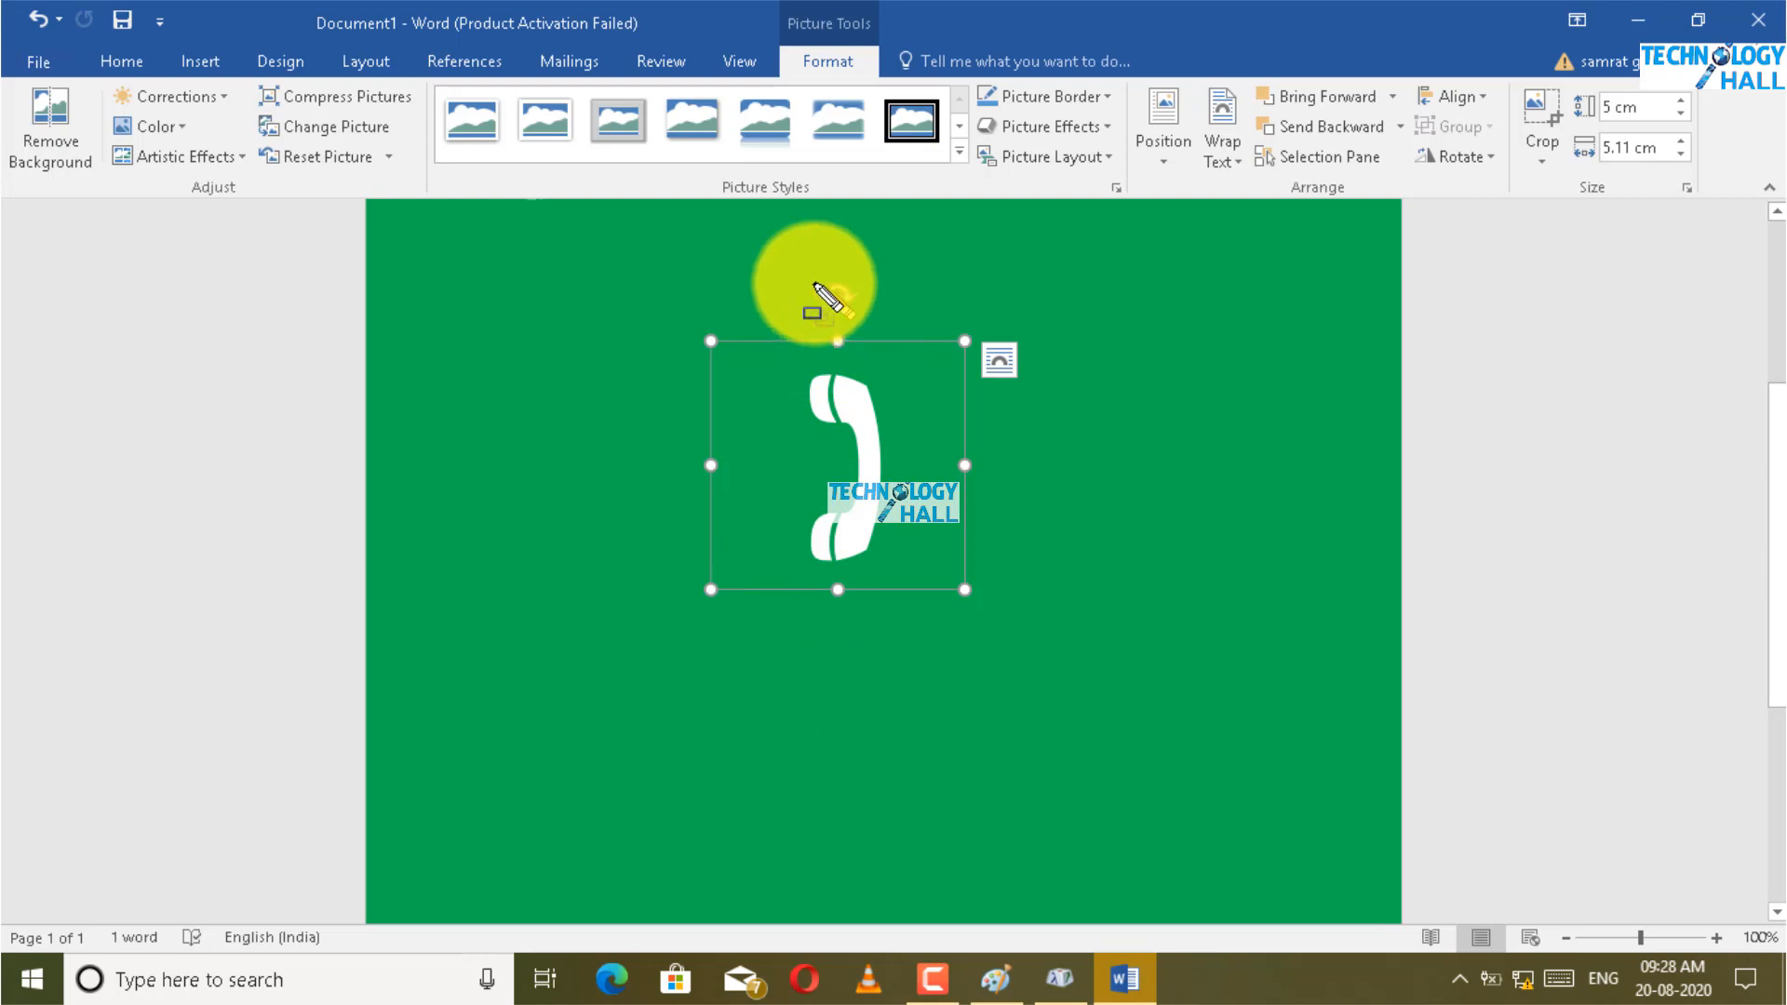
Step: Rotate the clipped handset picture until the handset lies diagonally with its ends facing up and to the right
drag(796, 261, 873, 325)
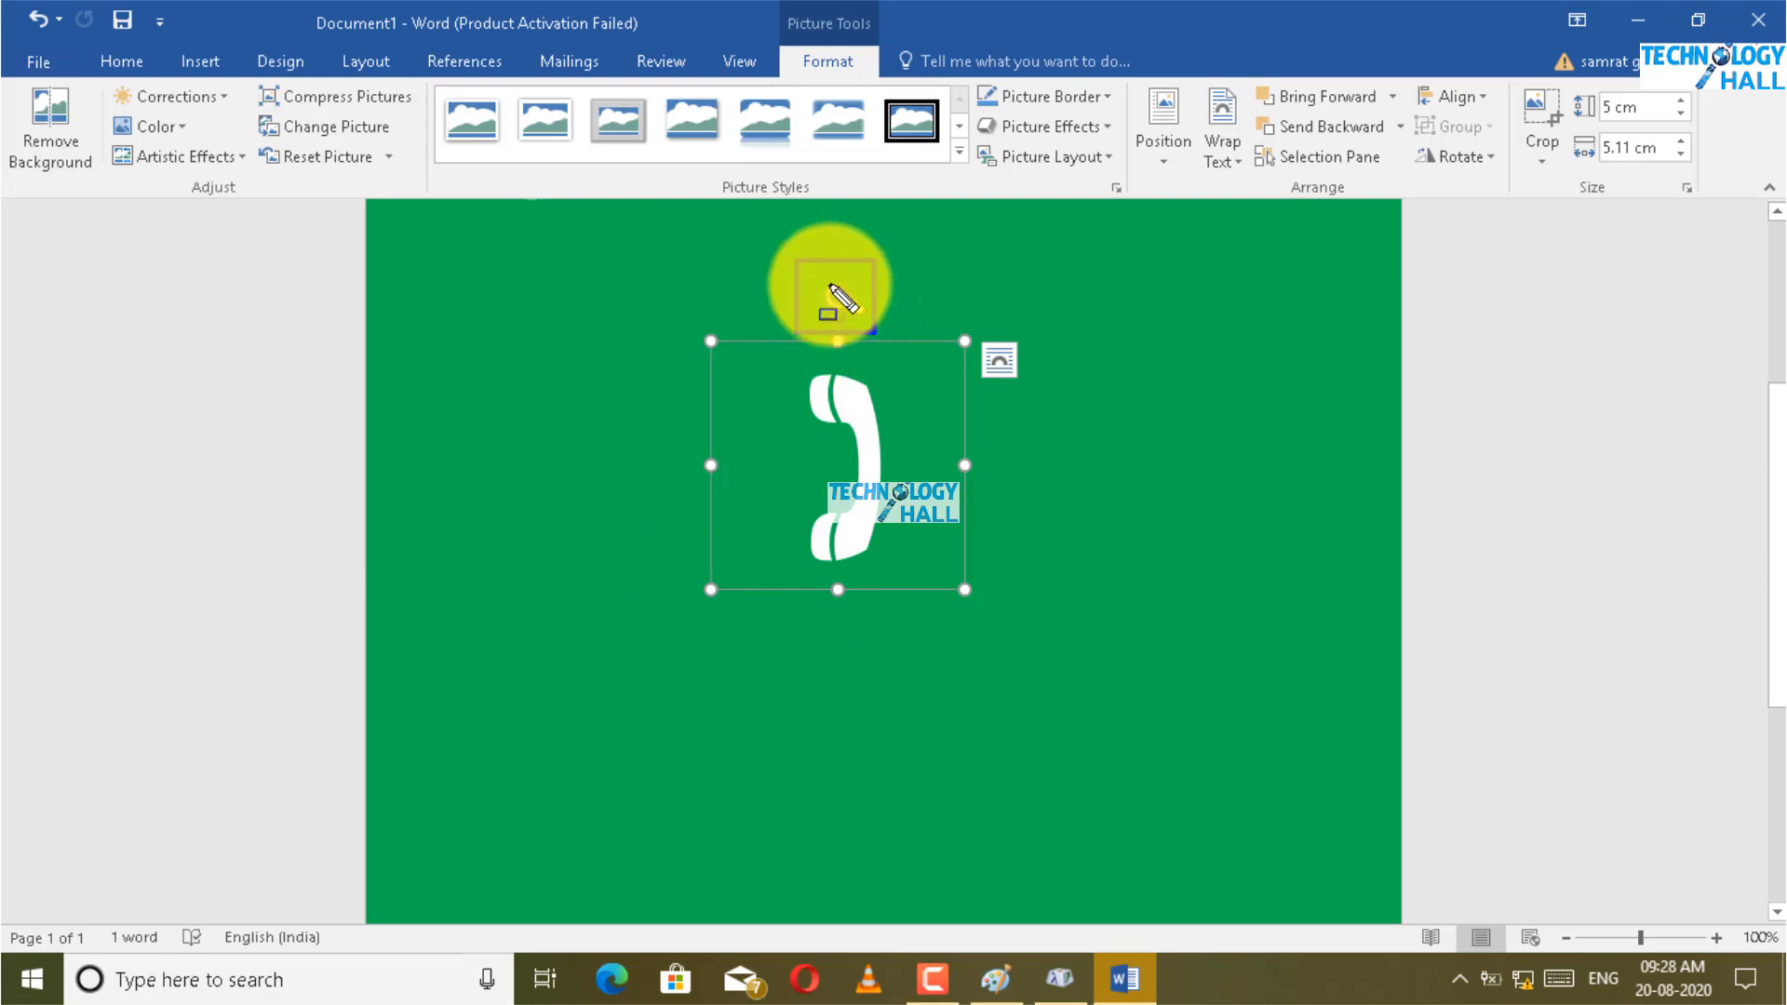
key(Escape)
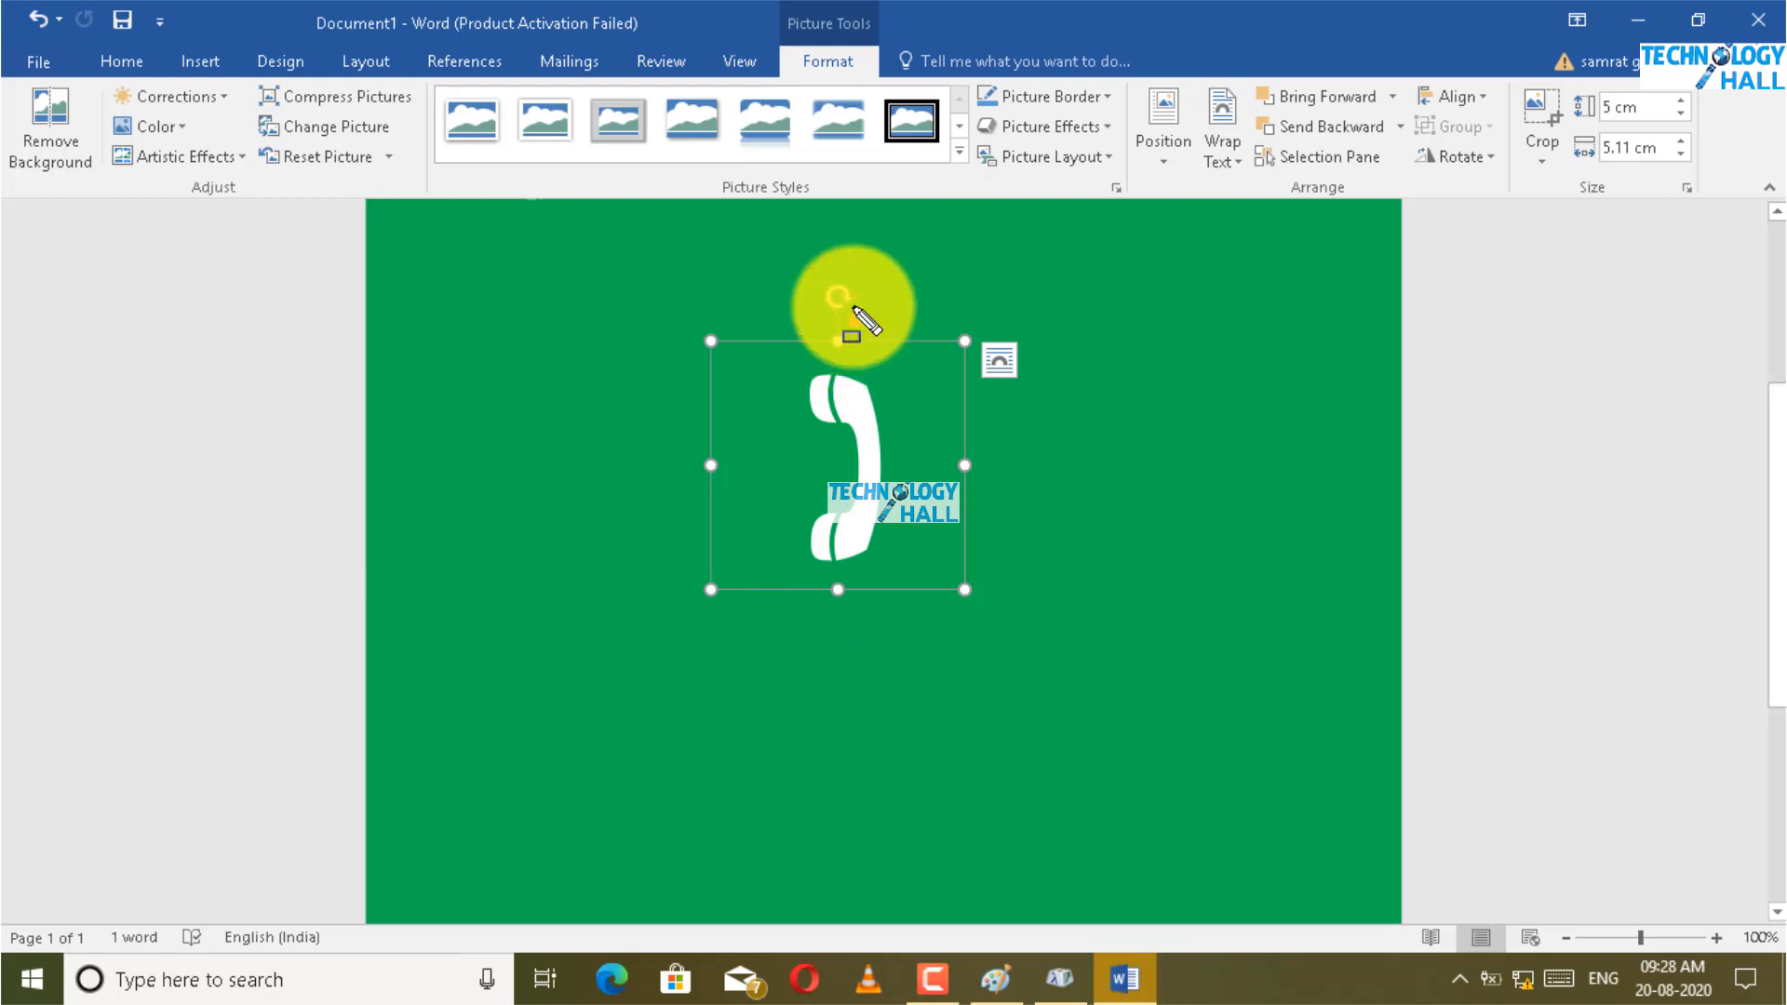
drag(835, 298, 689, 366)
drag(846, 471, 758, 685)
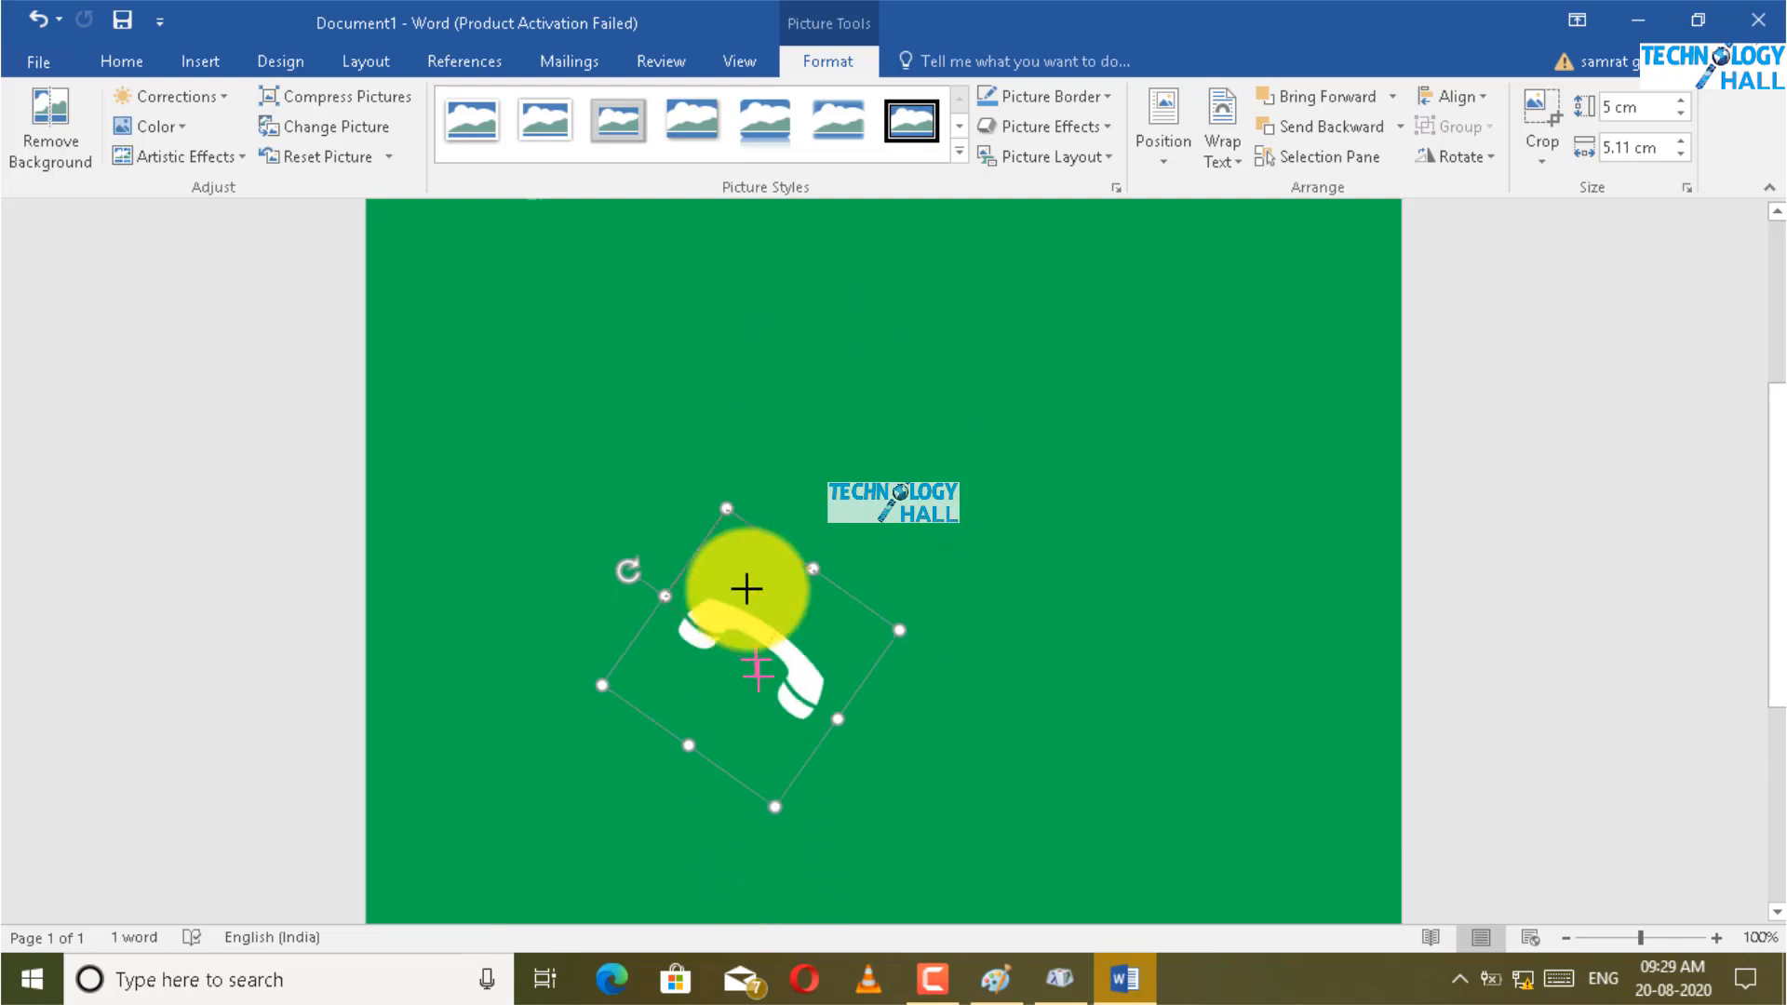
drag(745, 590, 678, 218)
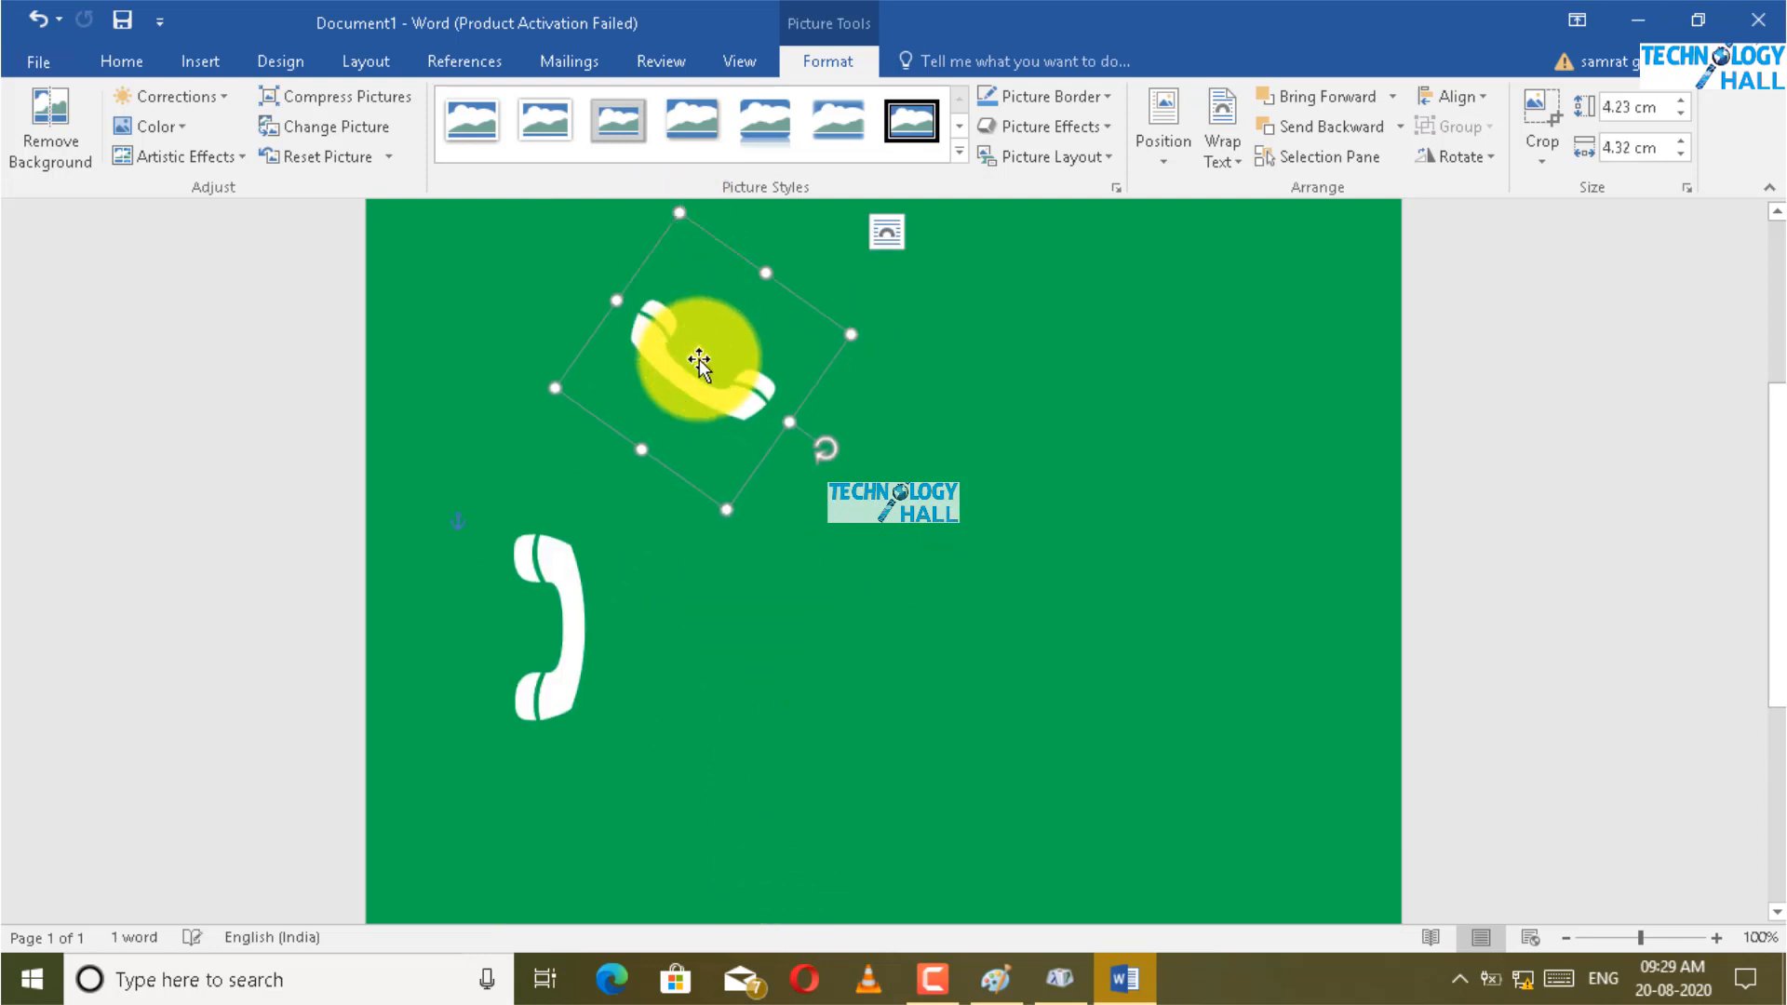
Step: Enlarge the rotated handset picture to about 5.52 by 5.63 cm, place it mid-page and deselect it
drag(698, 359, 924, 467)
drag(902, 329, 890, 233)
drag(923, 473, 907, 531)
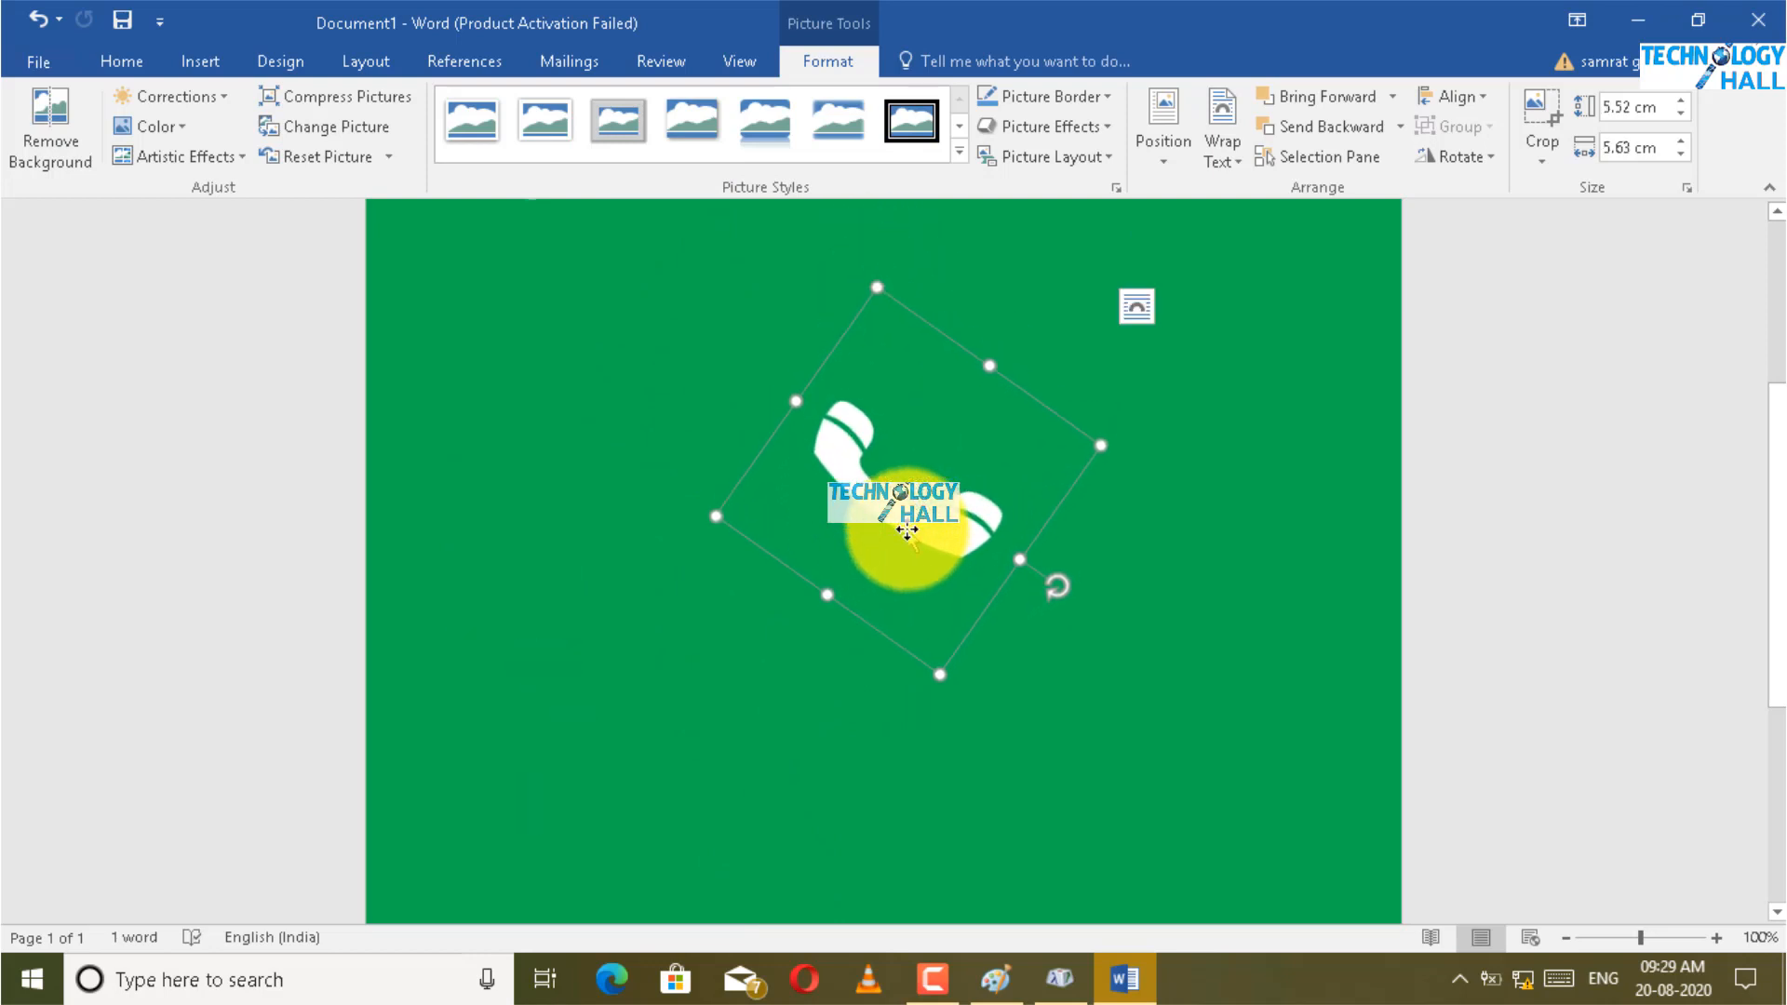
click(1175, 519)
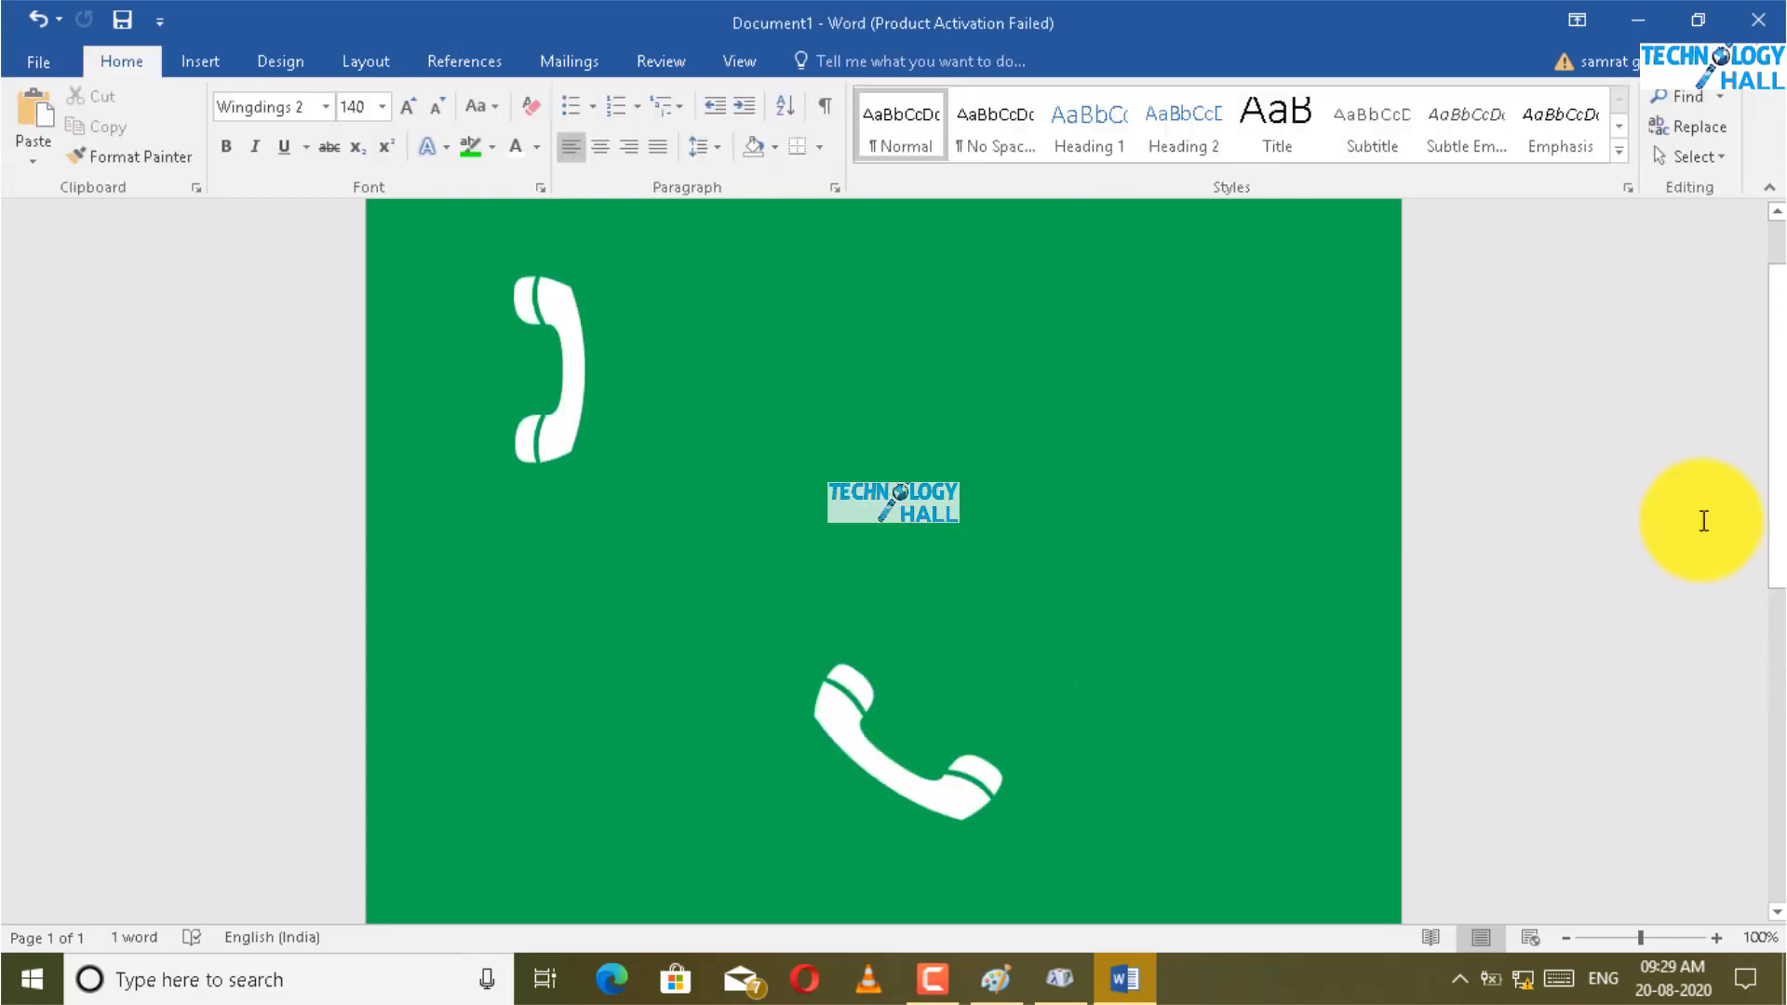
Step: Switch to Paint, paste the screenshot of the Word page with the tilted handset and place it beside the callout shapes
drag(1778, 498, 1773, 618)
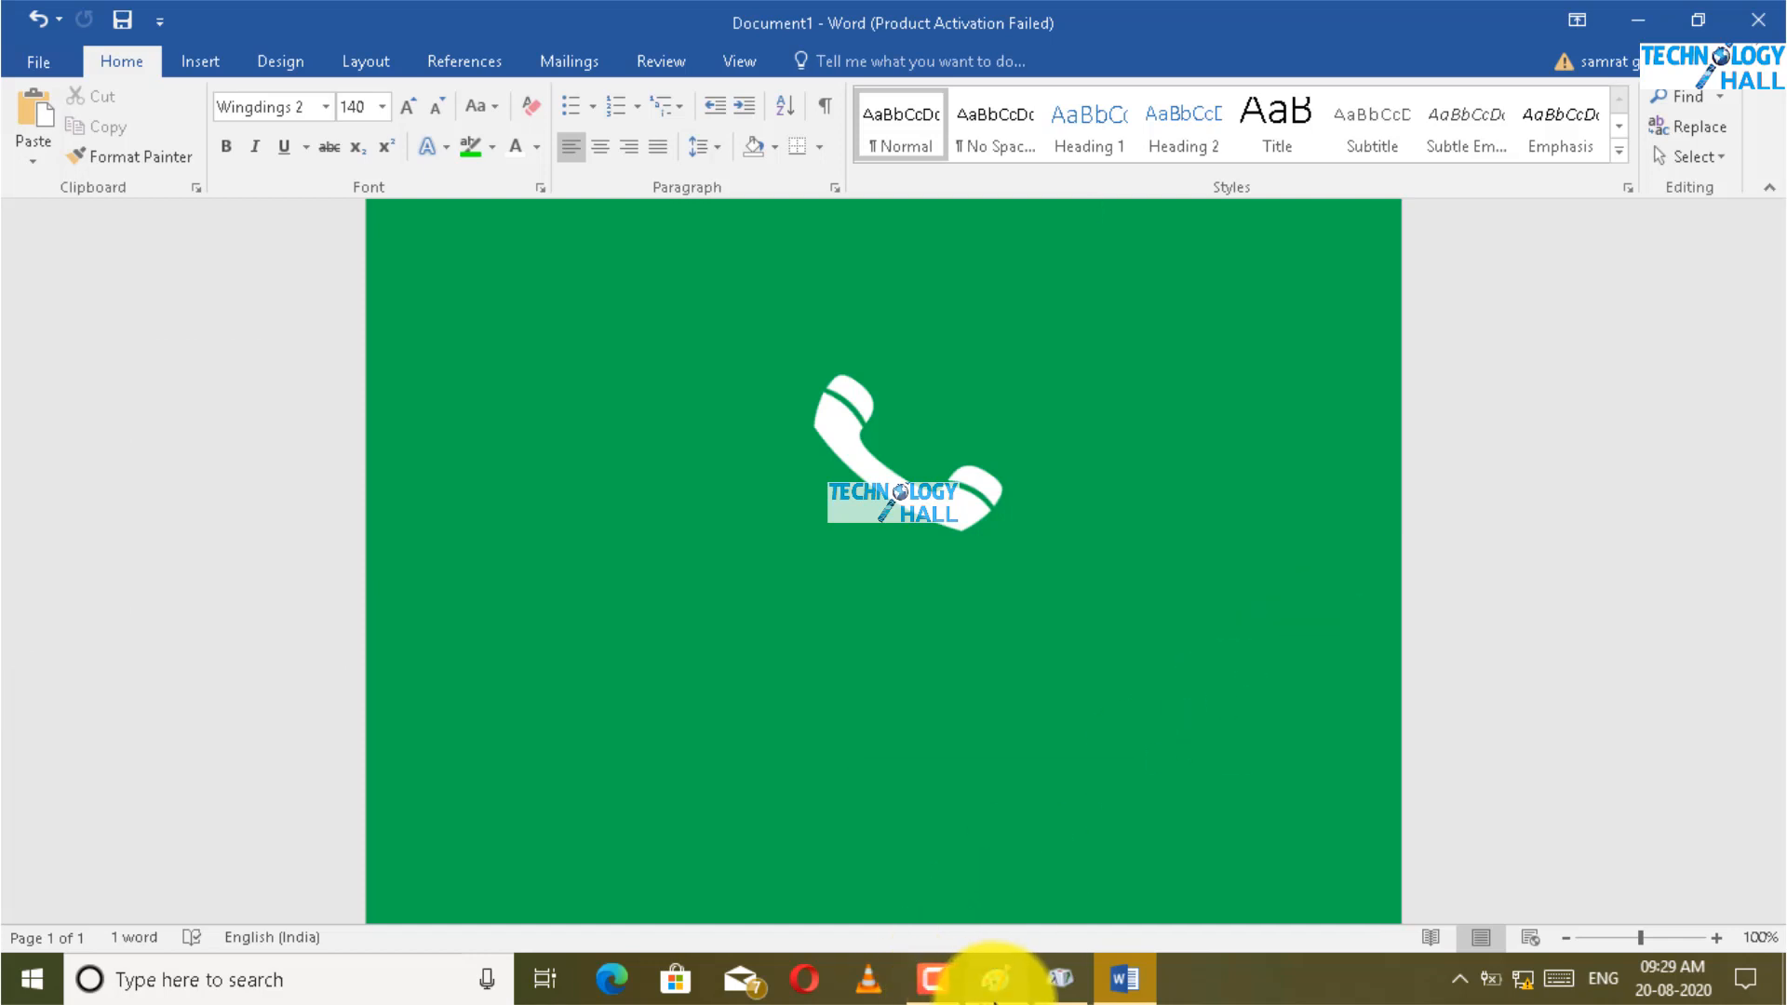
mouse_move(995, 997)
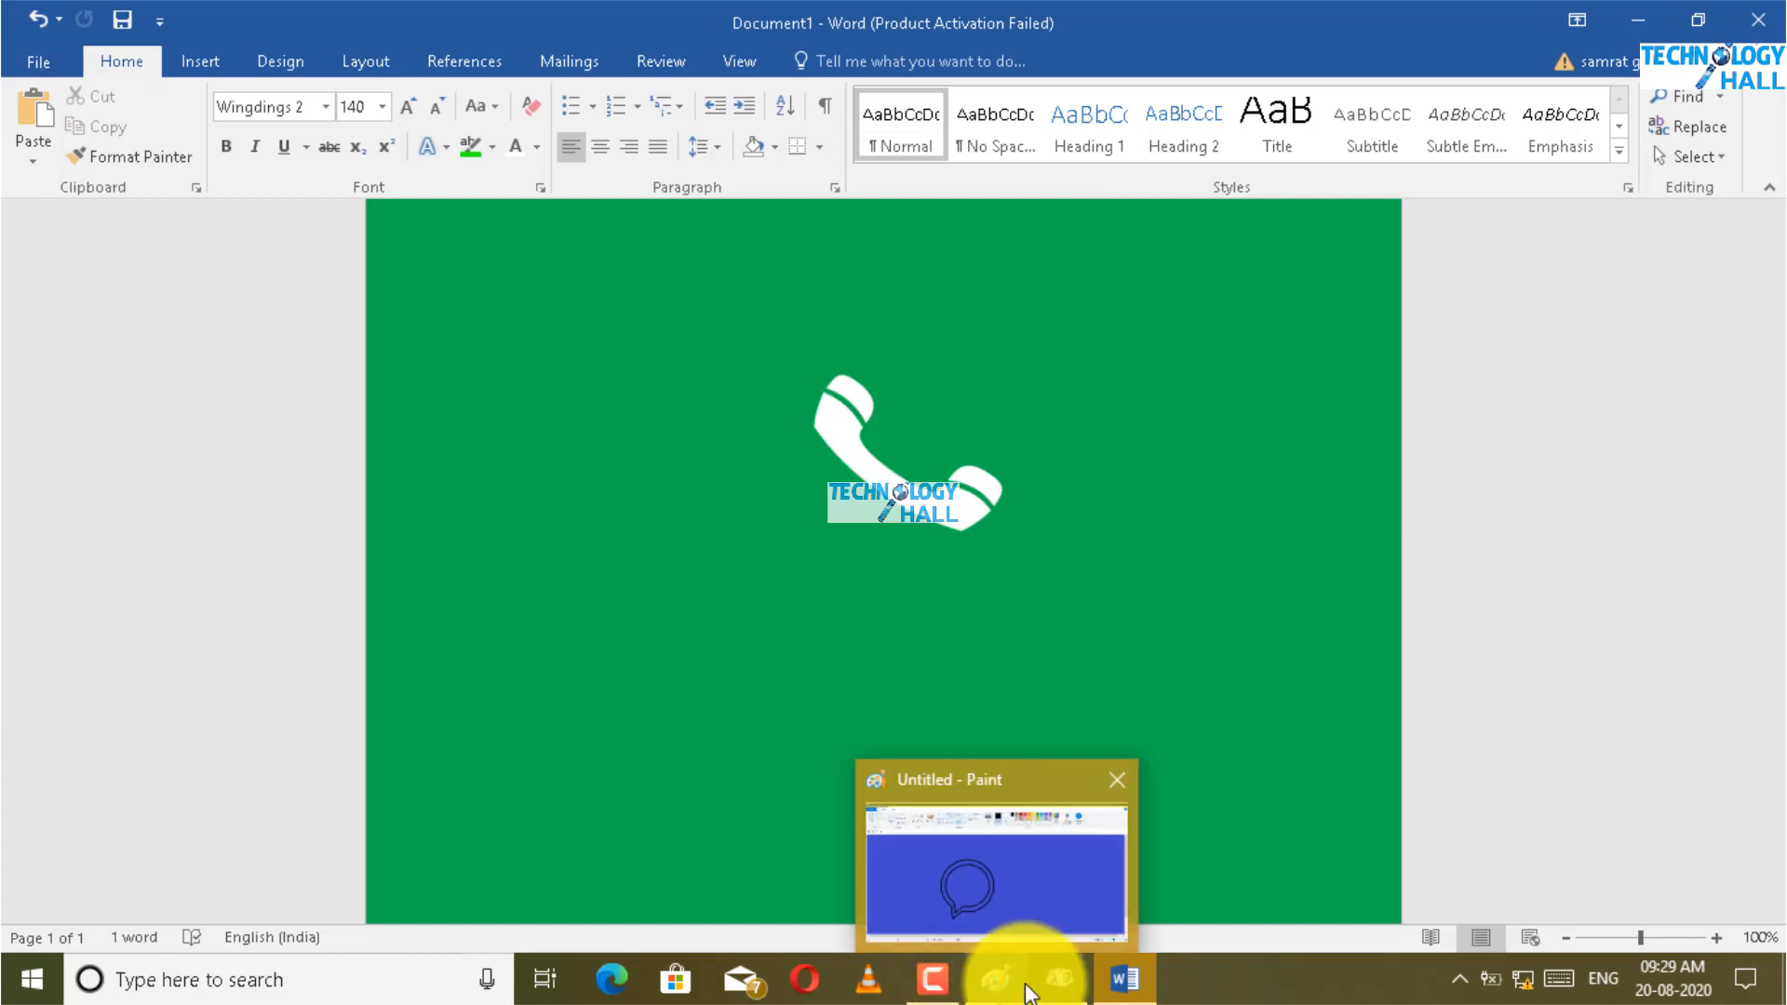
click(1014, 978)
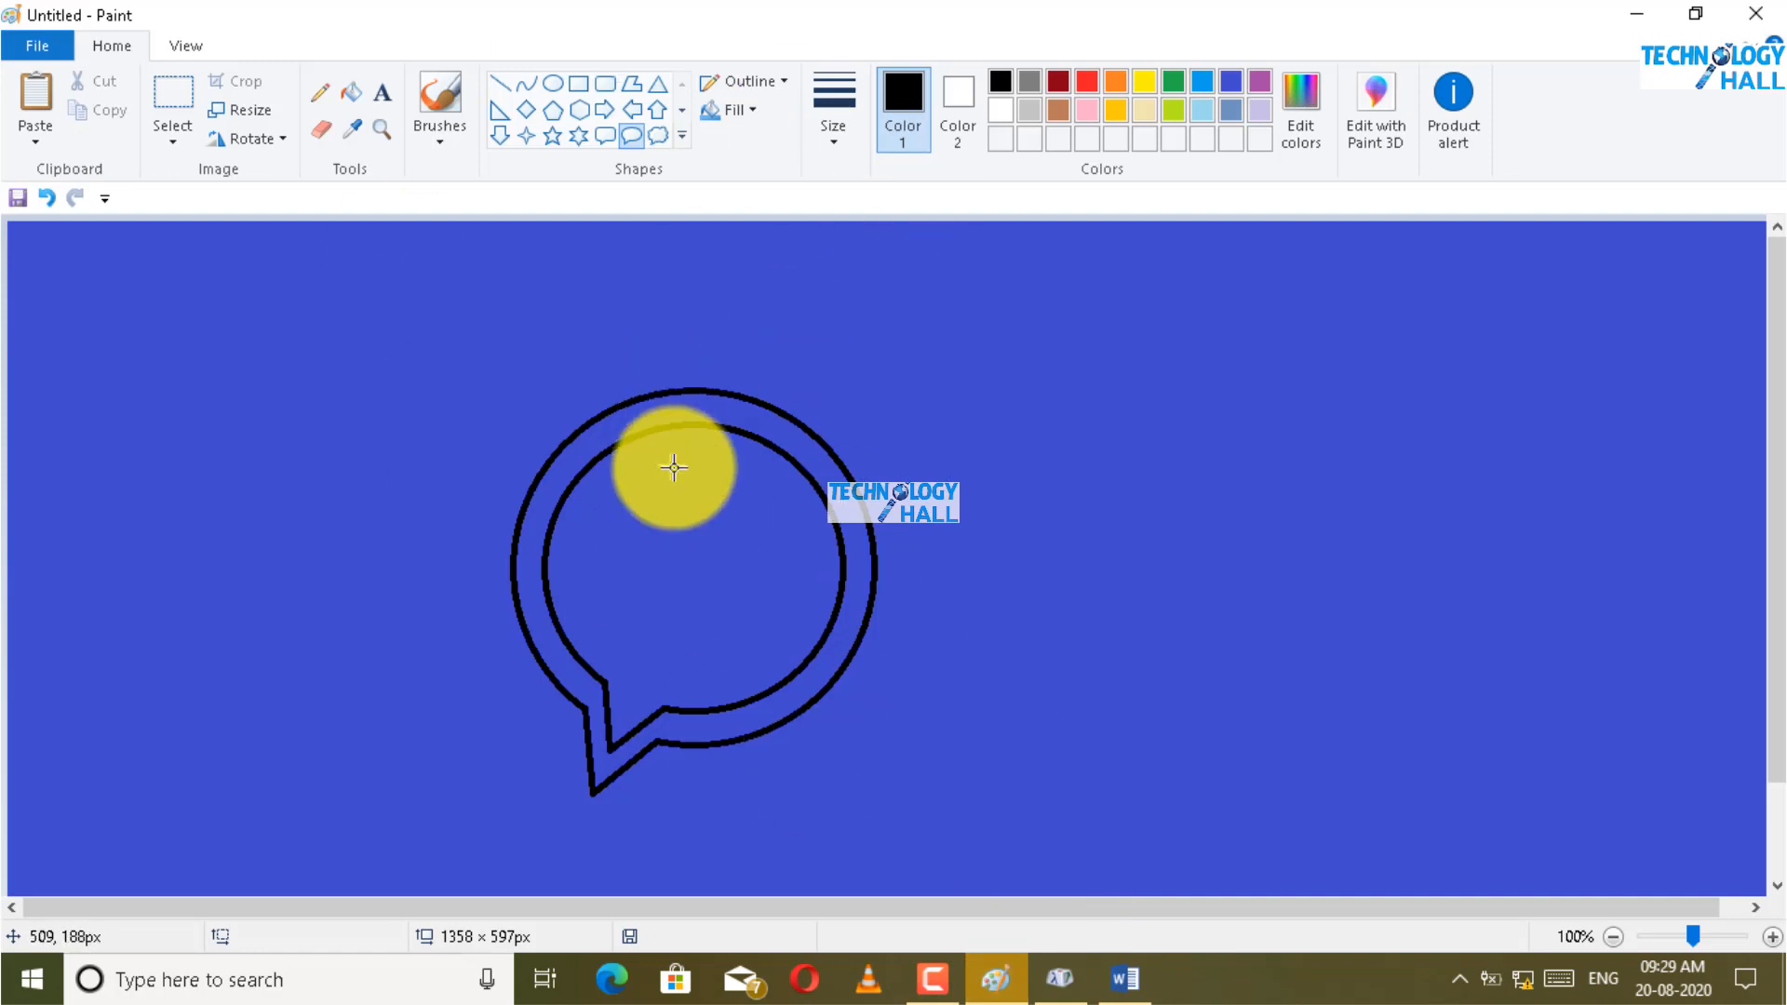
key(ctrl+v)
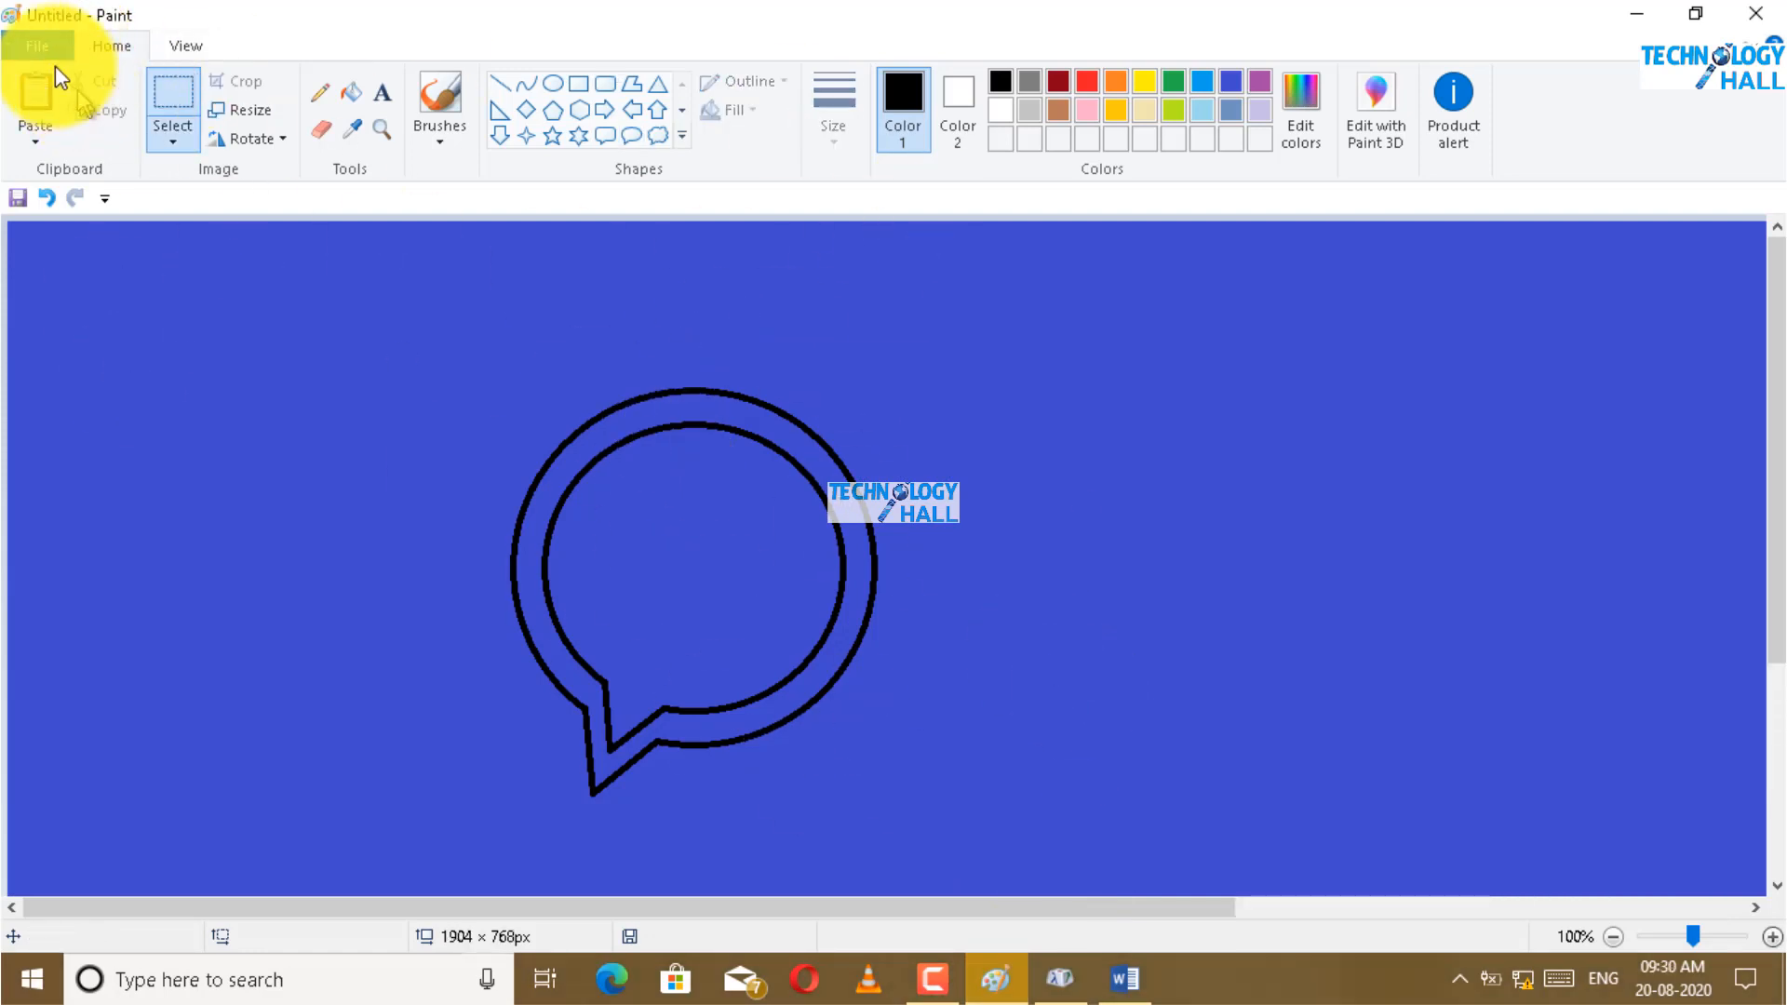
click(36, 103)
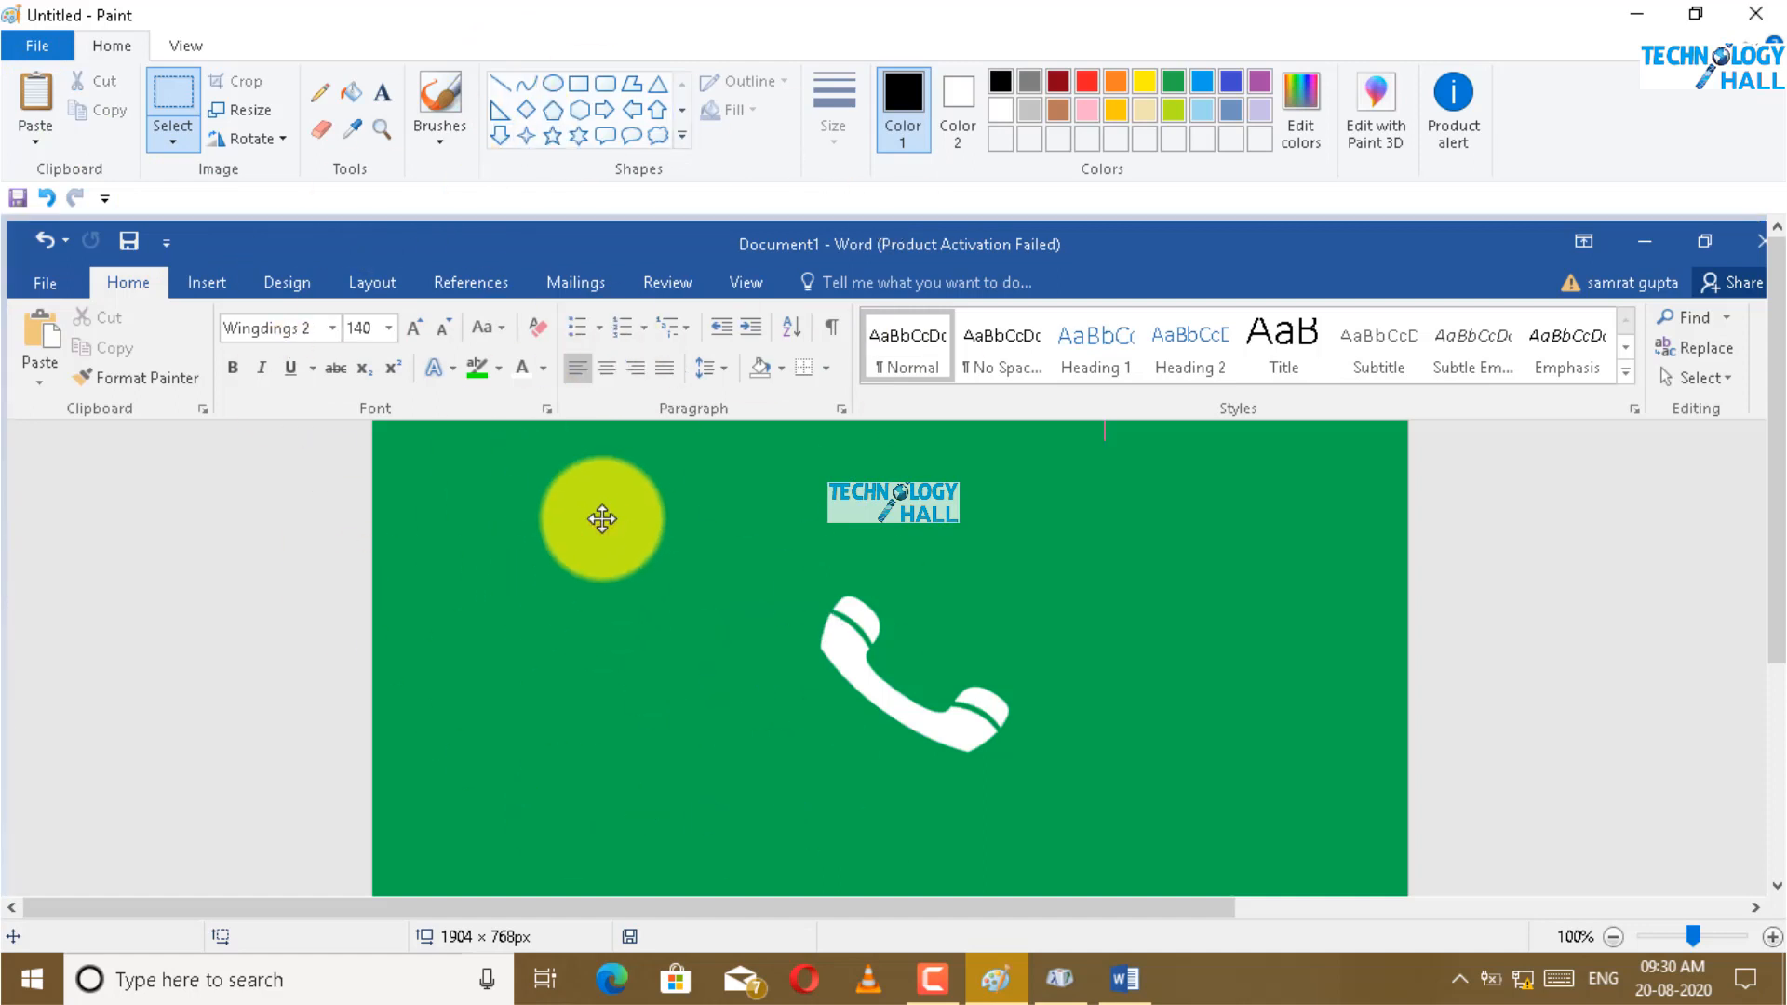
mouse_move(603, 519)
mouse_down()
mouse_move(1021, 554)
mouse_move(1025, 509)
mouse_move(1214, 515)
mouse_up()
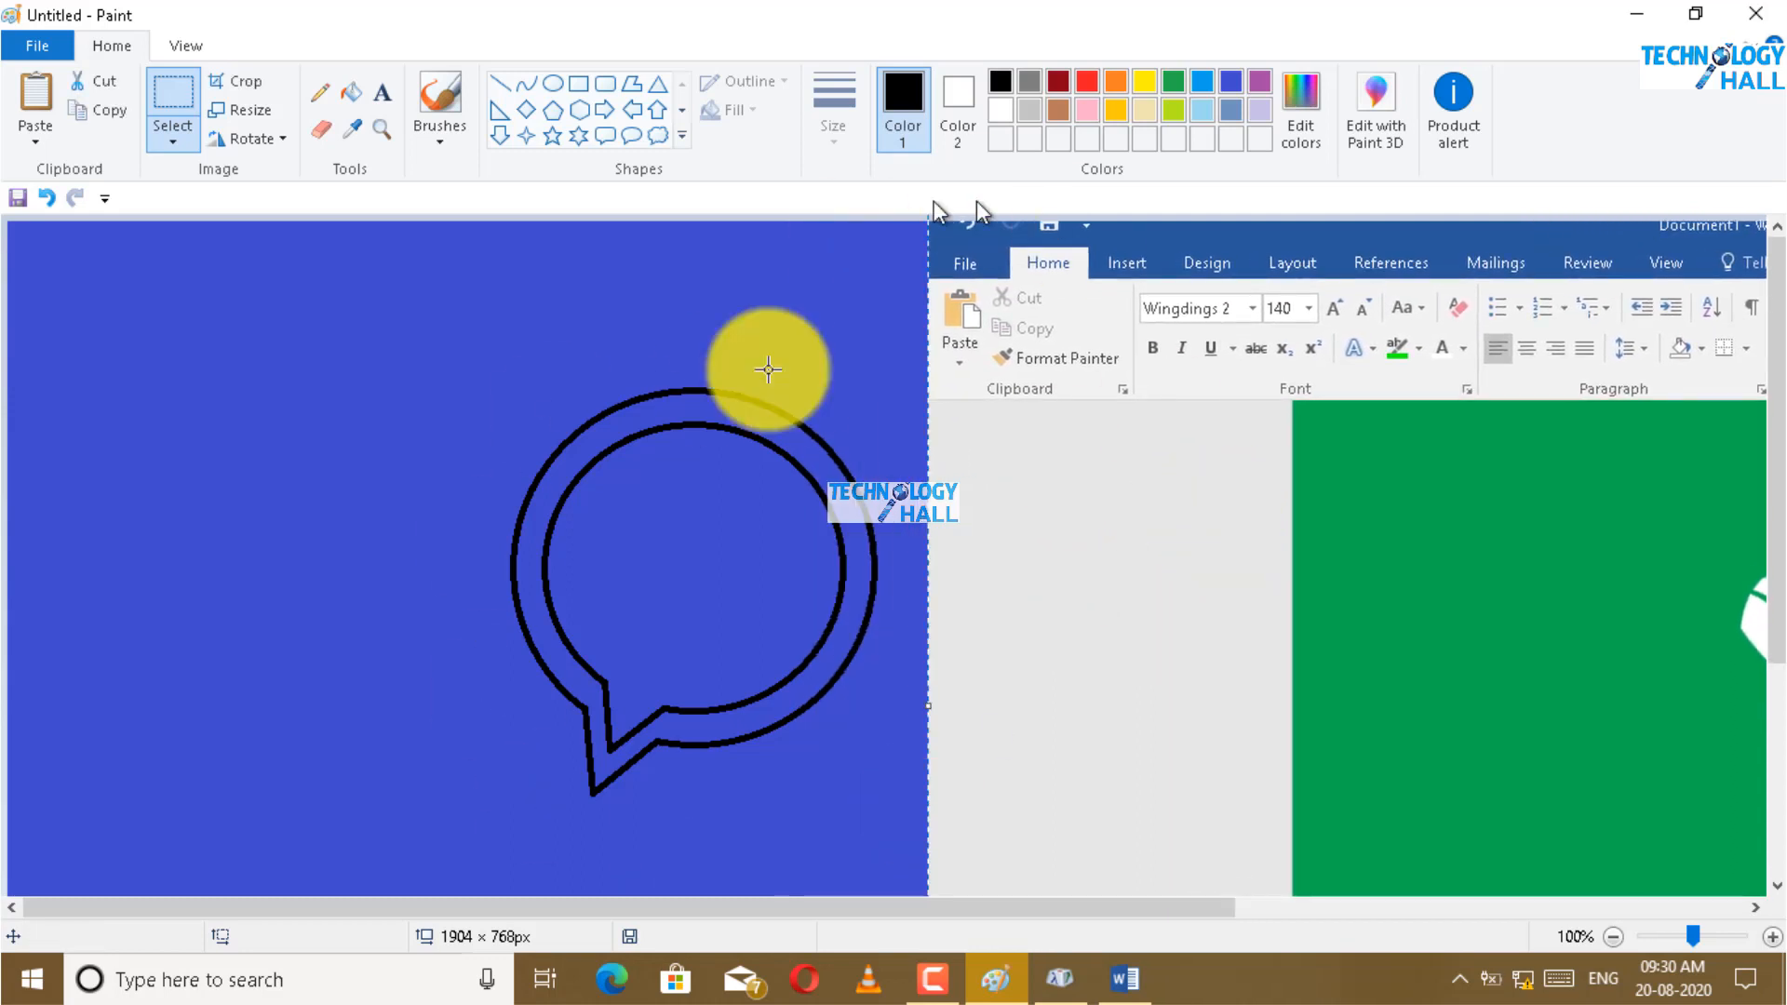
right_click(420, 412)
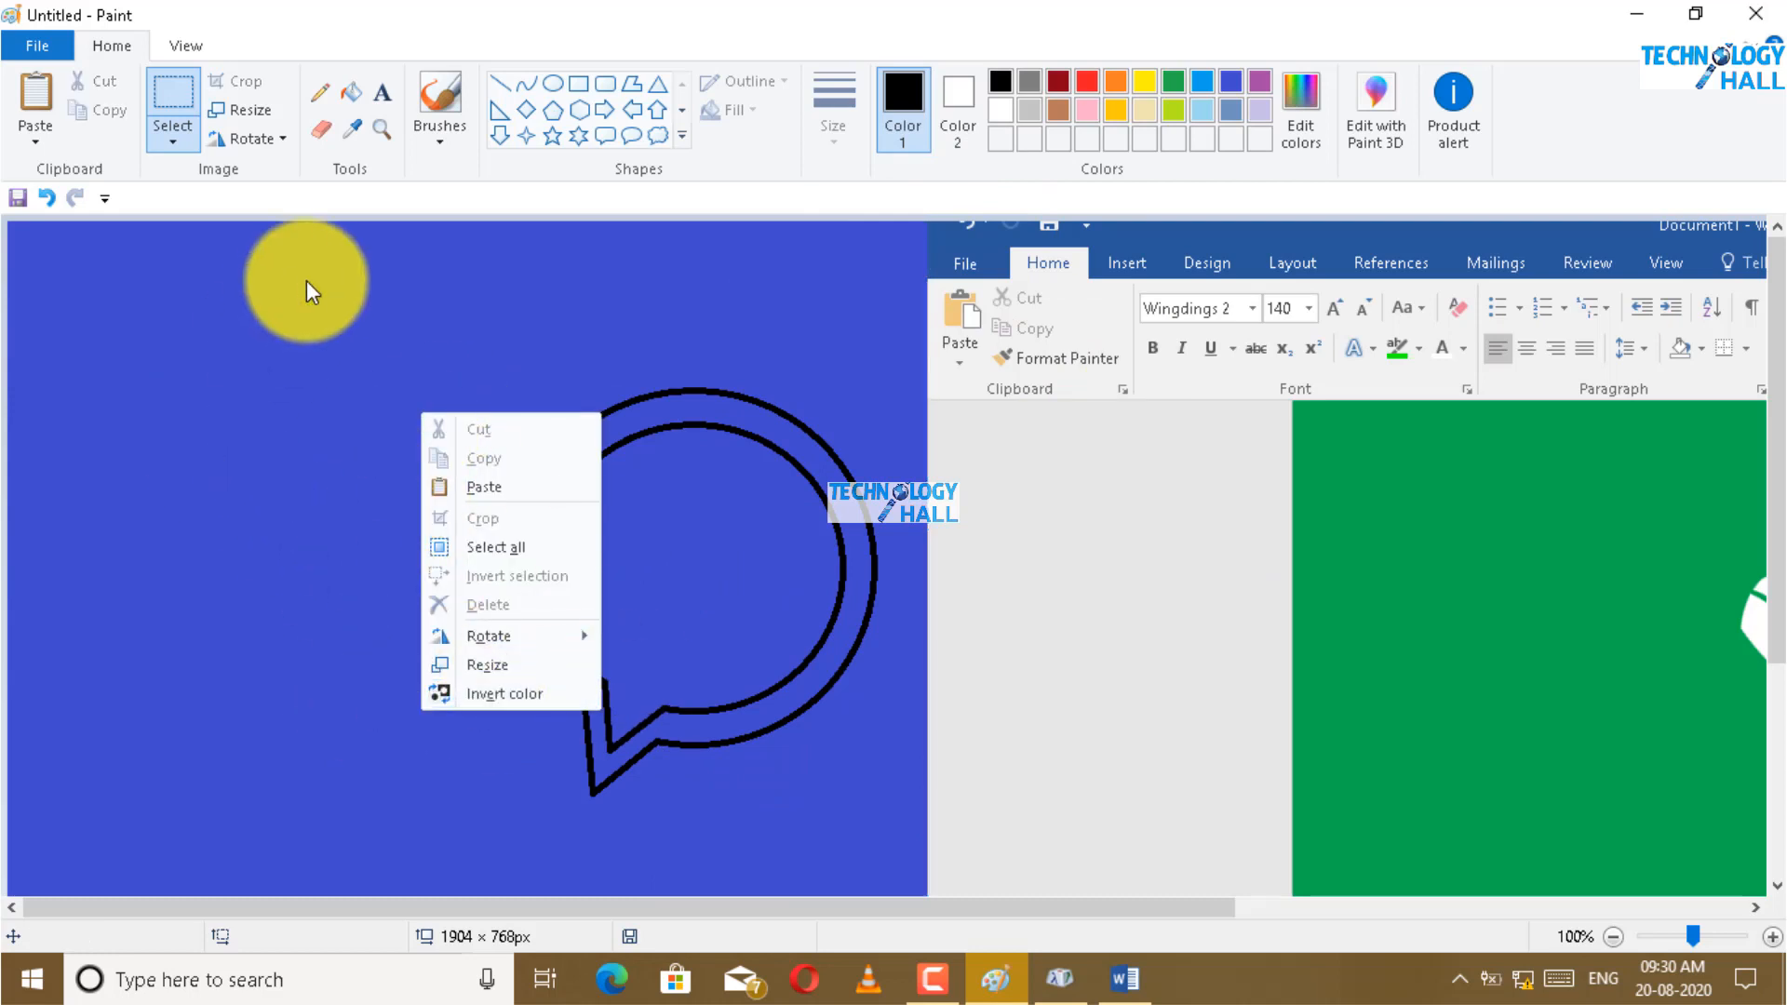
click(305, 281)
mouse_move(1107, 968)
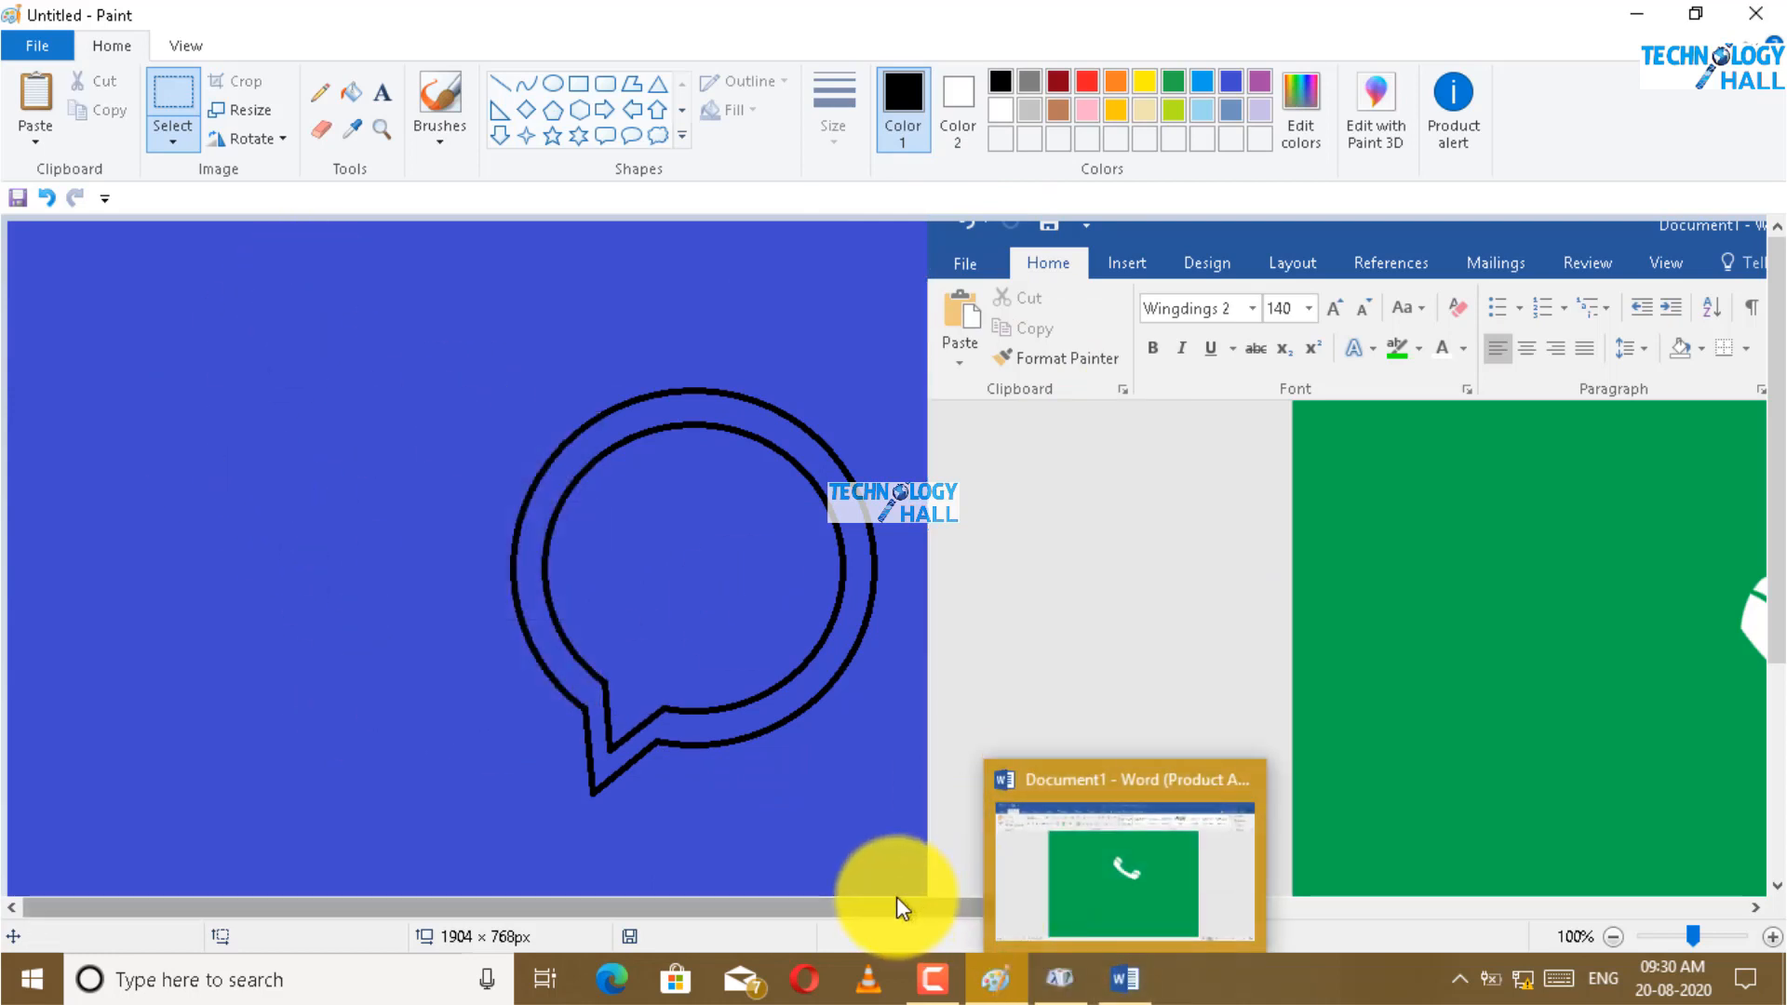
Step: Select the white handset with its green surround, about 160 by 140 px, and move it into the centre of the inner callout
drag(898, 906, 1189, 903)
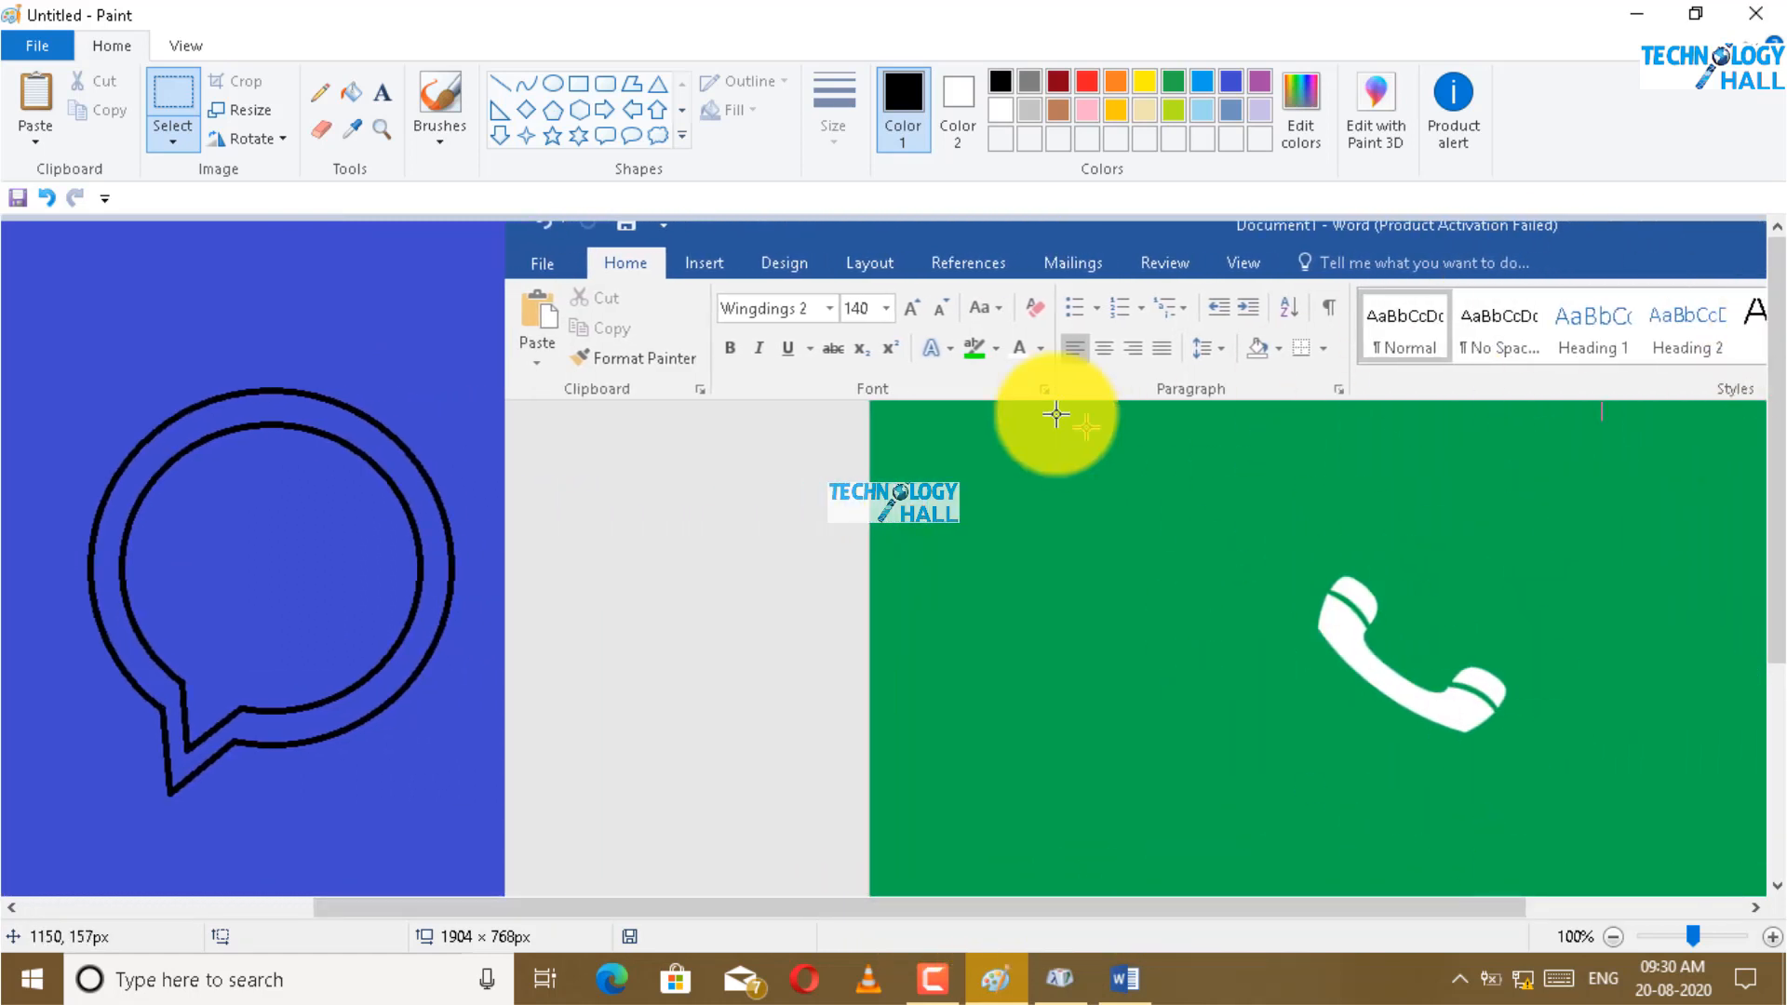
click(177, 102)
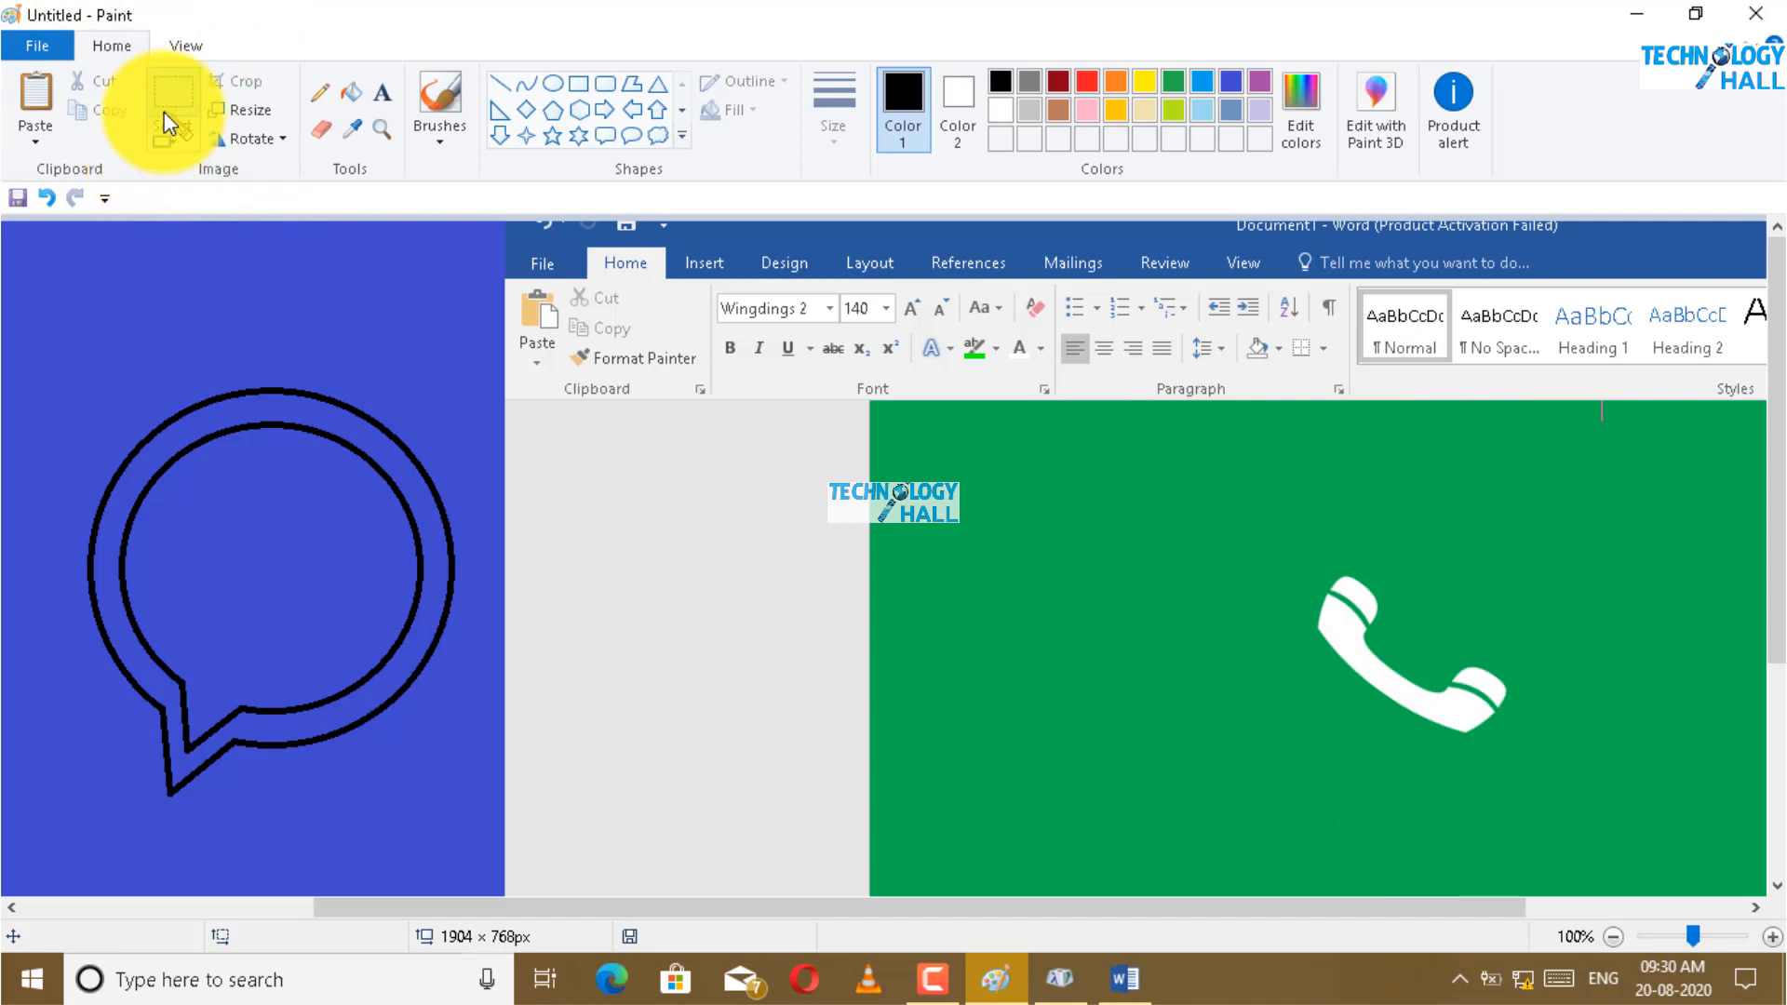
drag(121, 39, 217, 183)
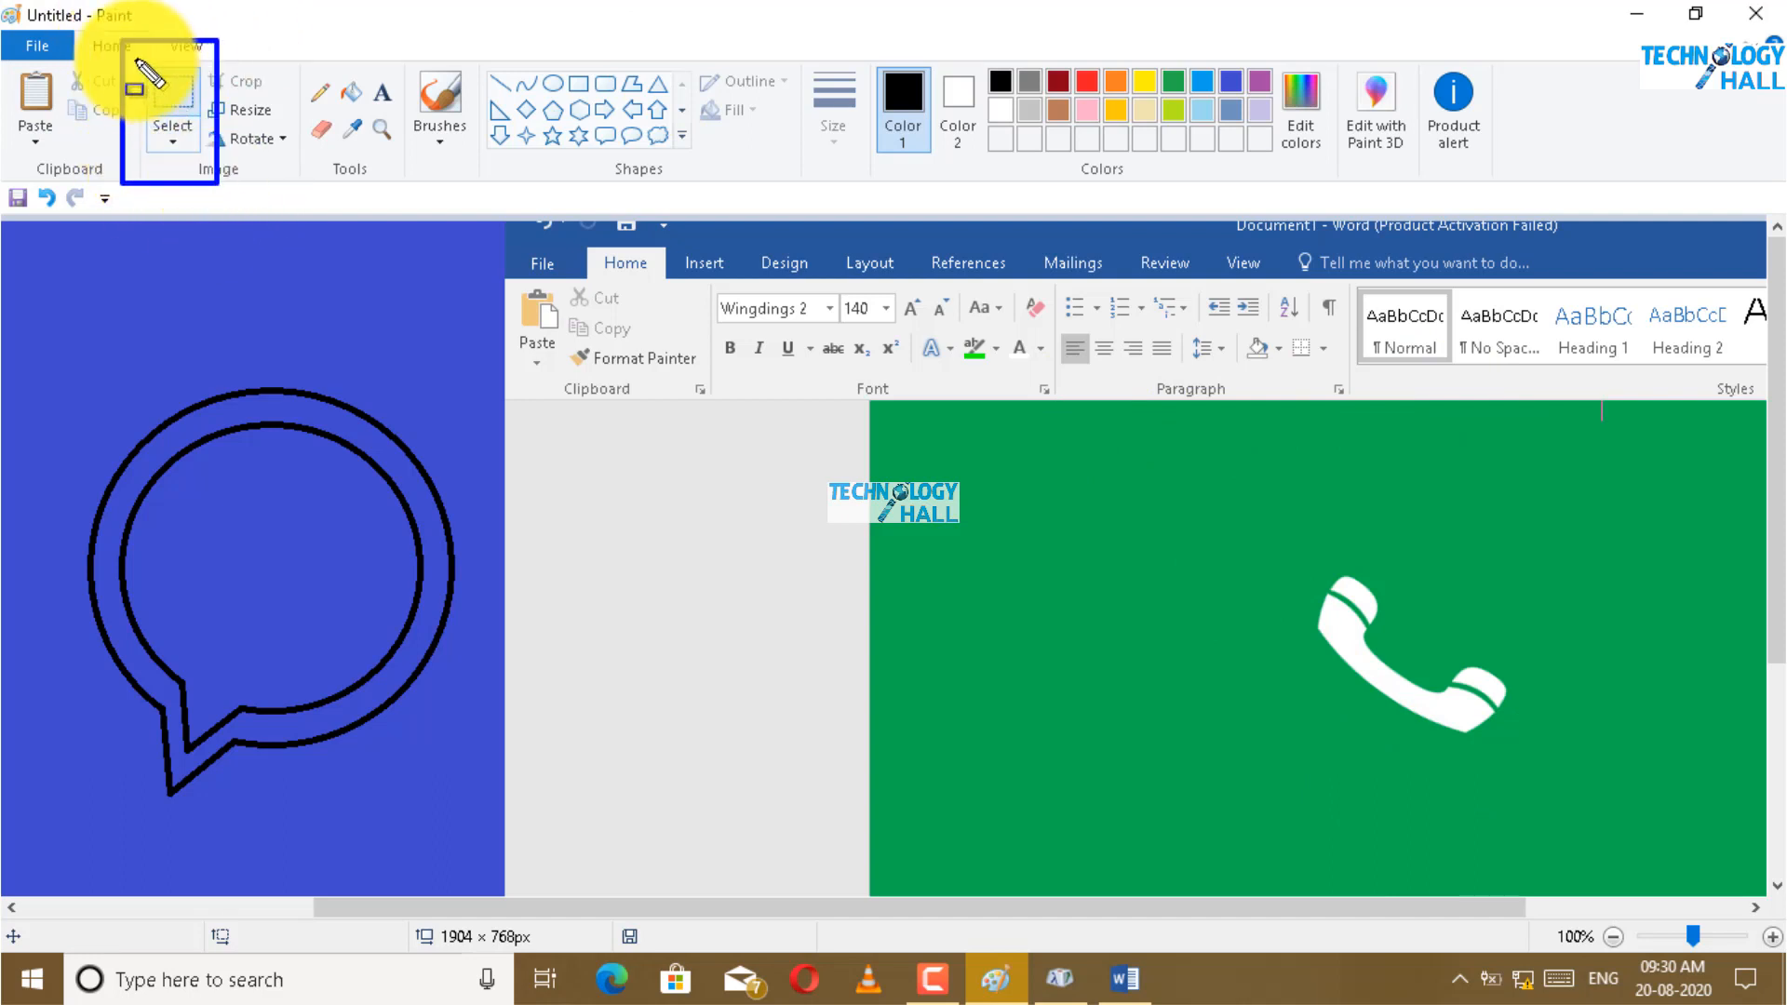
key(Escape)
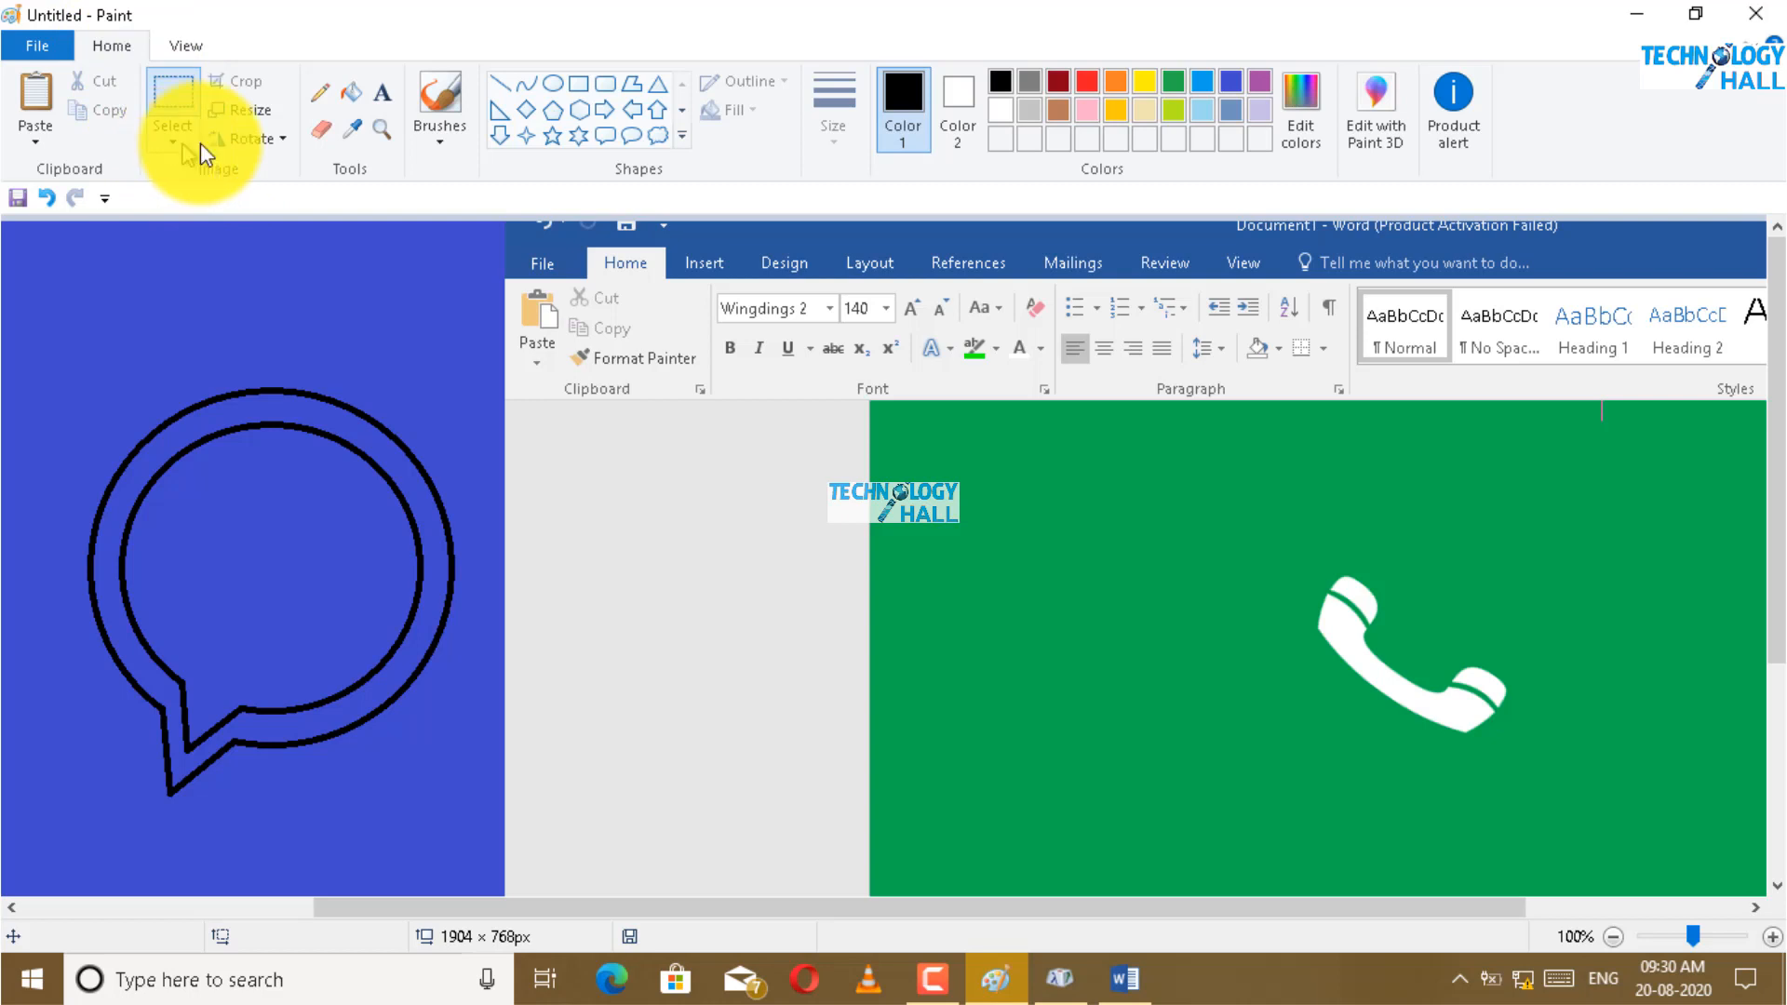
drag(1236, 516, 1513, 743)
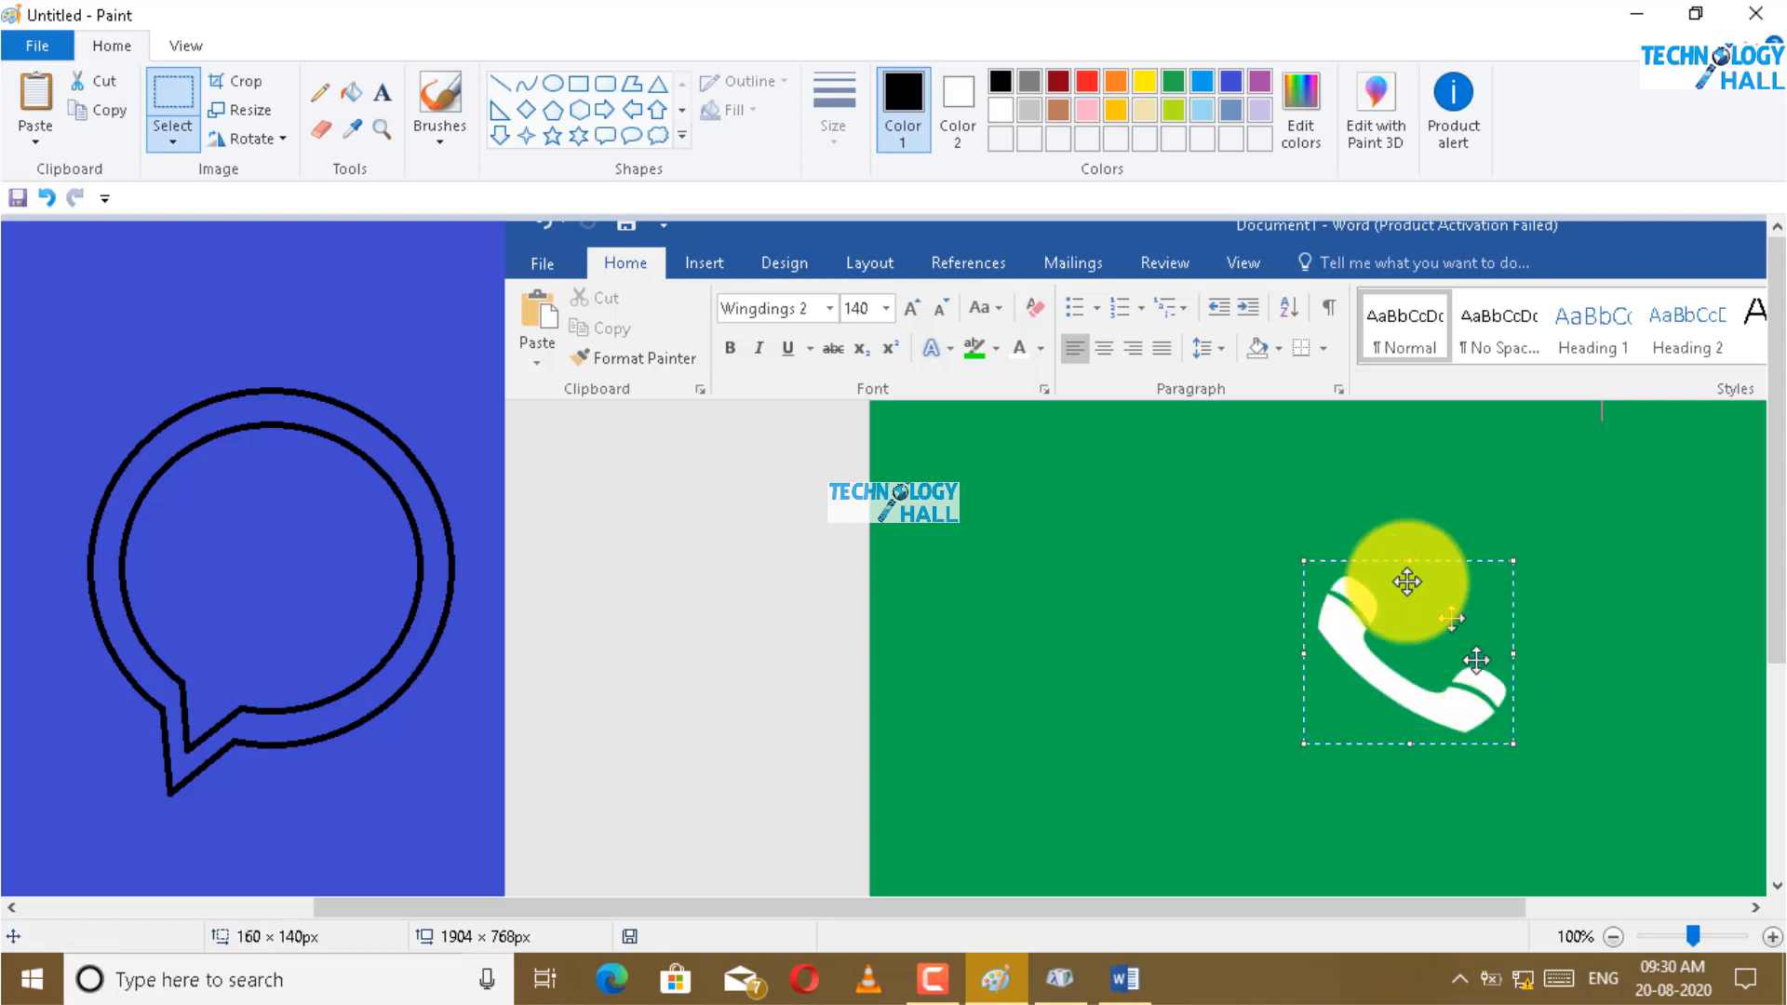
drag(1405, 646, 273, 571)
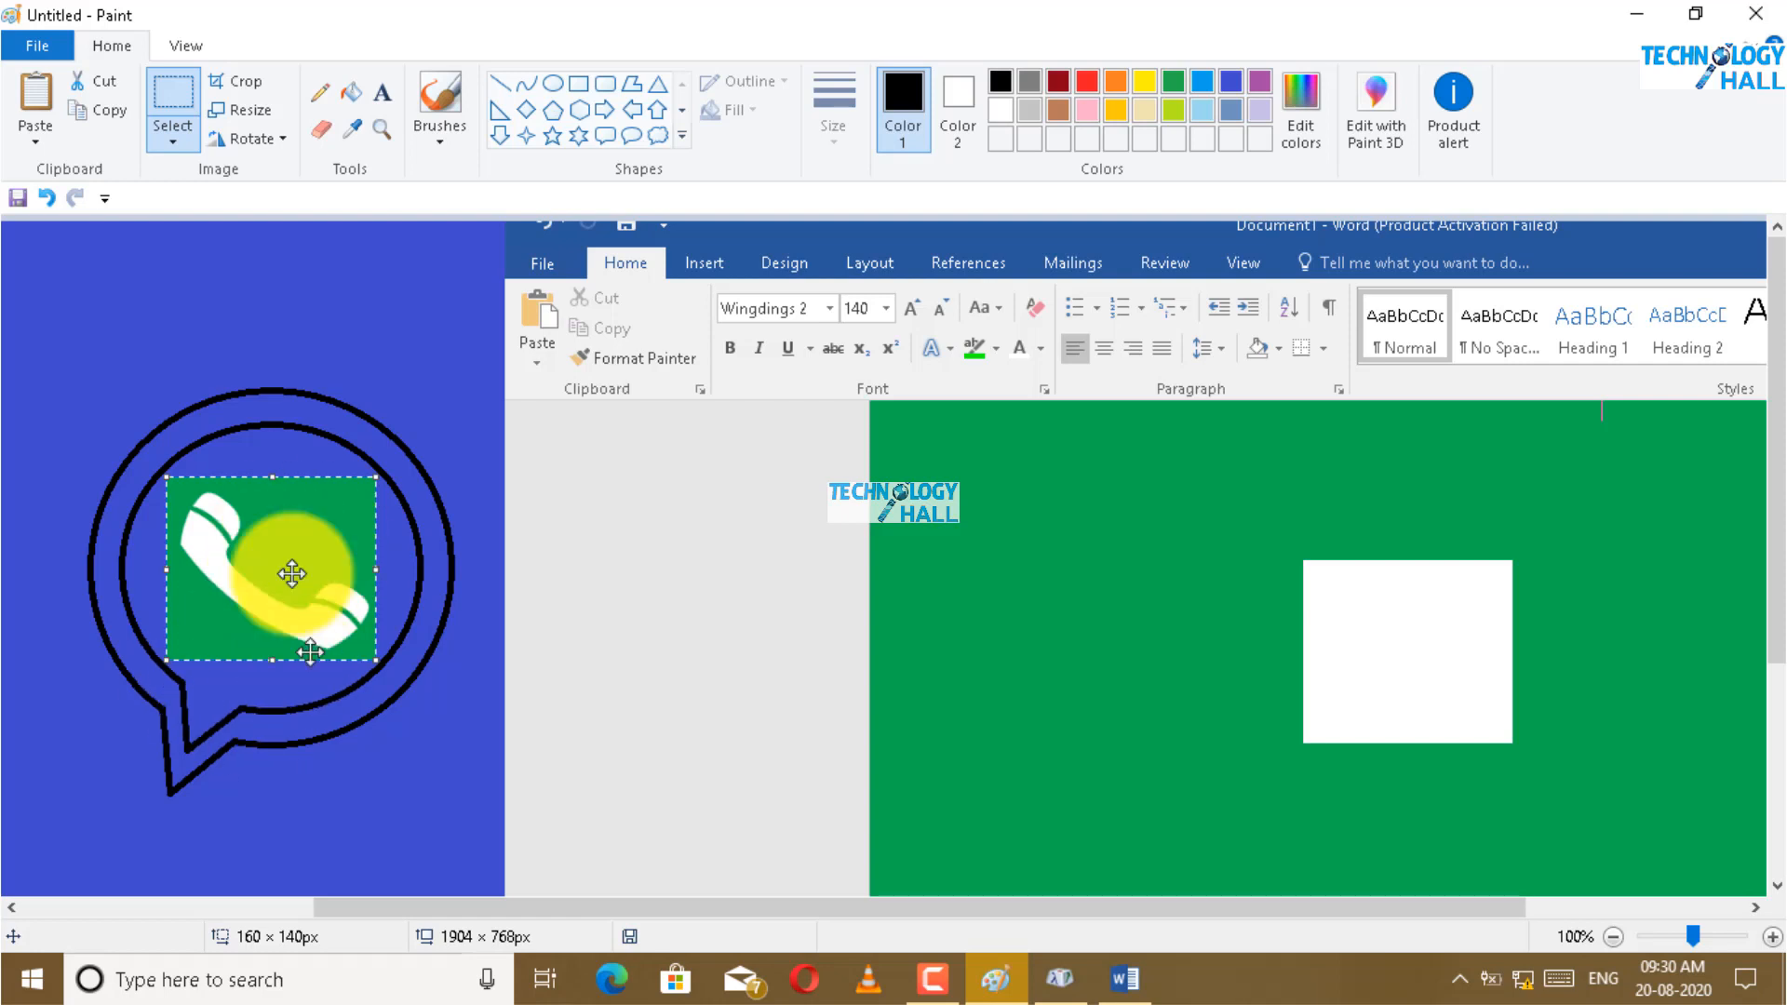
click(1005, 706)
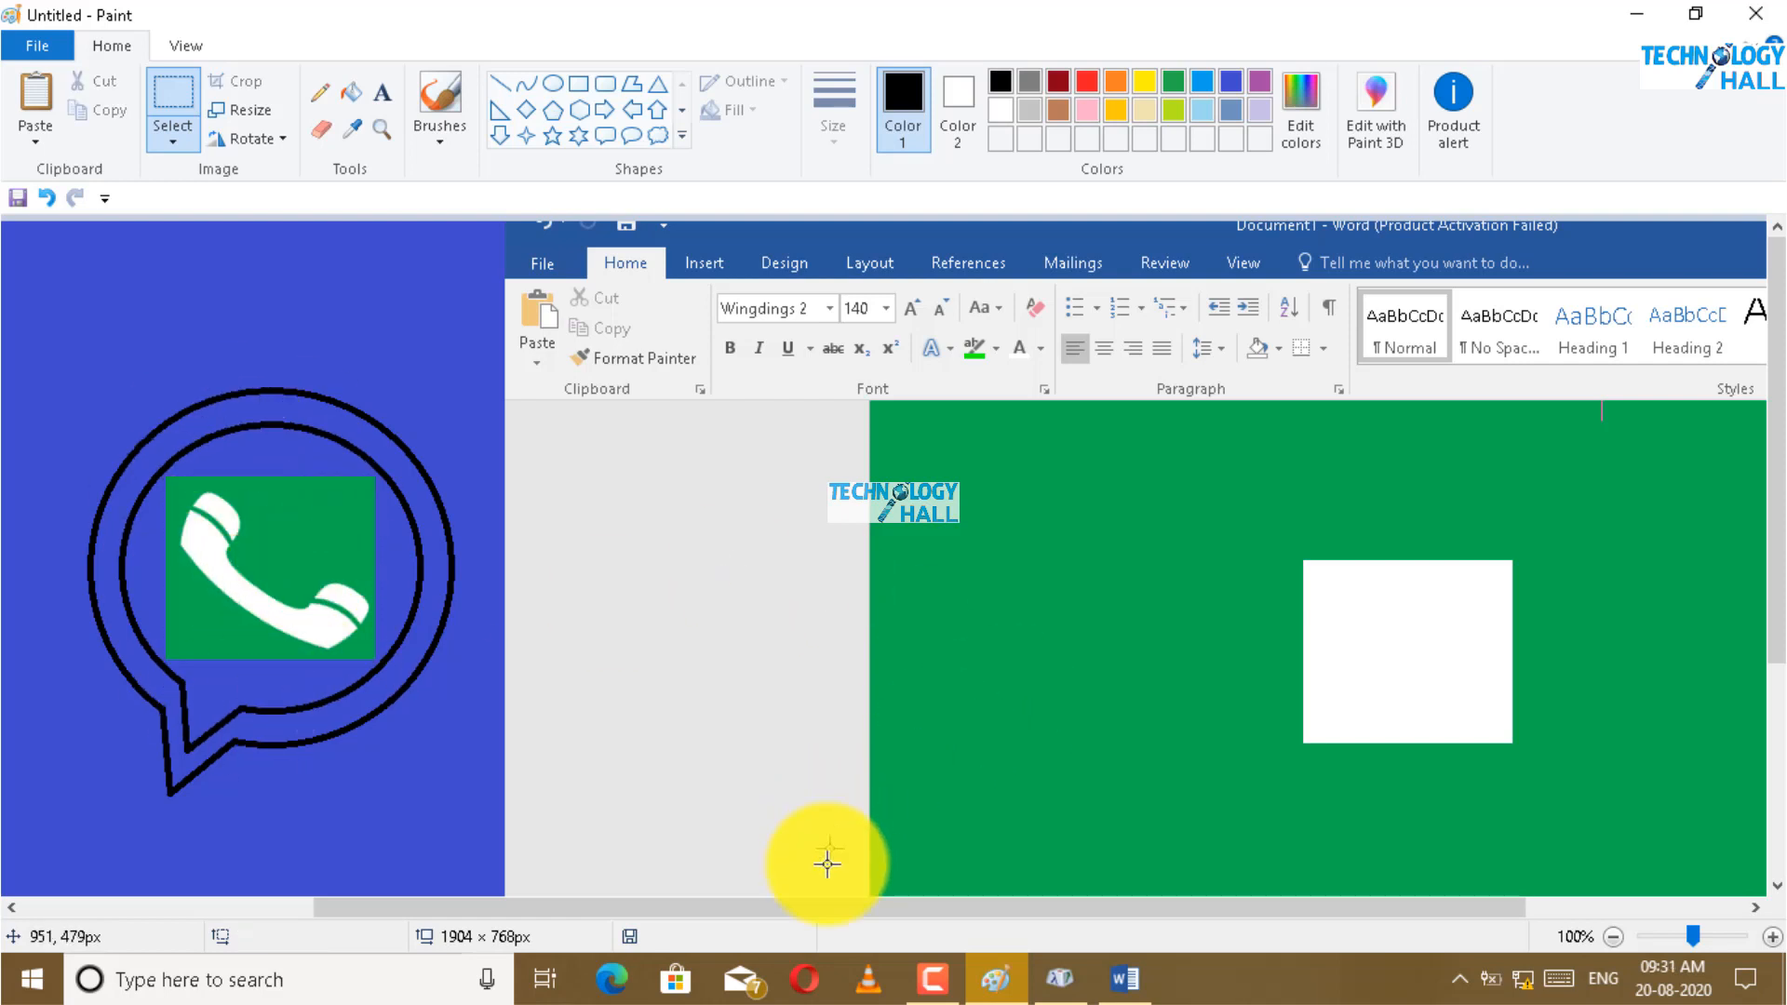
Step: Sample the green around the handset and fill the rest of the inner callout with it
drag(818, 906, 624, 905)
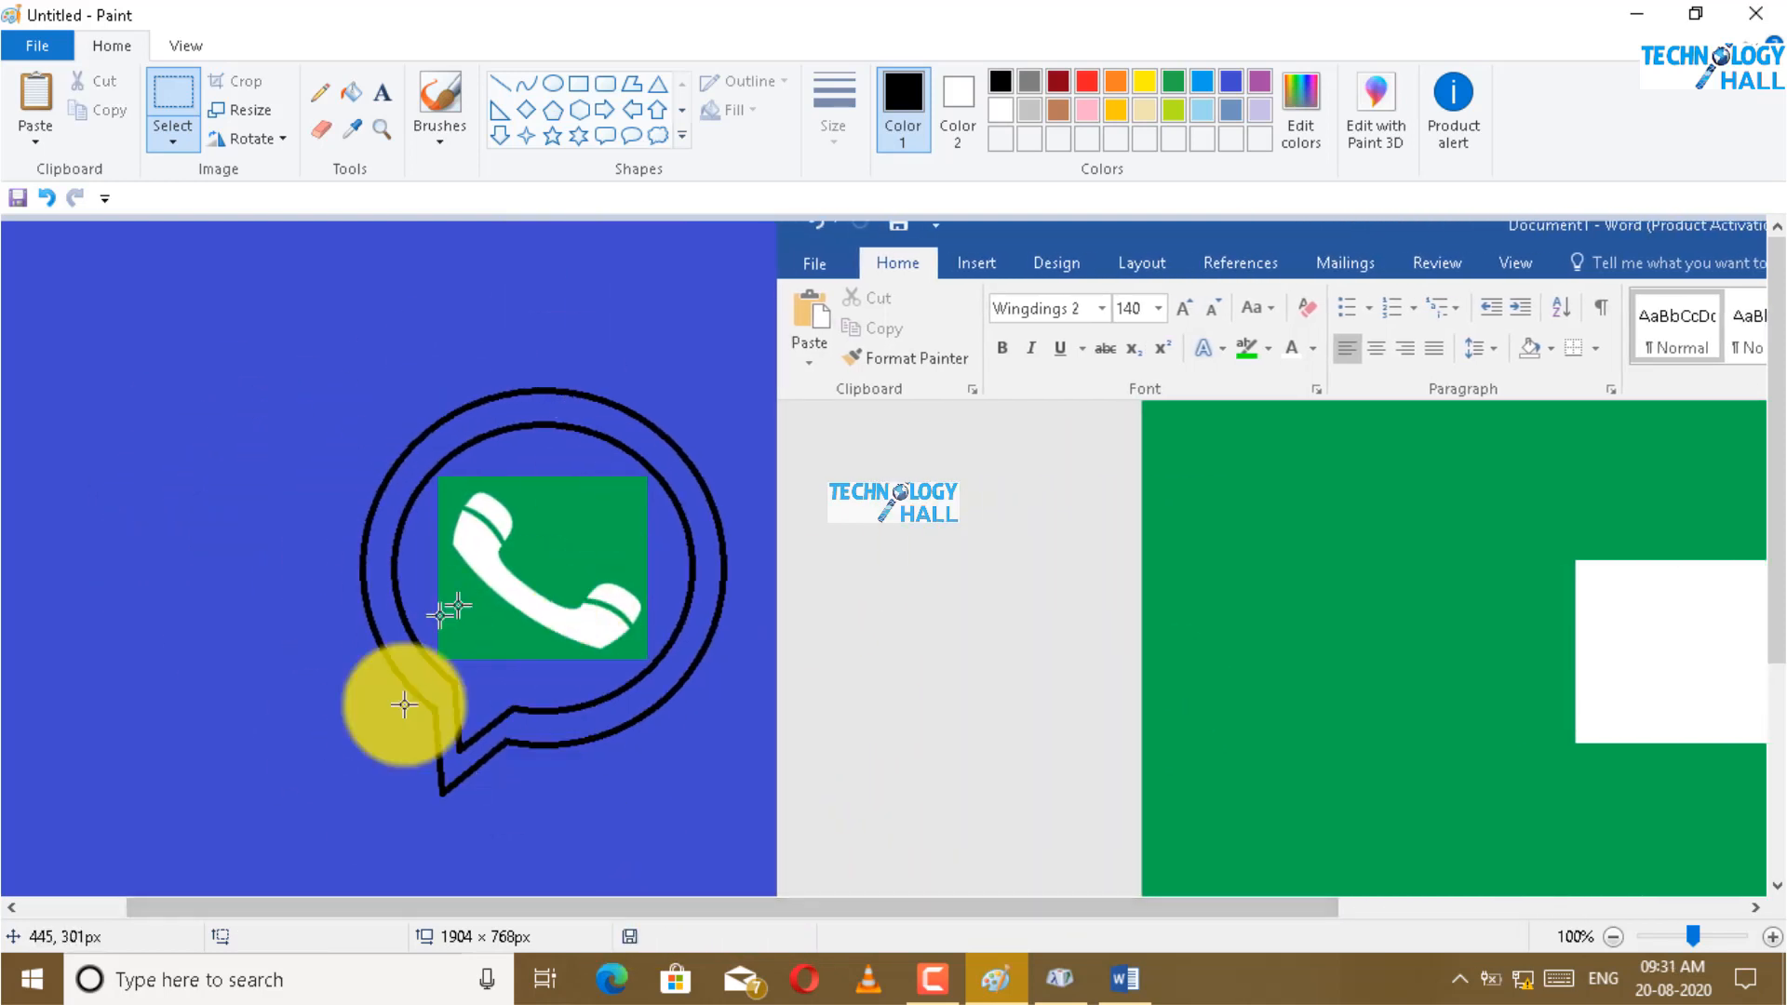
click(367, 130)
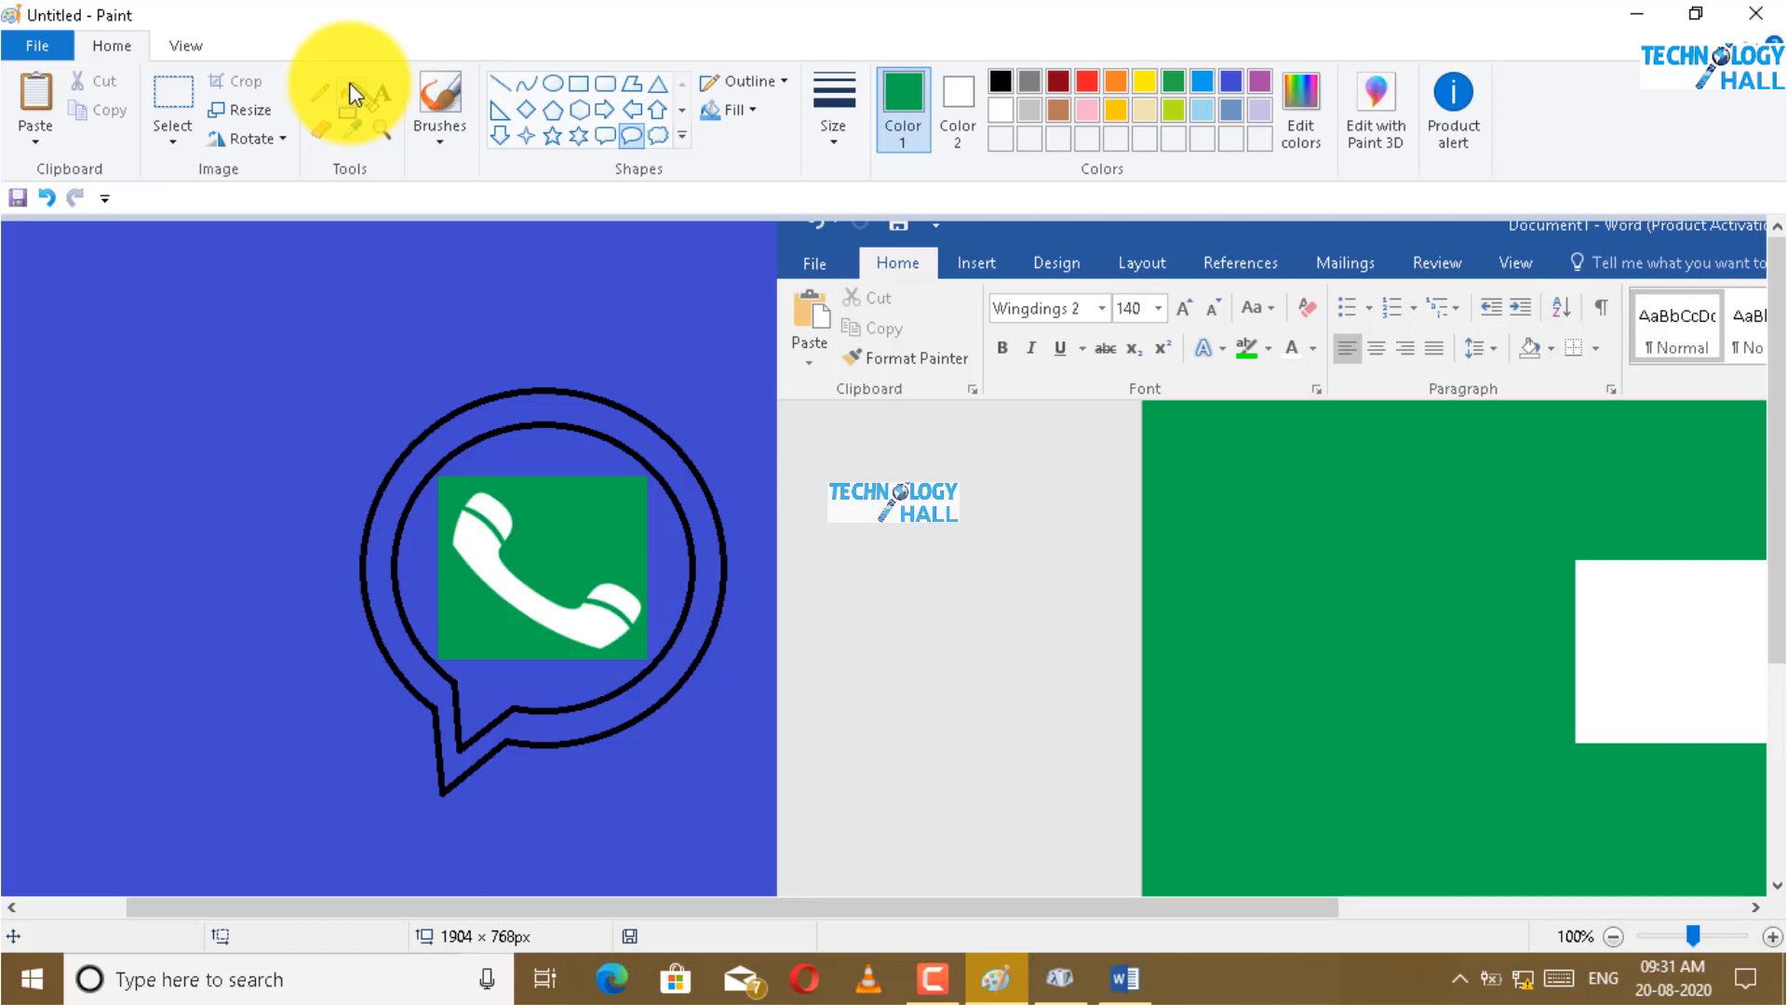
key(ctrl+shift+d)
drag(322, 74, 375, 111)
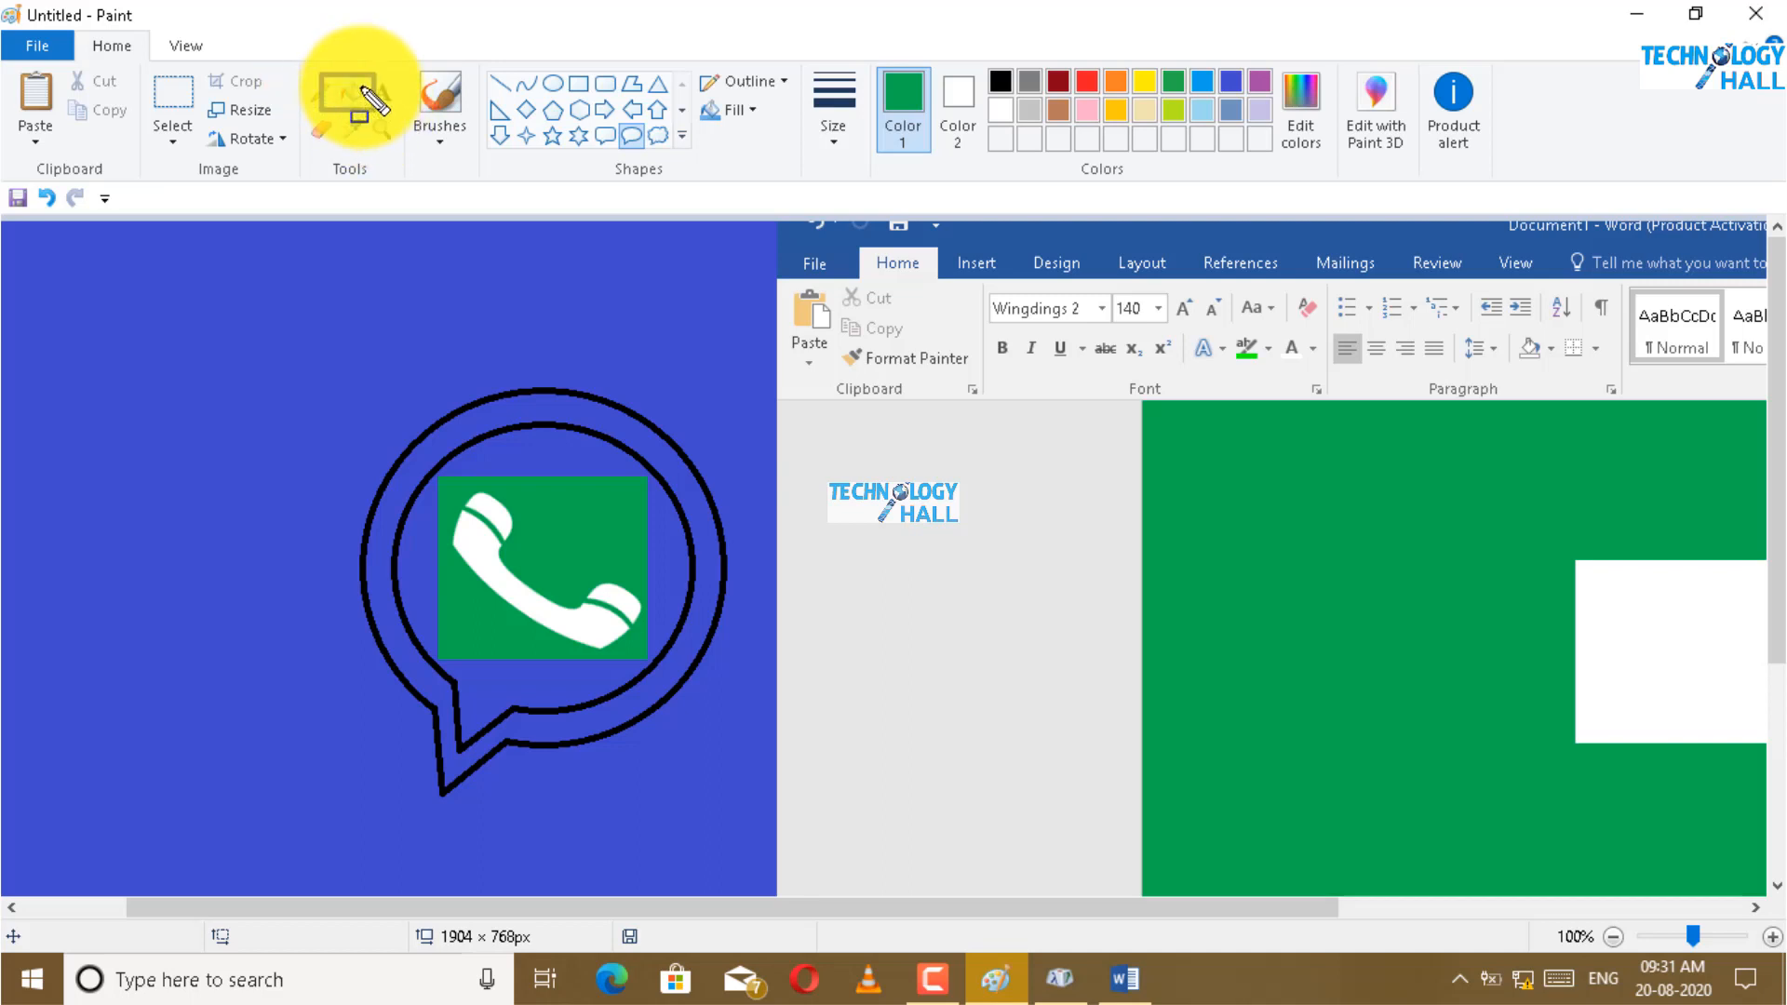
click(361, 87)
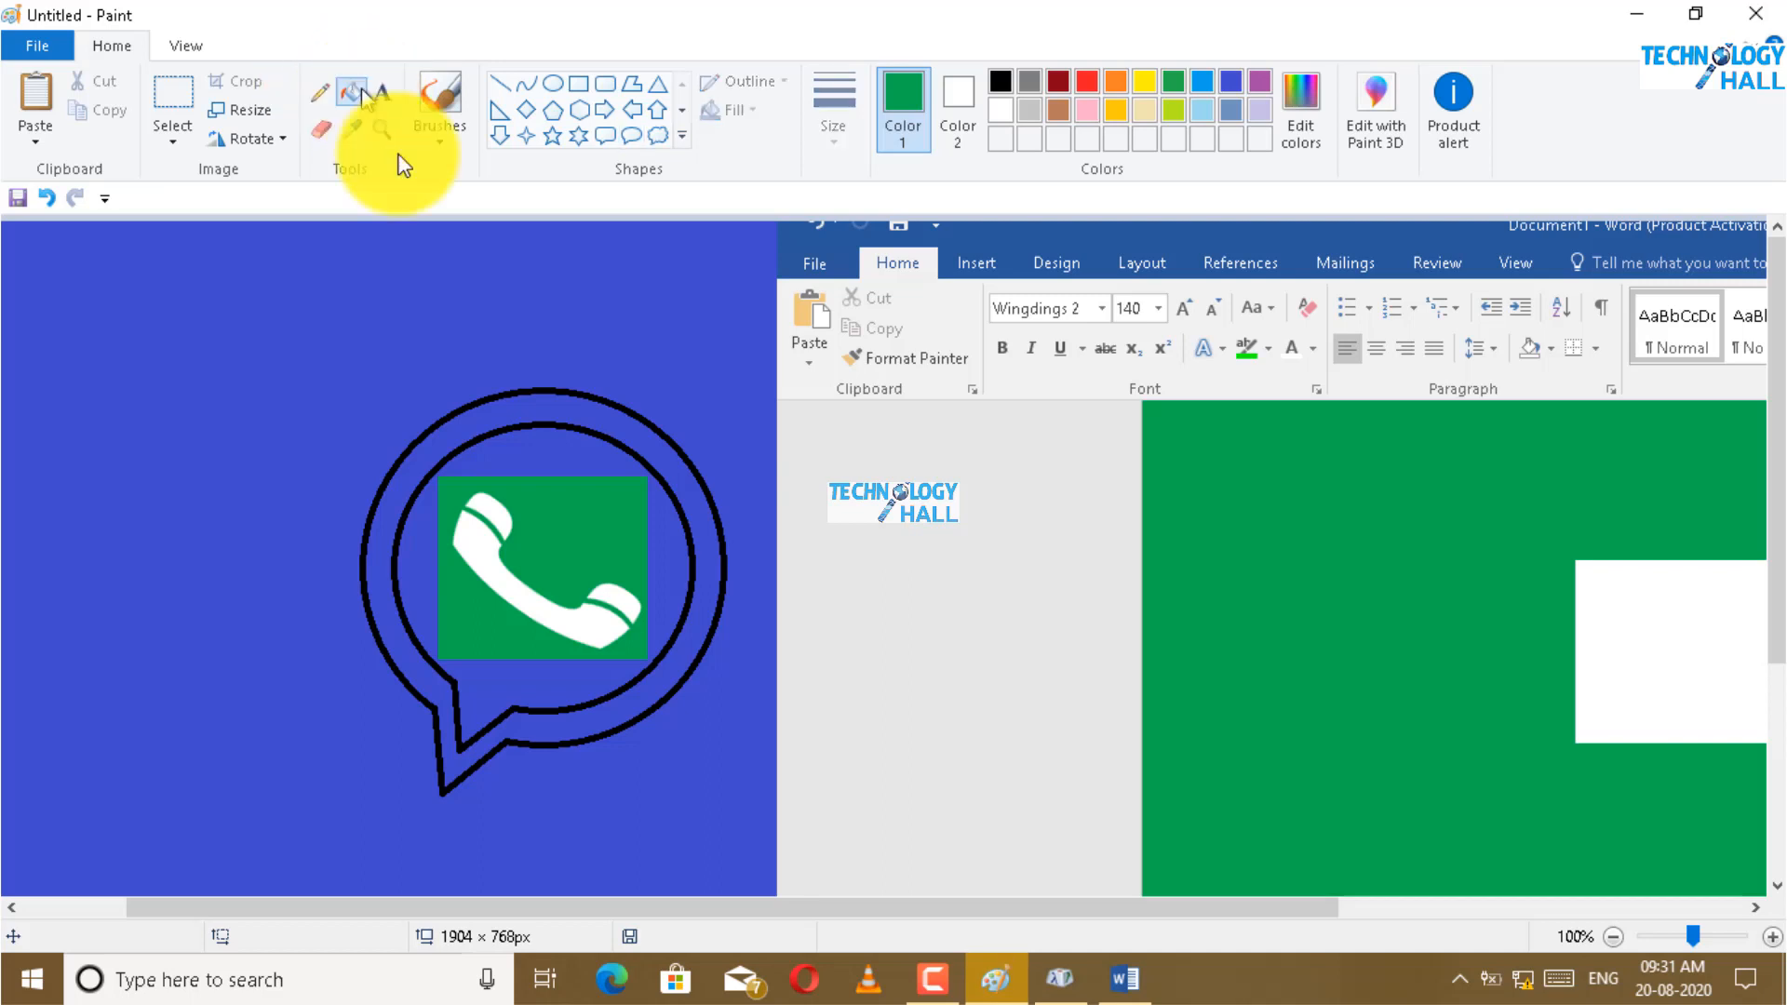
click(536, 458)
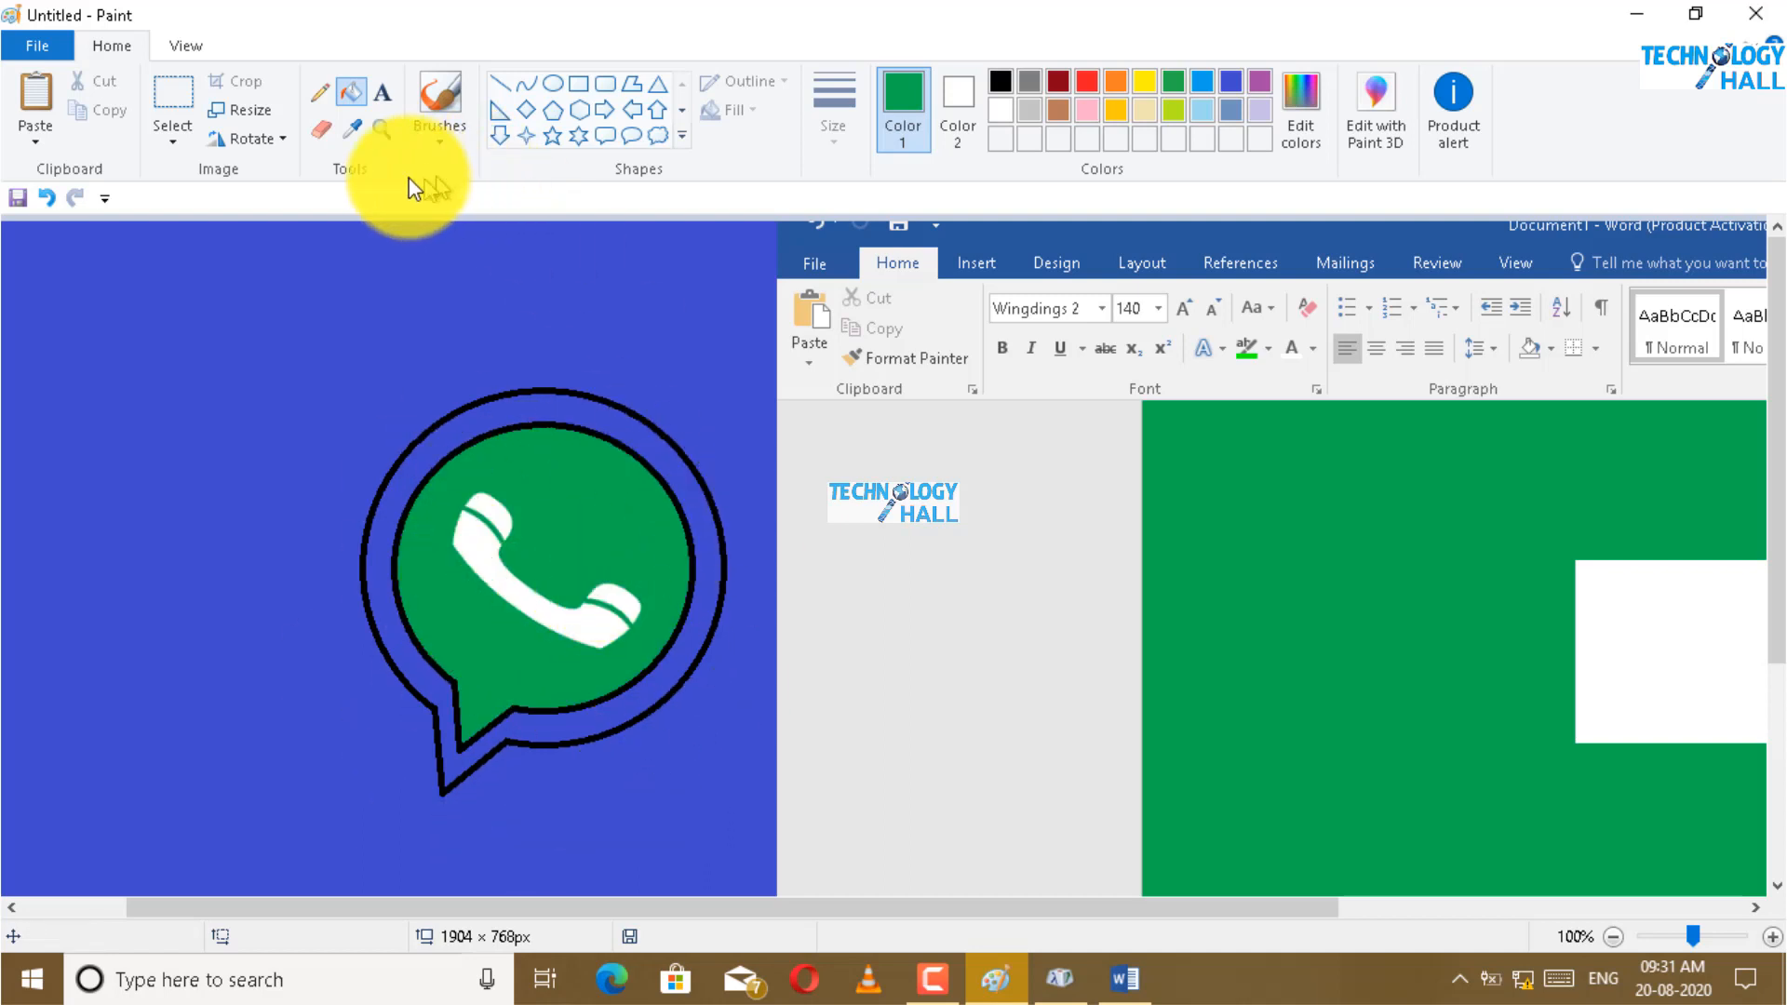
Step: Fill the band between the two callouts and both black outlines with white
click(994, 110)
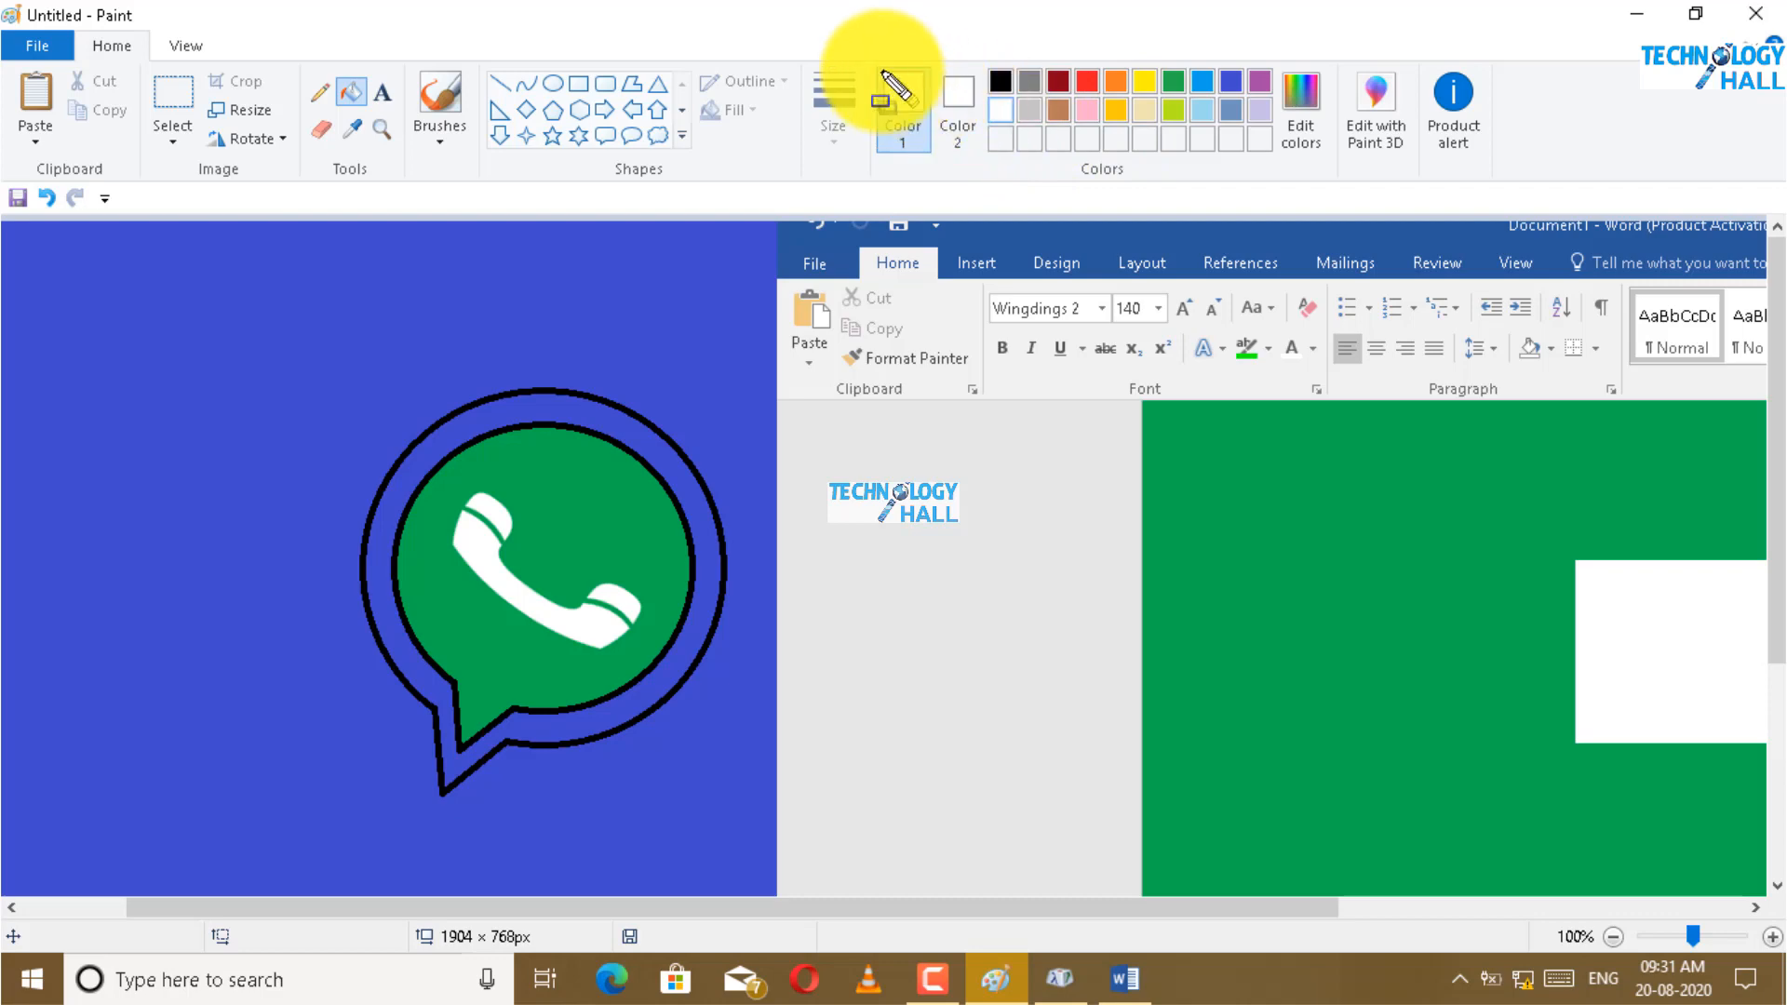
mouse_move(854, 48)
mouse_down()
mouse_move(898, 119)
mouse_move(967, 174)
mouse_up()
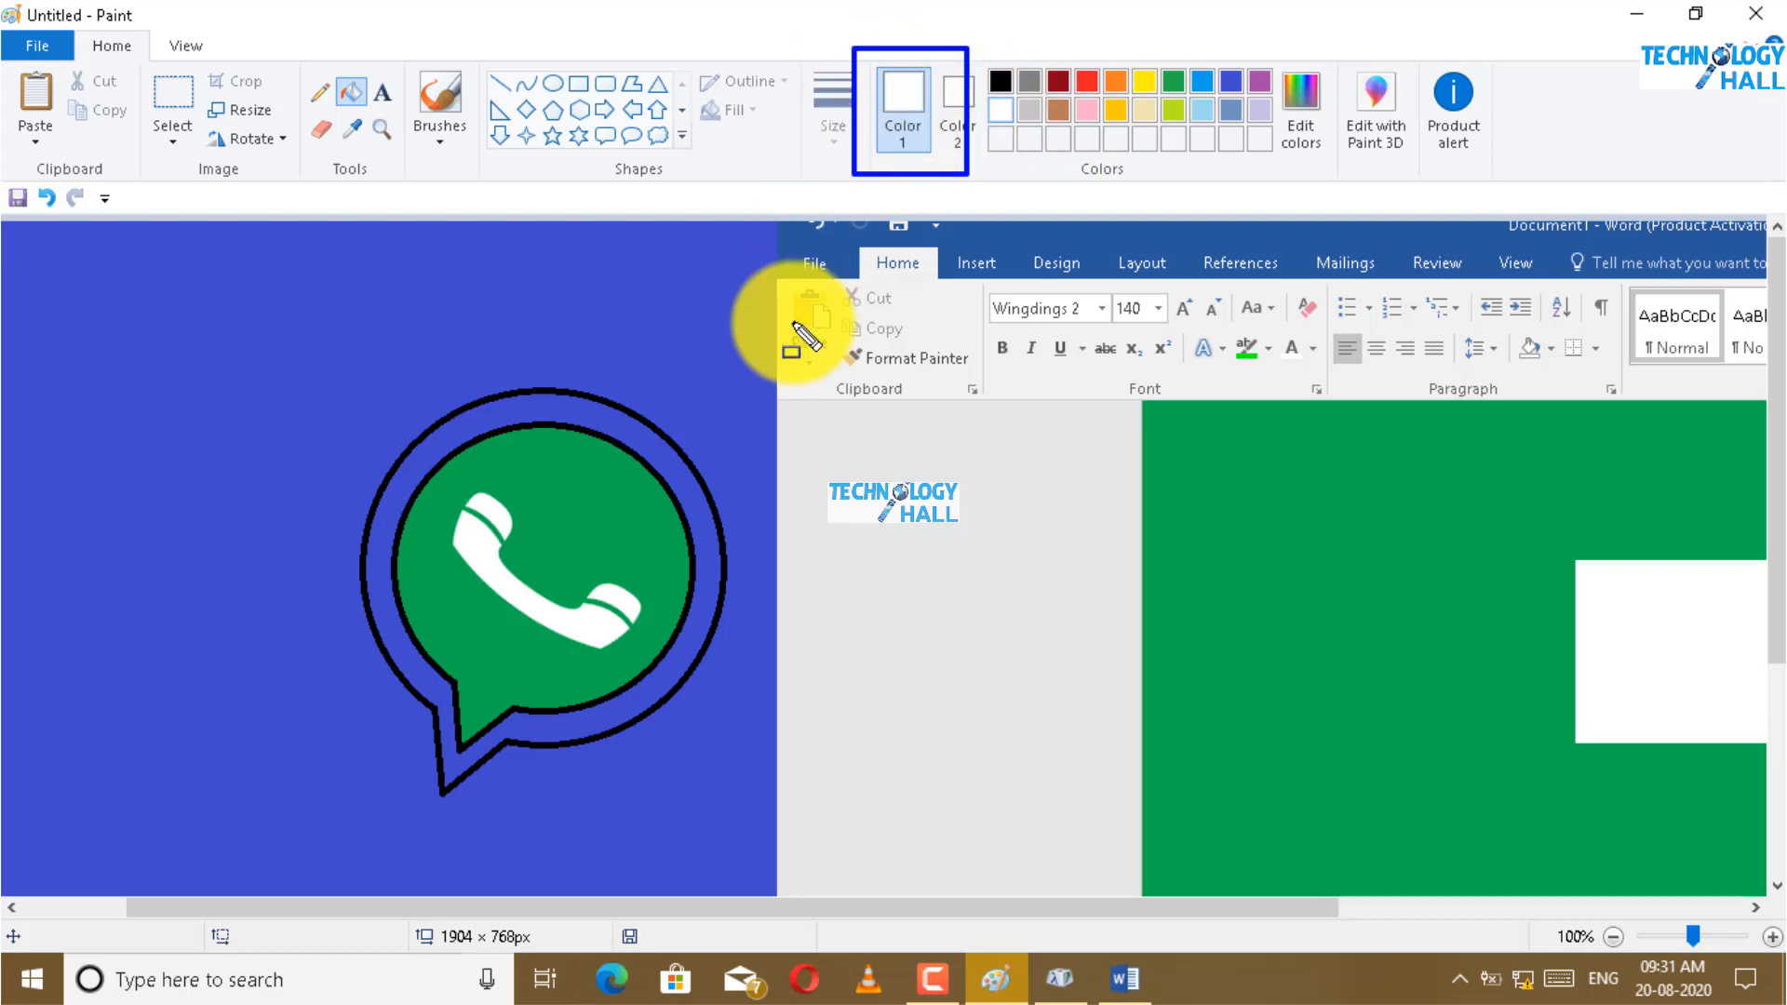
click(582, 409)
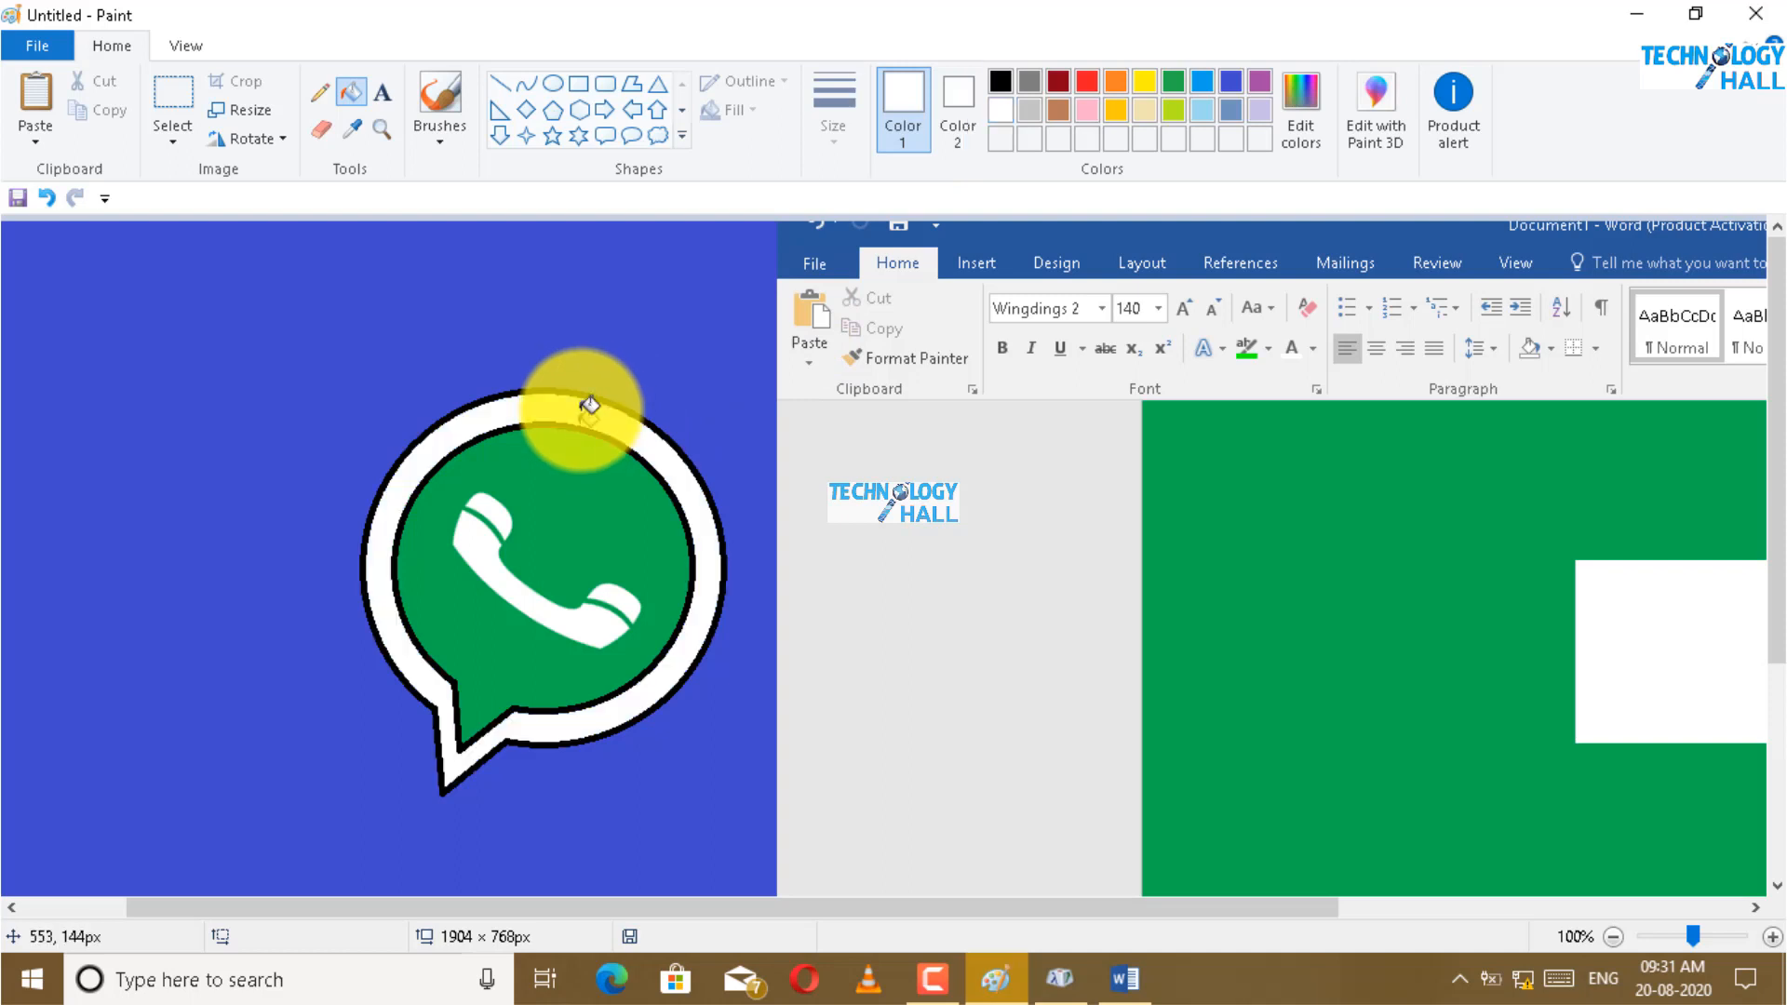
click(482, 439)
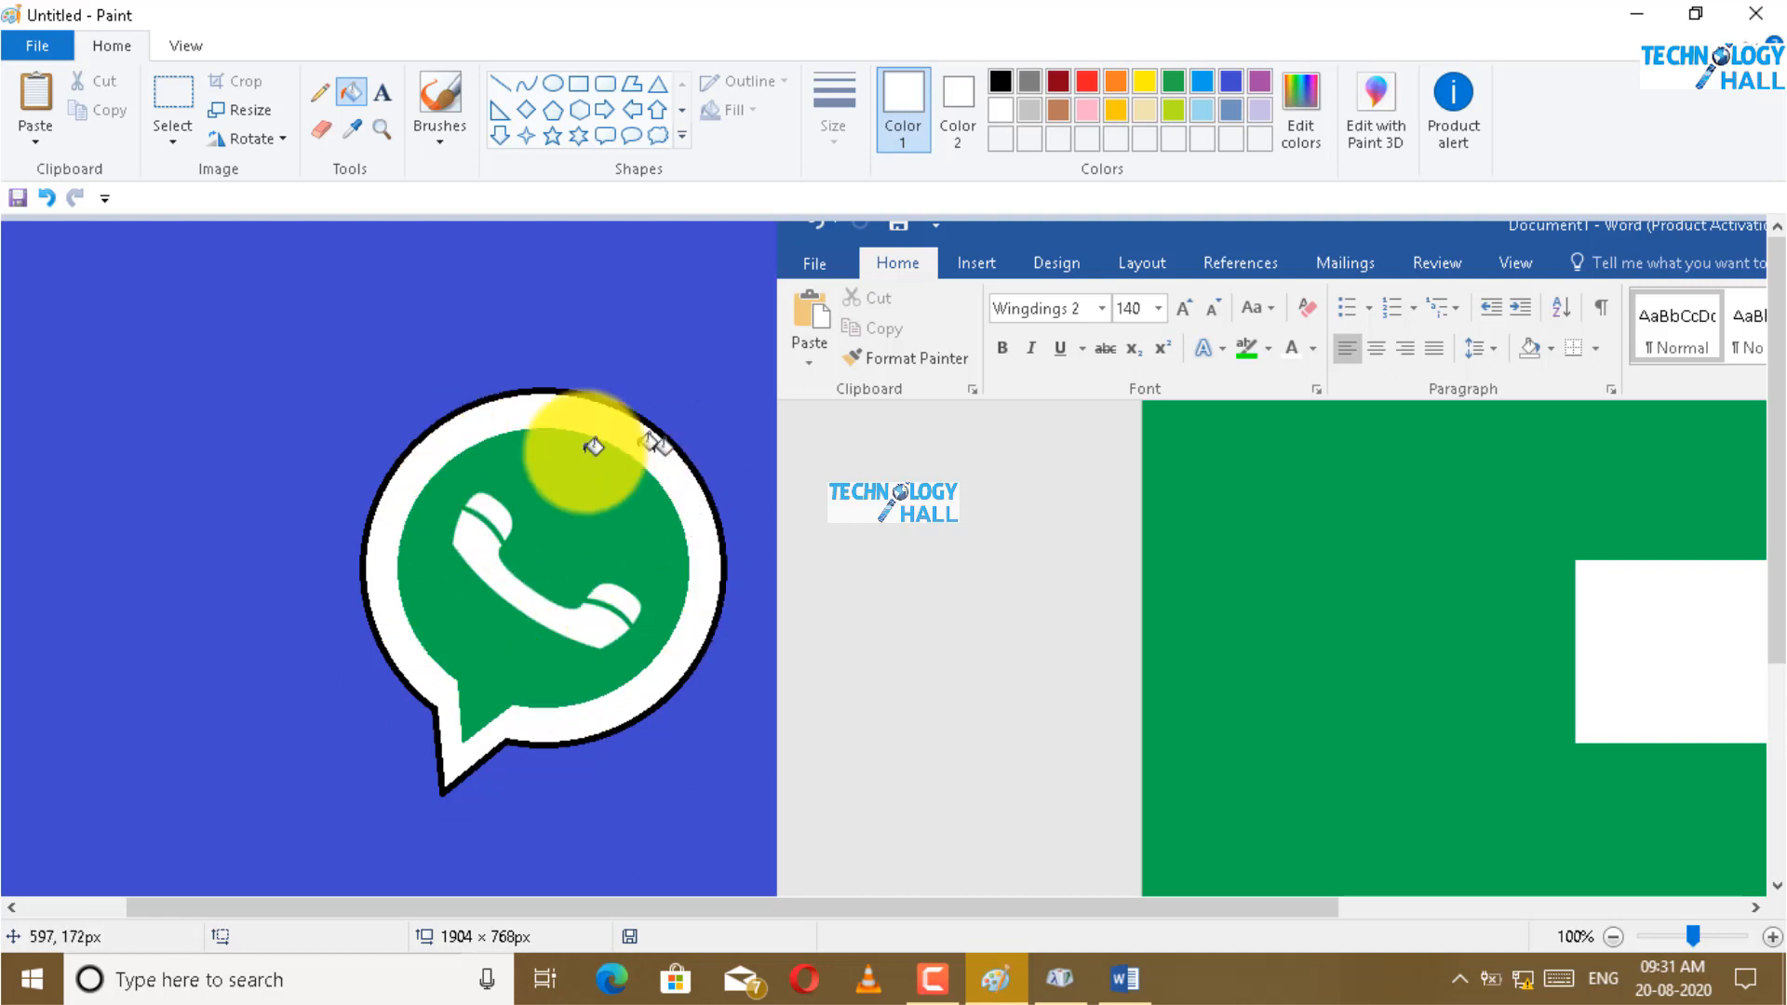
click(593, 391)
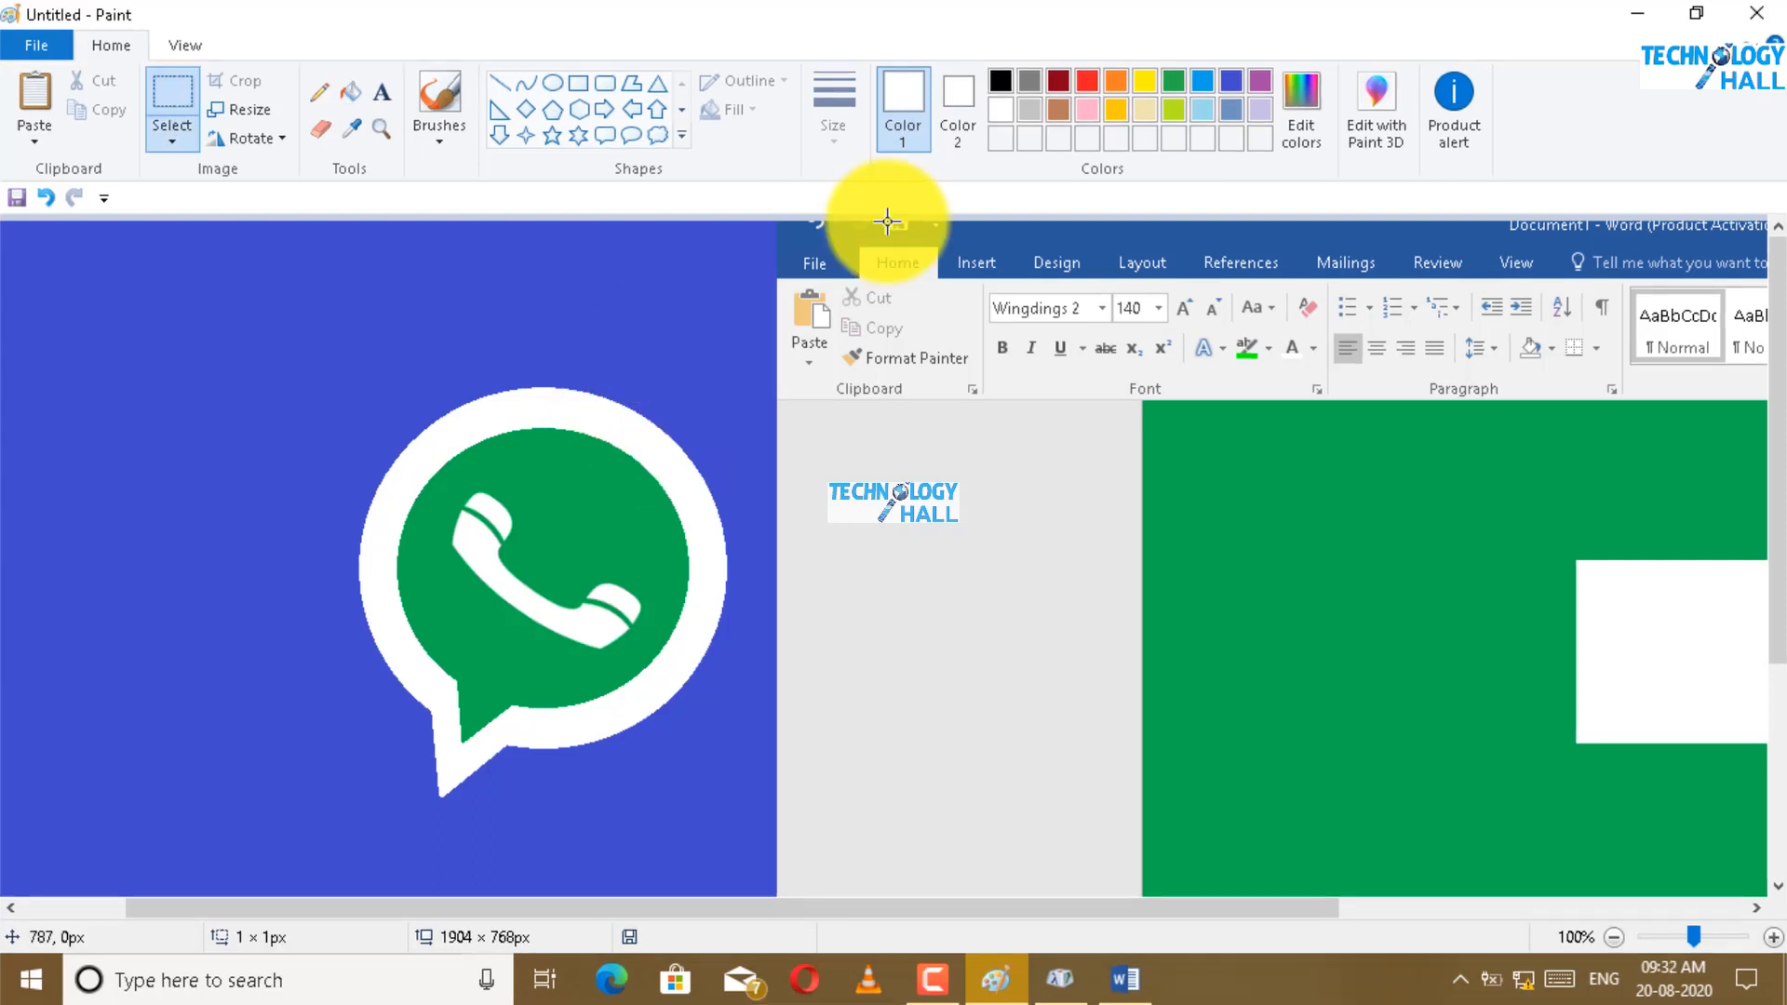
Step: Set Color 2 to the canvas's blue and delete an area of about 569 by 215 px from the pasted screenshot's upper part
drag(887, 228, 880, 273)
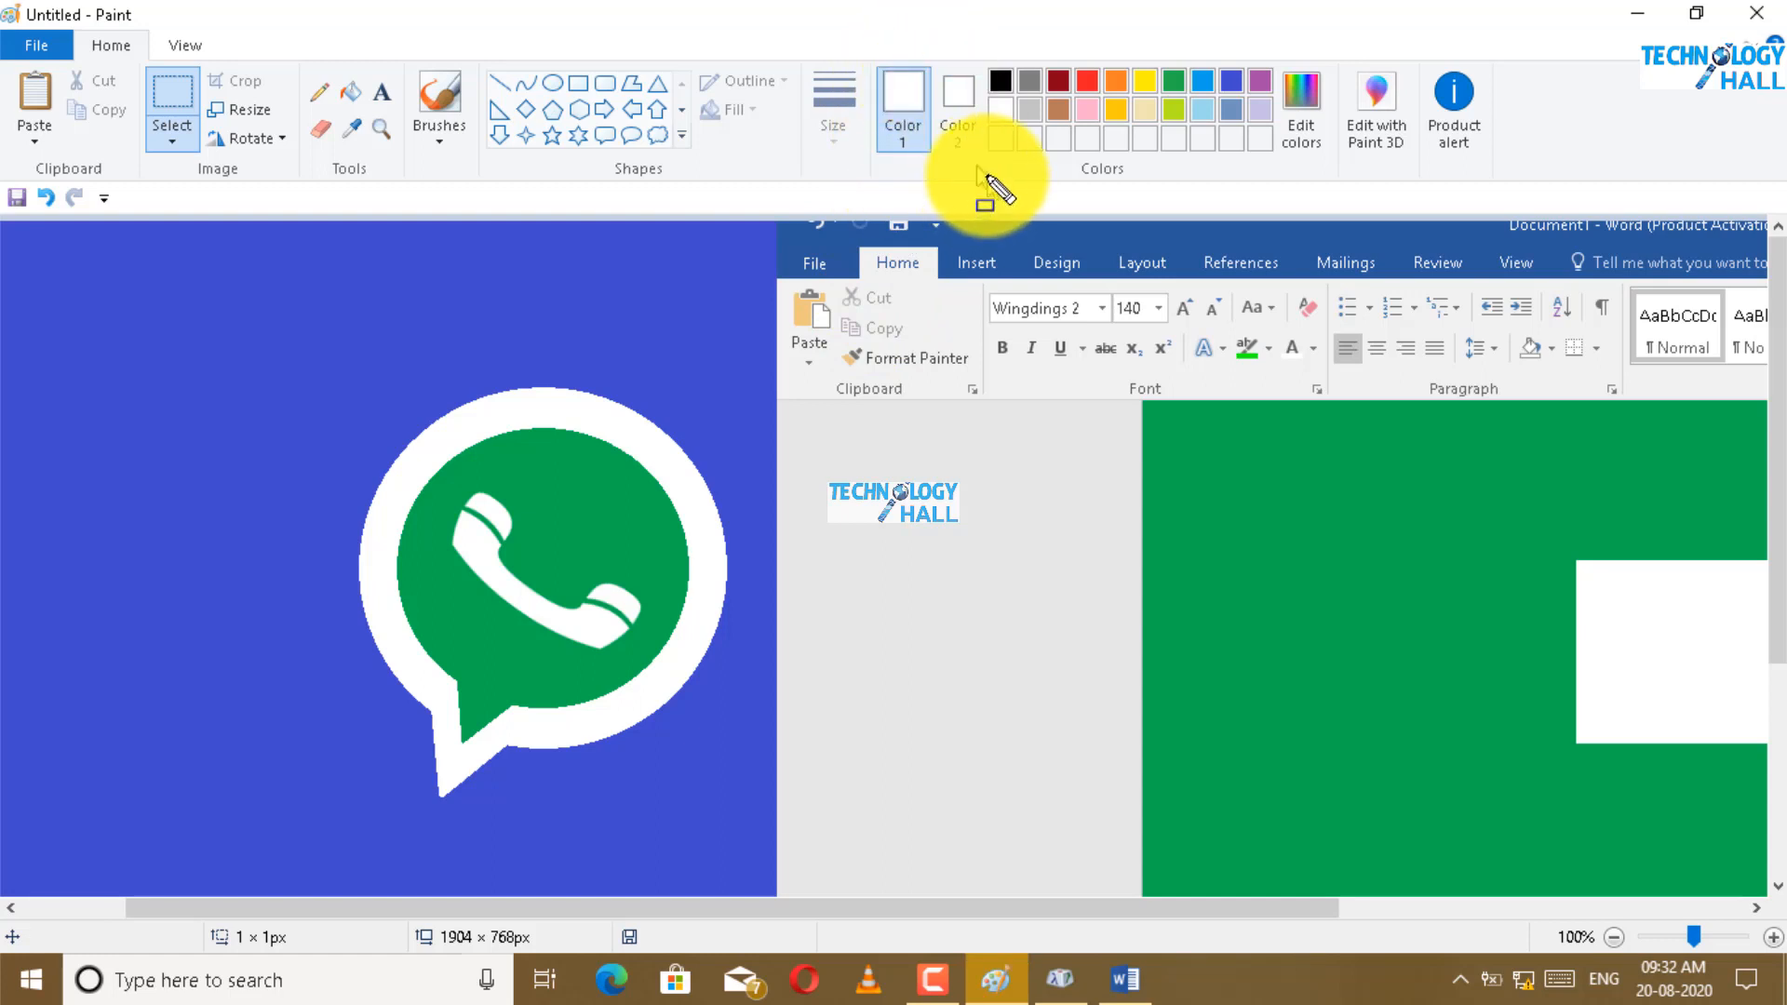
click(964, 108)
click(1230, 82)
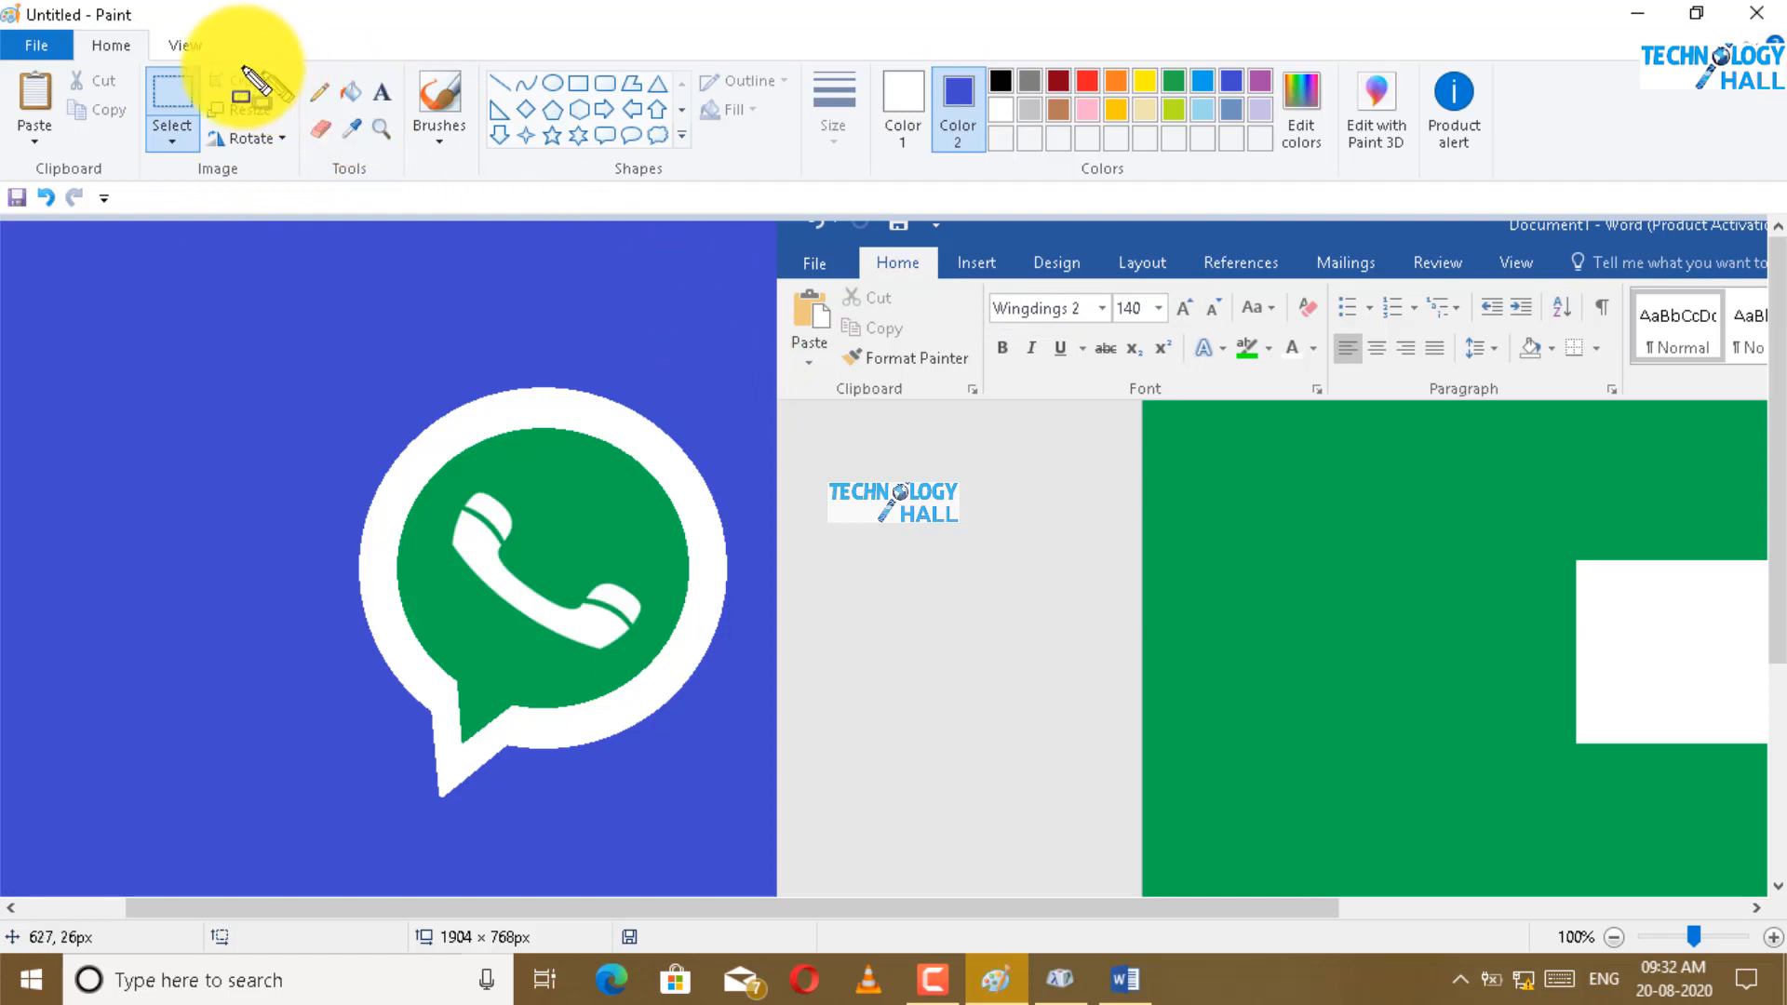
key(Escape)
click(170, 96)
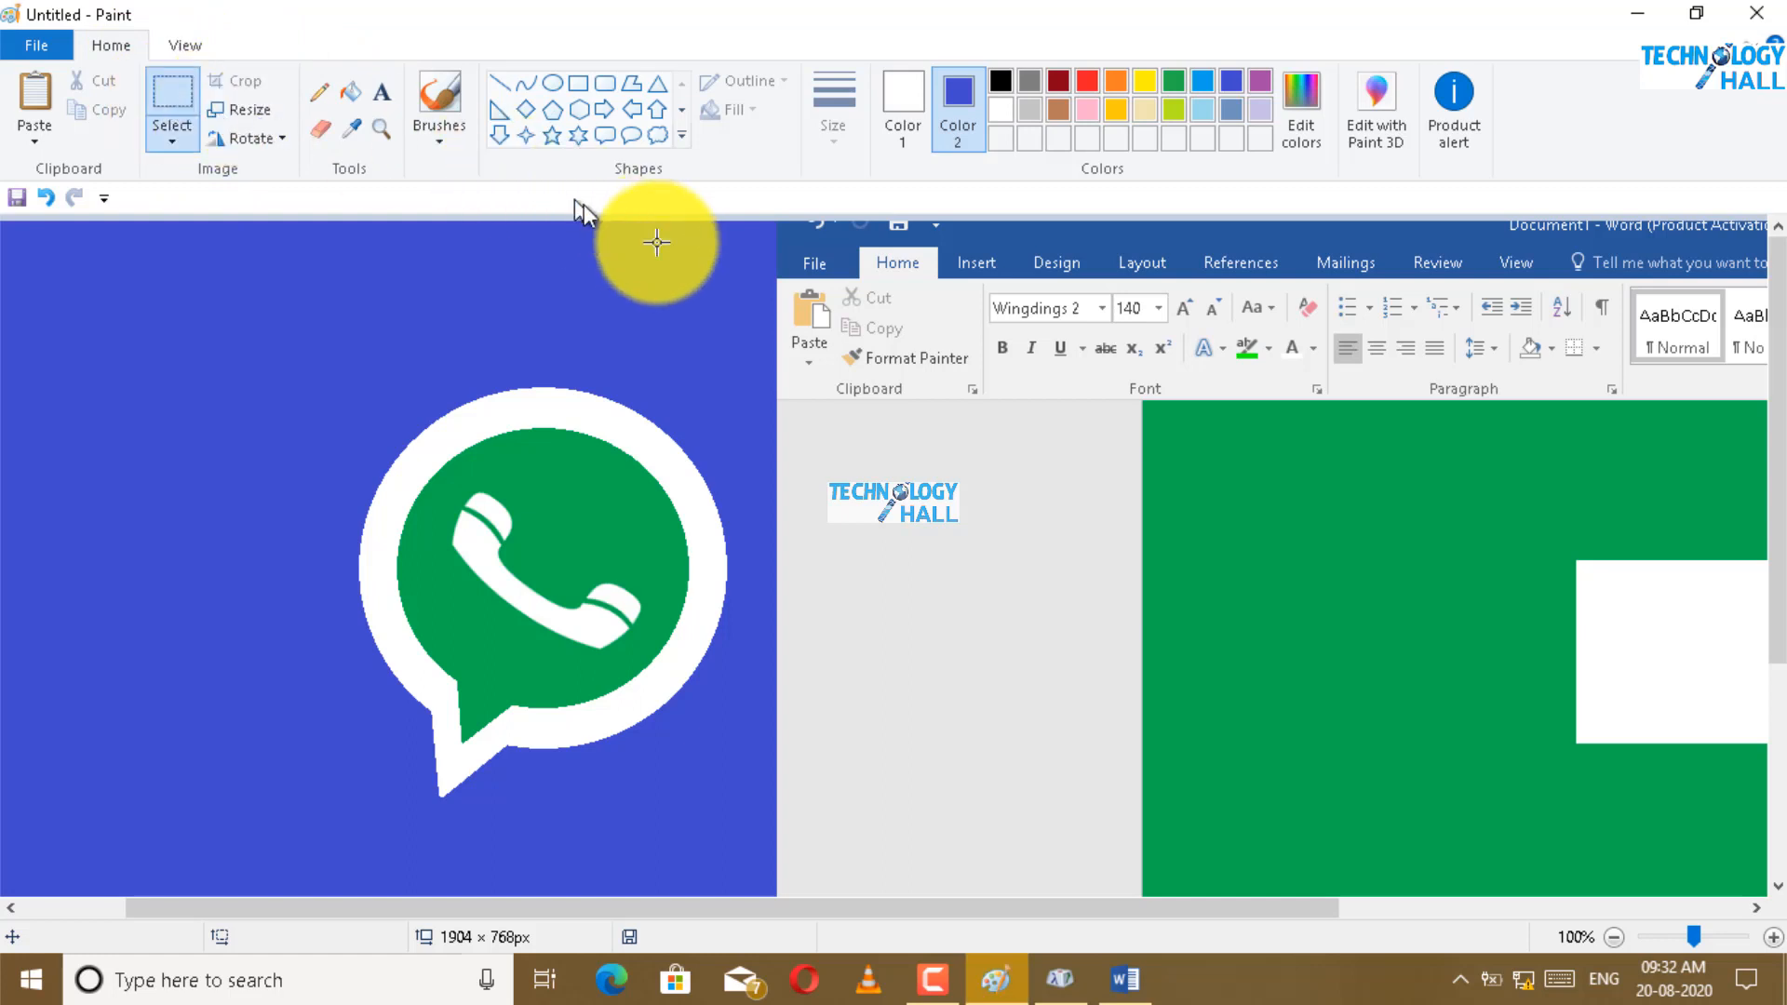
mouse_move(725, 227)
mouse_down()
mouse_move(850, 332)
mouse_move(1480, 562)
mouse_move(1468, 508)
mouse_up()
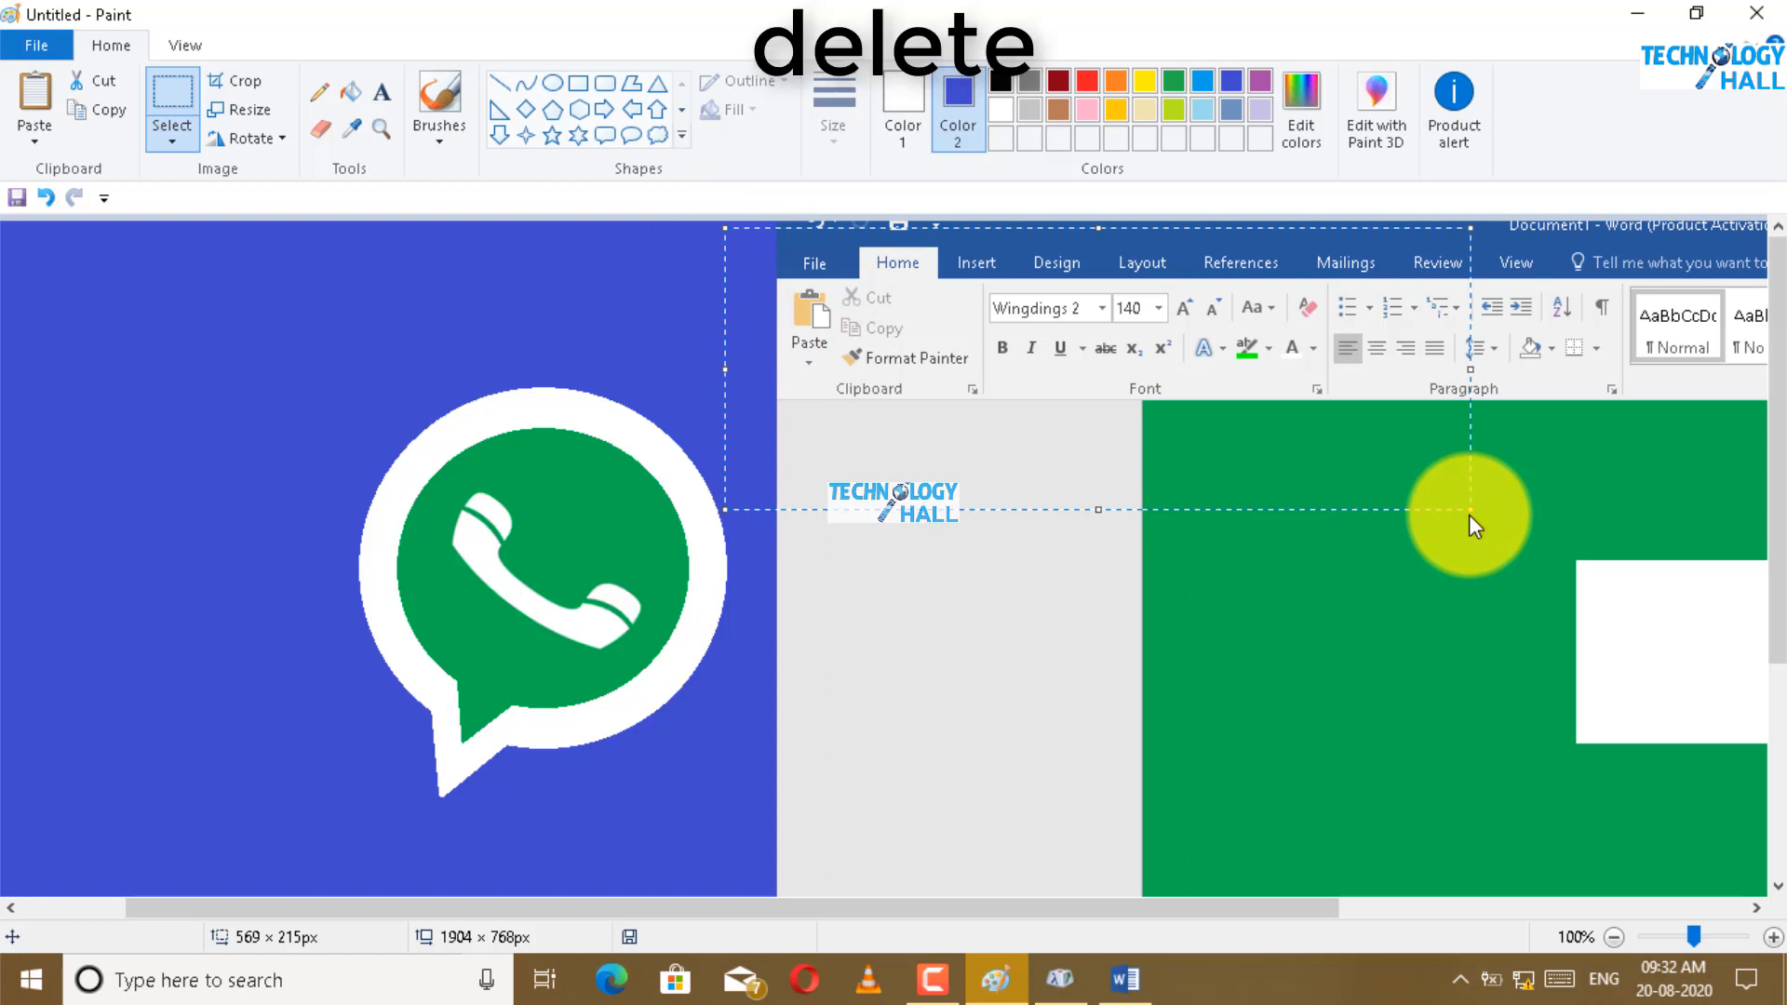
key(Delete)
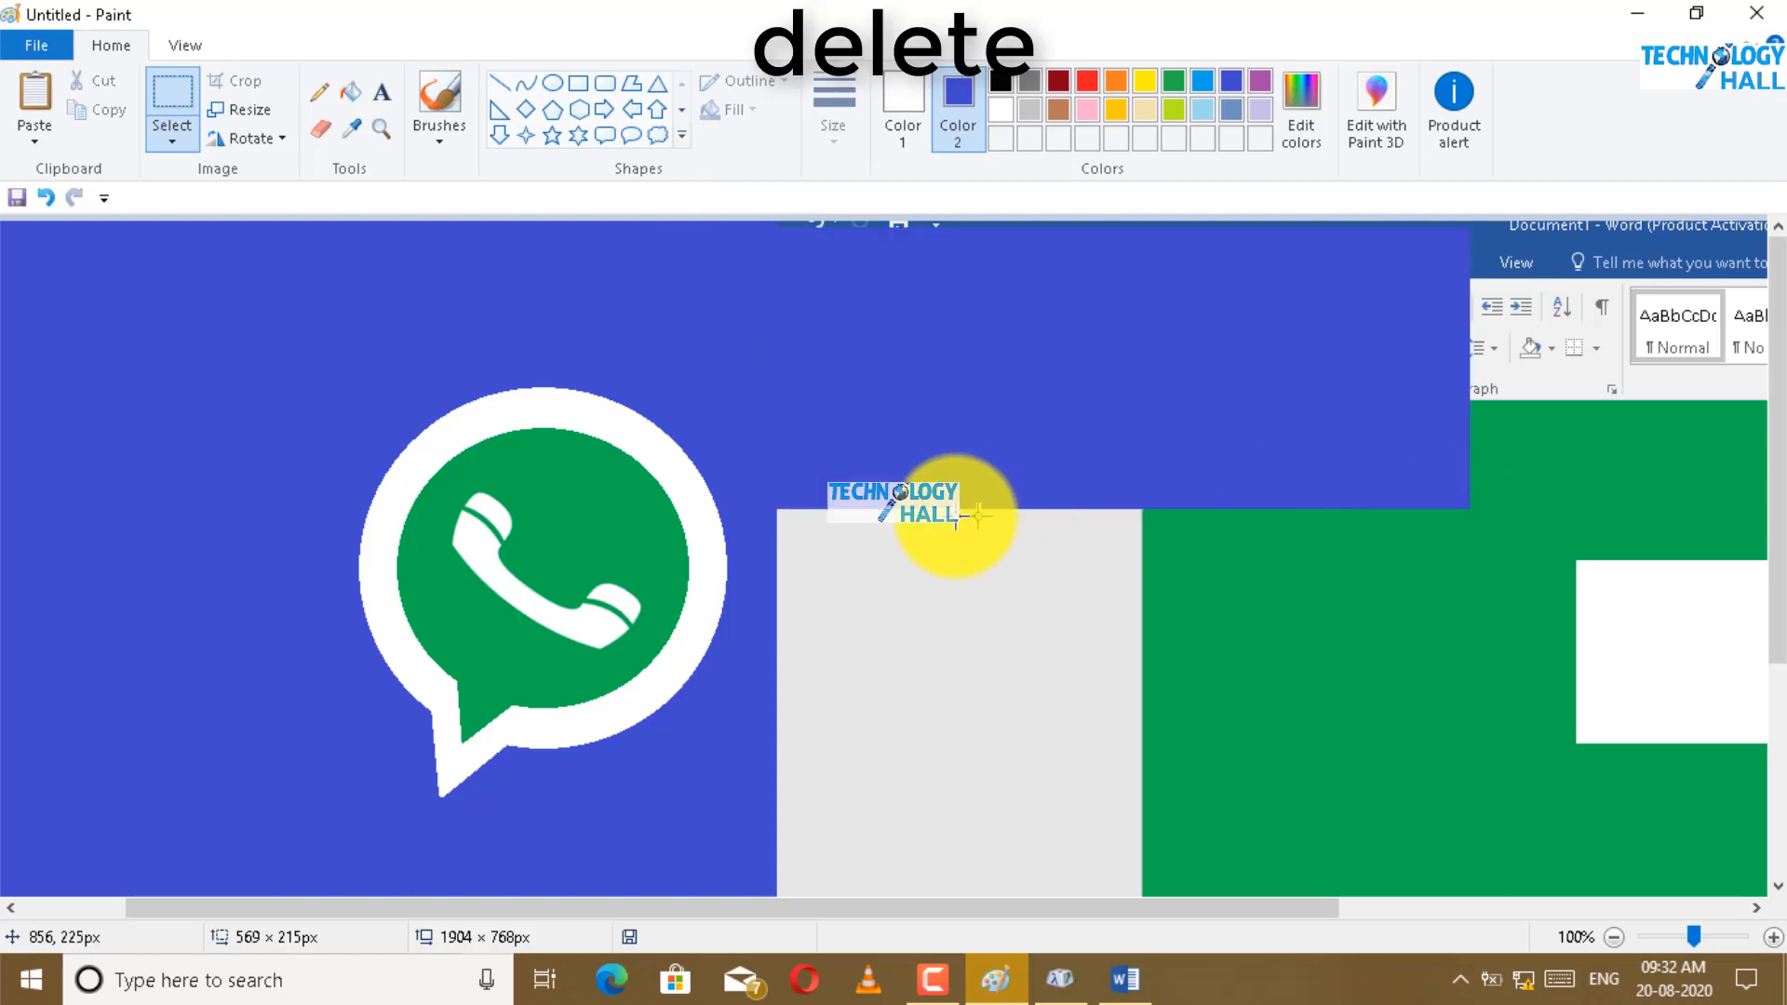
Step: Delete the remaining pasted Word screenshot beside the logo section by section, replacing it with the blue background
drag(764, 495, 1765, 884)
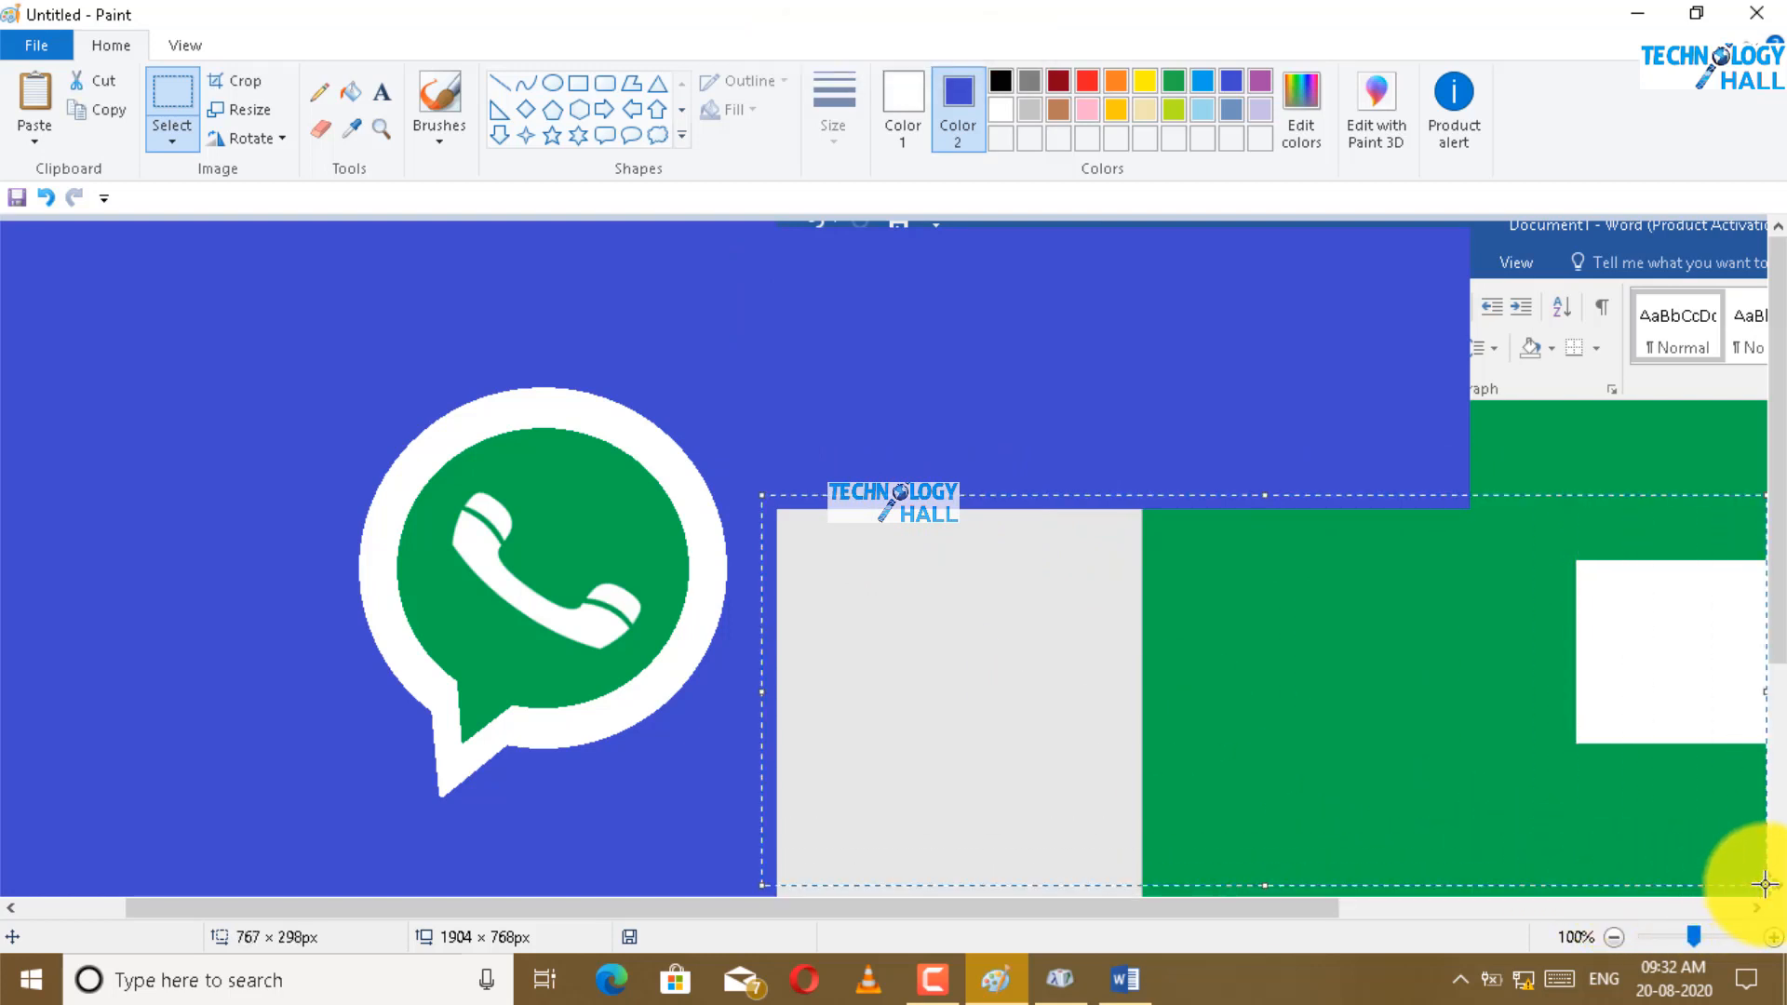
key(Delete)
drag(1349, 673, 1778, 176)
key(Delete)
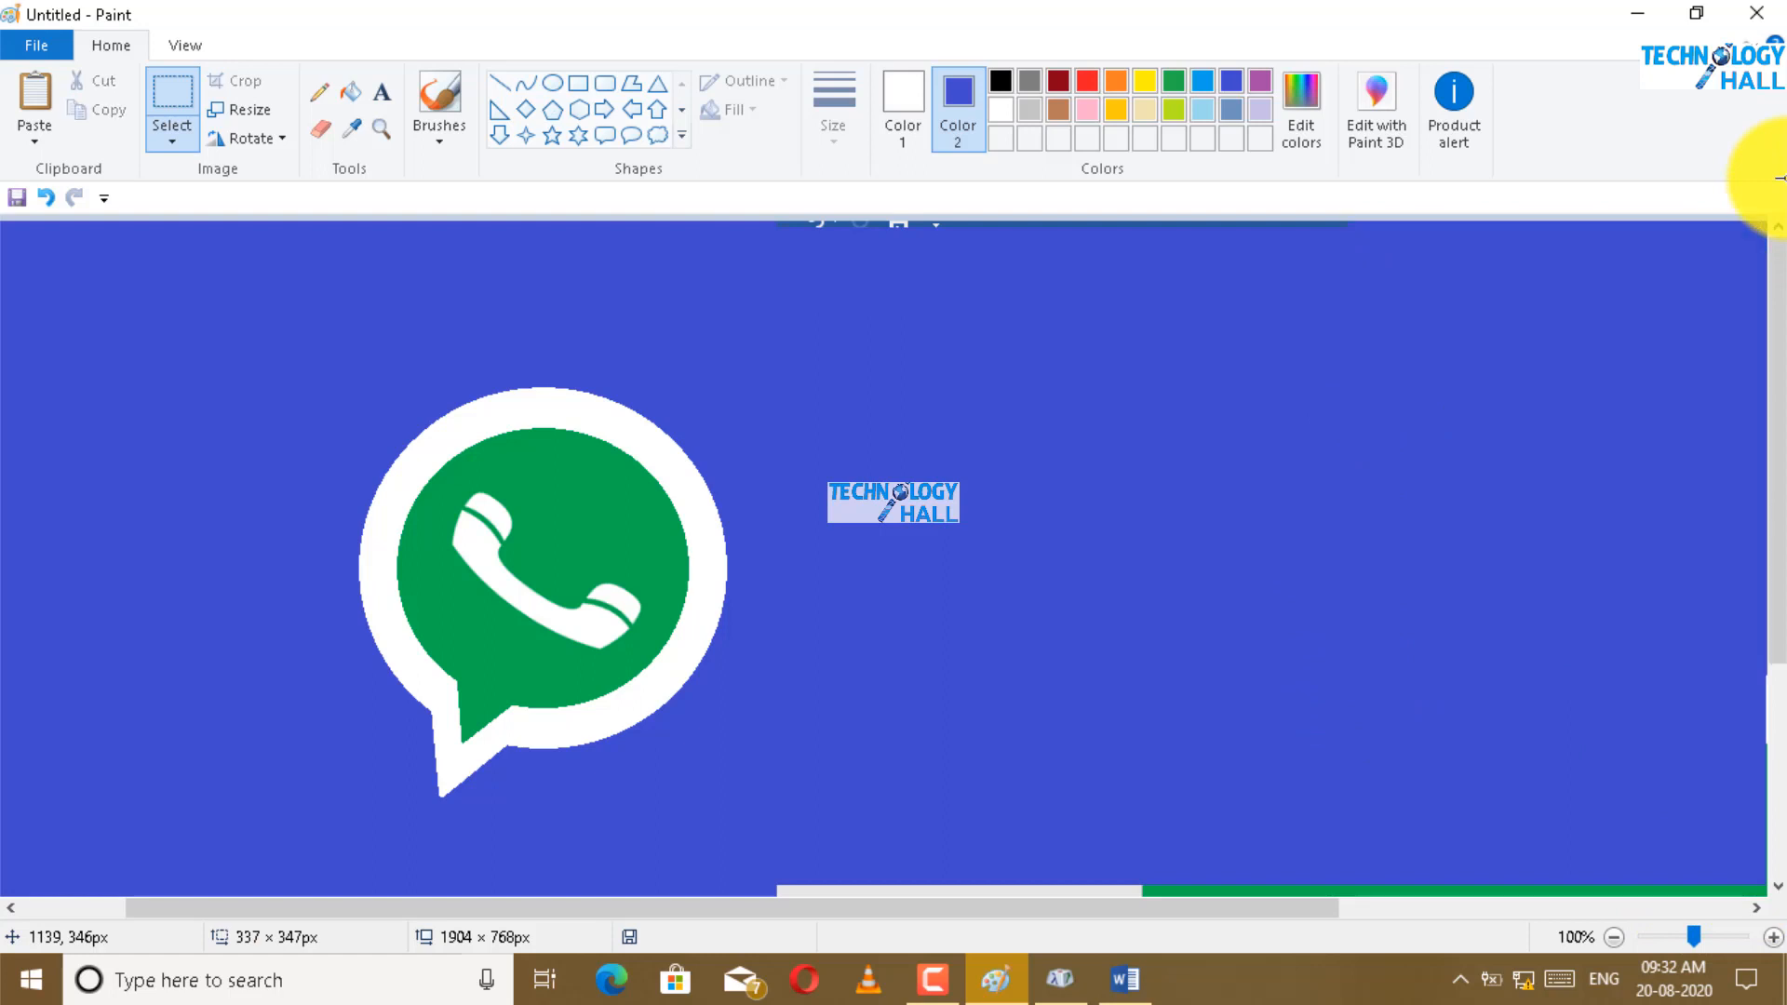
drag(1557, 359, 647, 179)
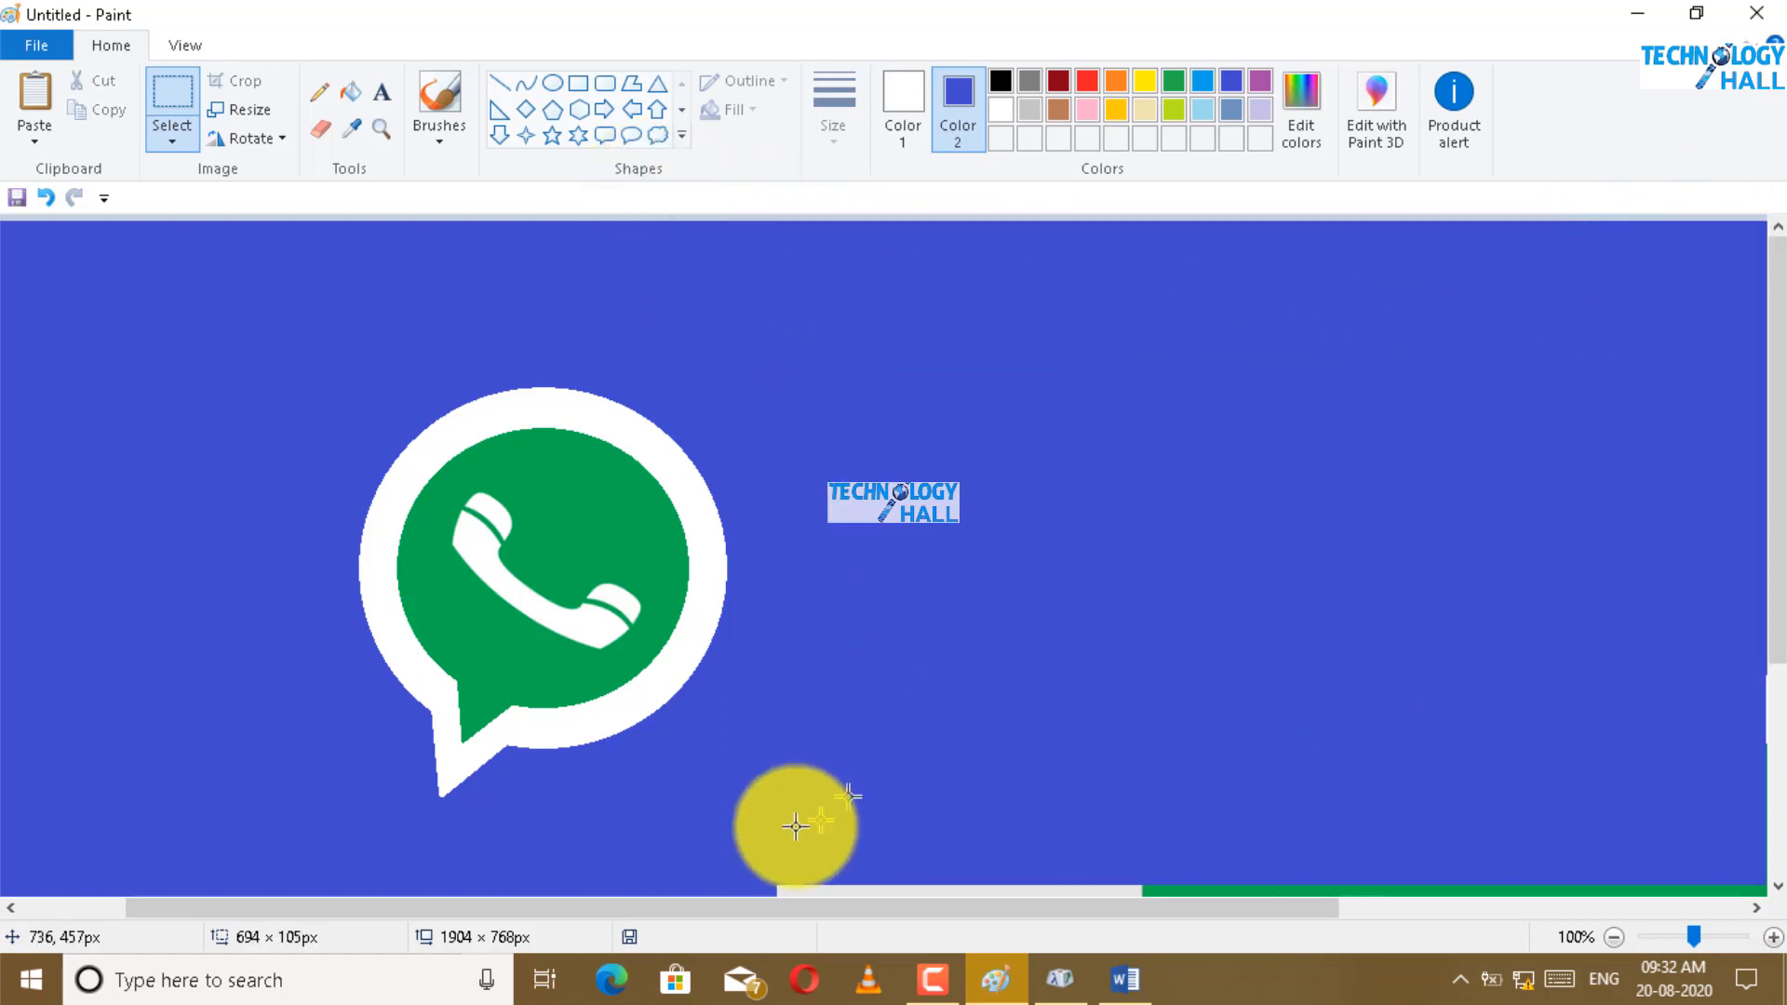
drag(717, 789, 1752, 987)
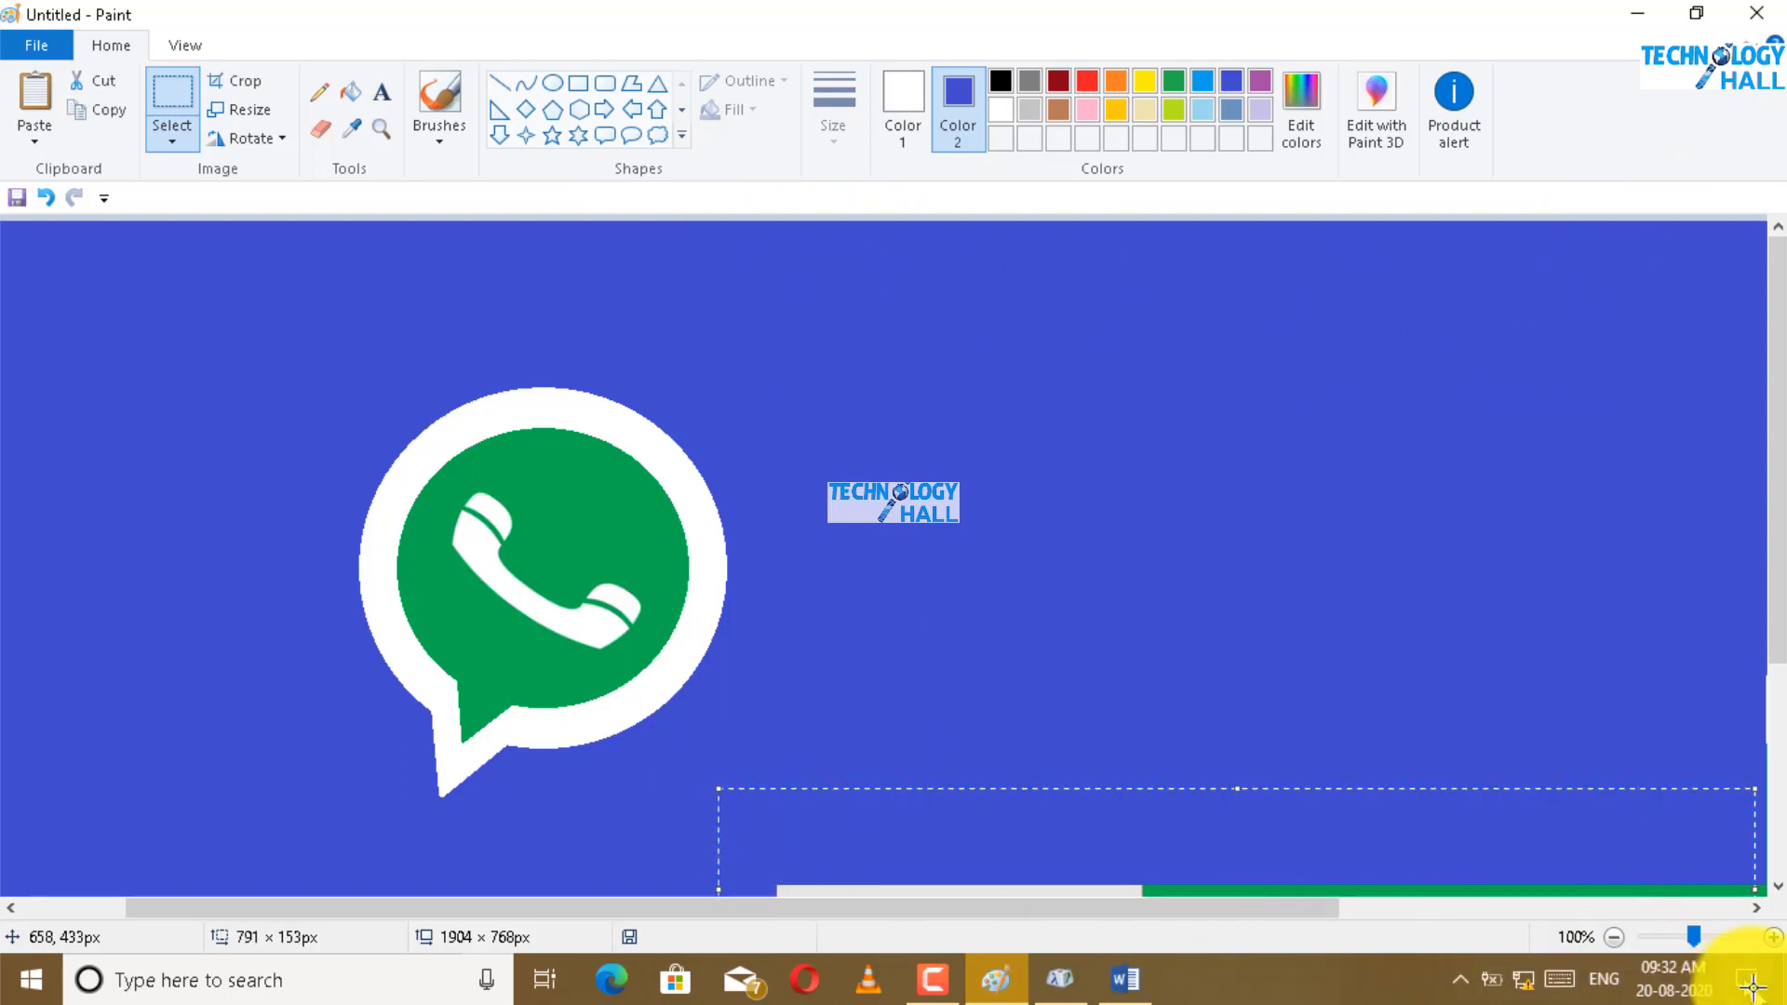
key(Delete)
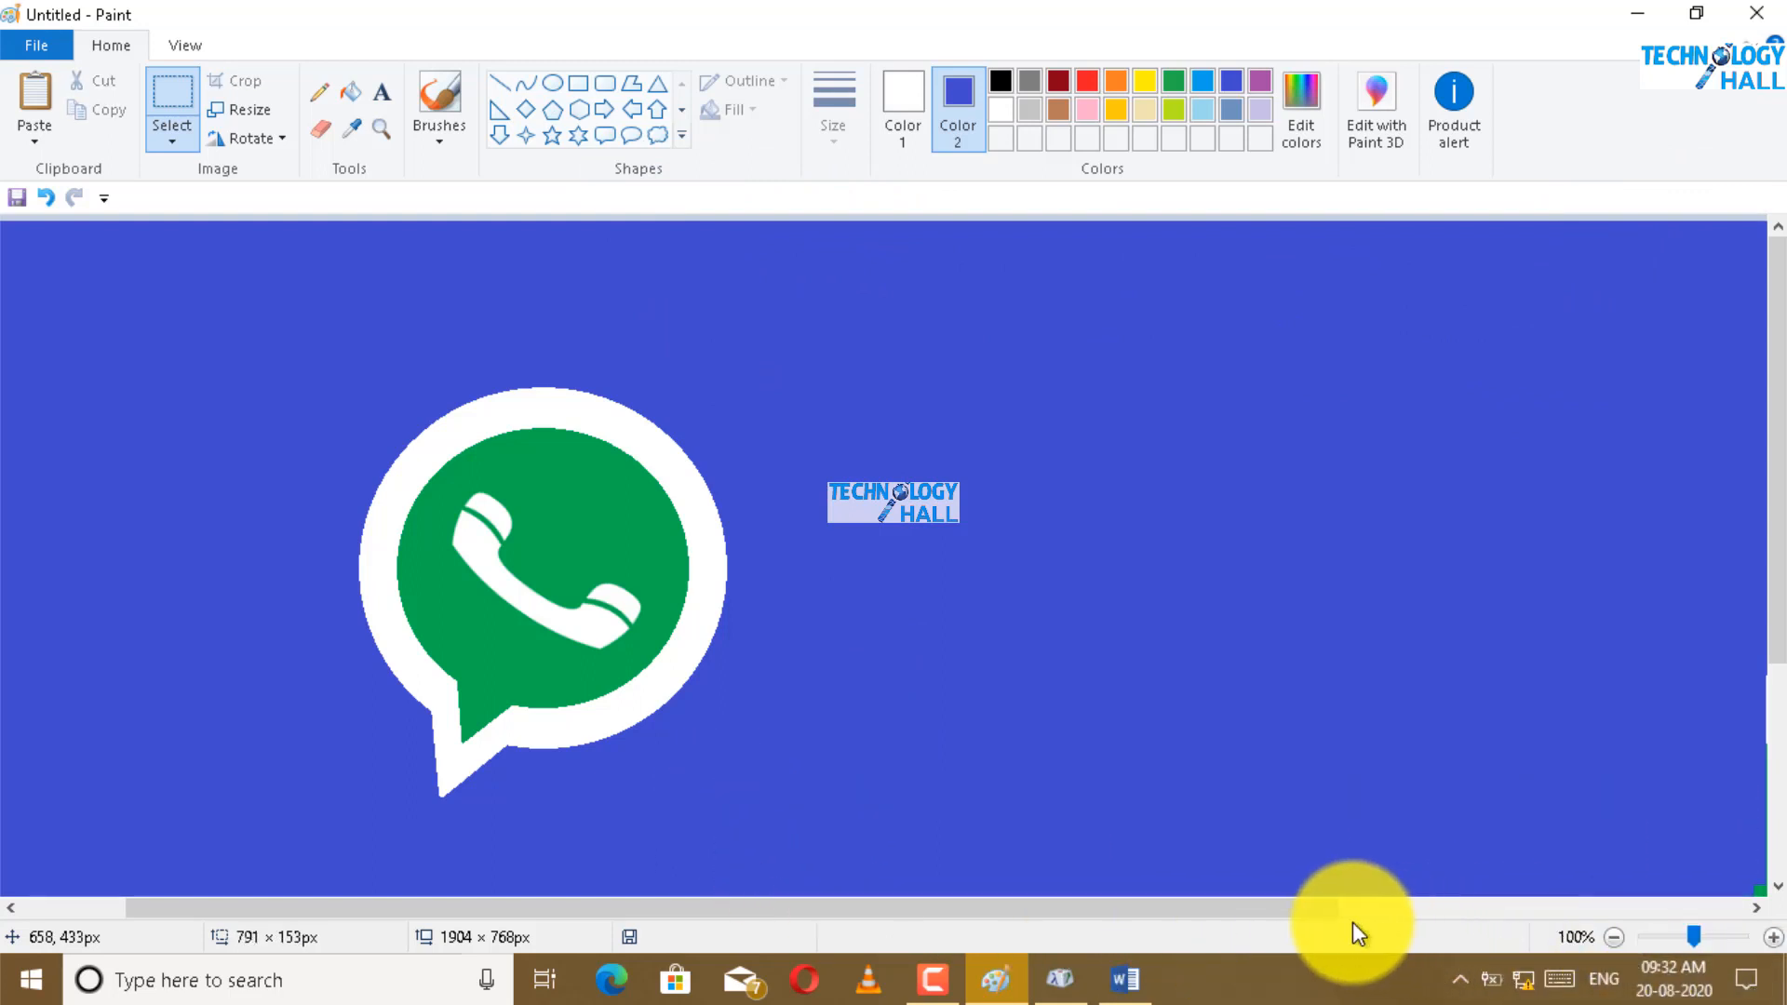
Step: Draw a red rectangle of about 466 by 372 px around the finished logo
drag(1316, 913, 1208, 924)
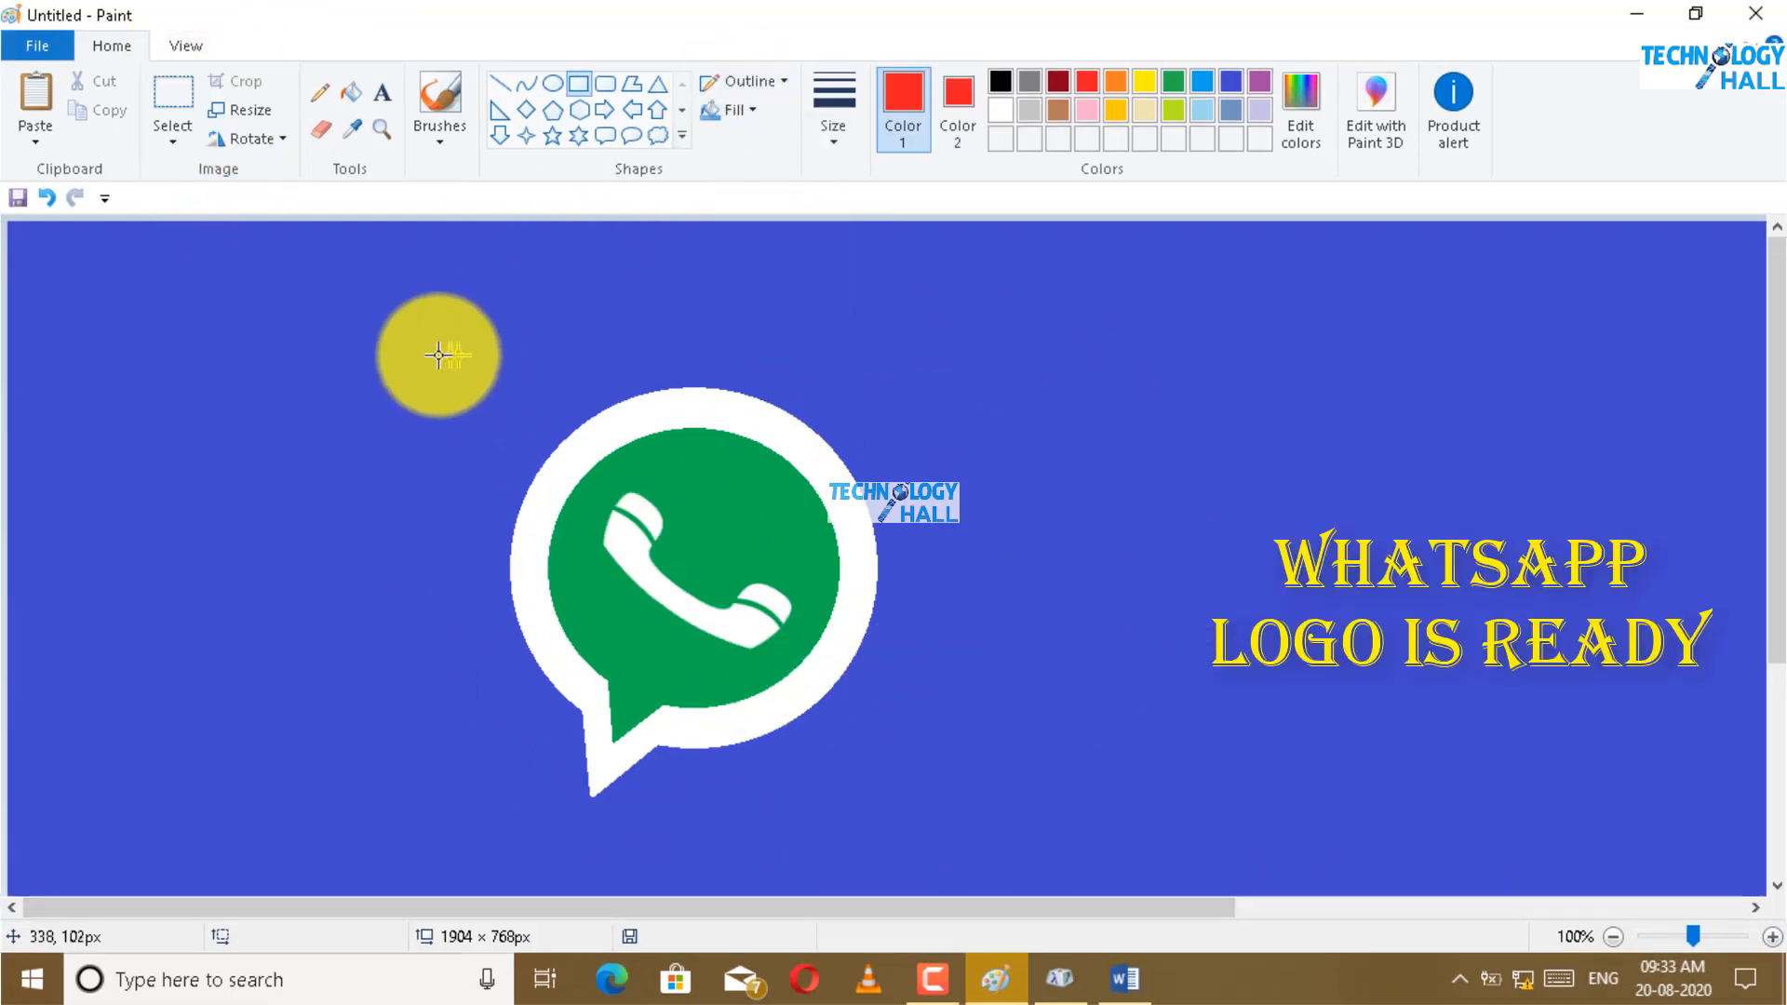
mouse_move(390, 346)
mouse_down()
mouse_move(1017, 901)
mouse_move(993, 766)
mouse_move(998, 831)
mouse_up()
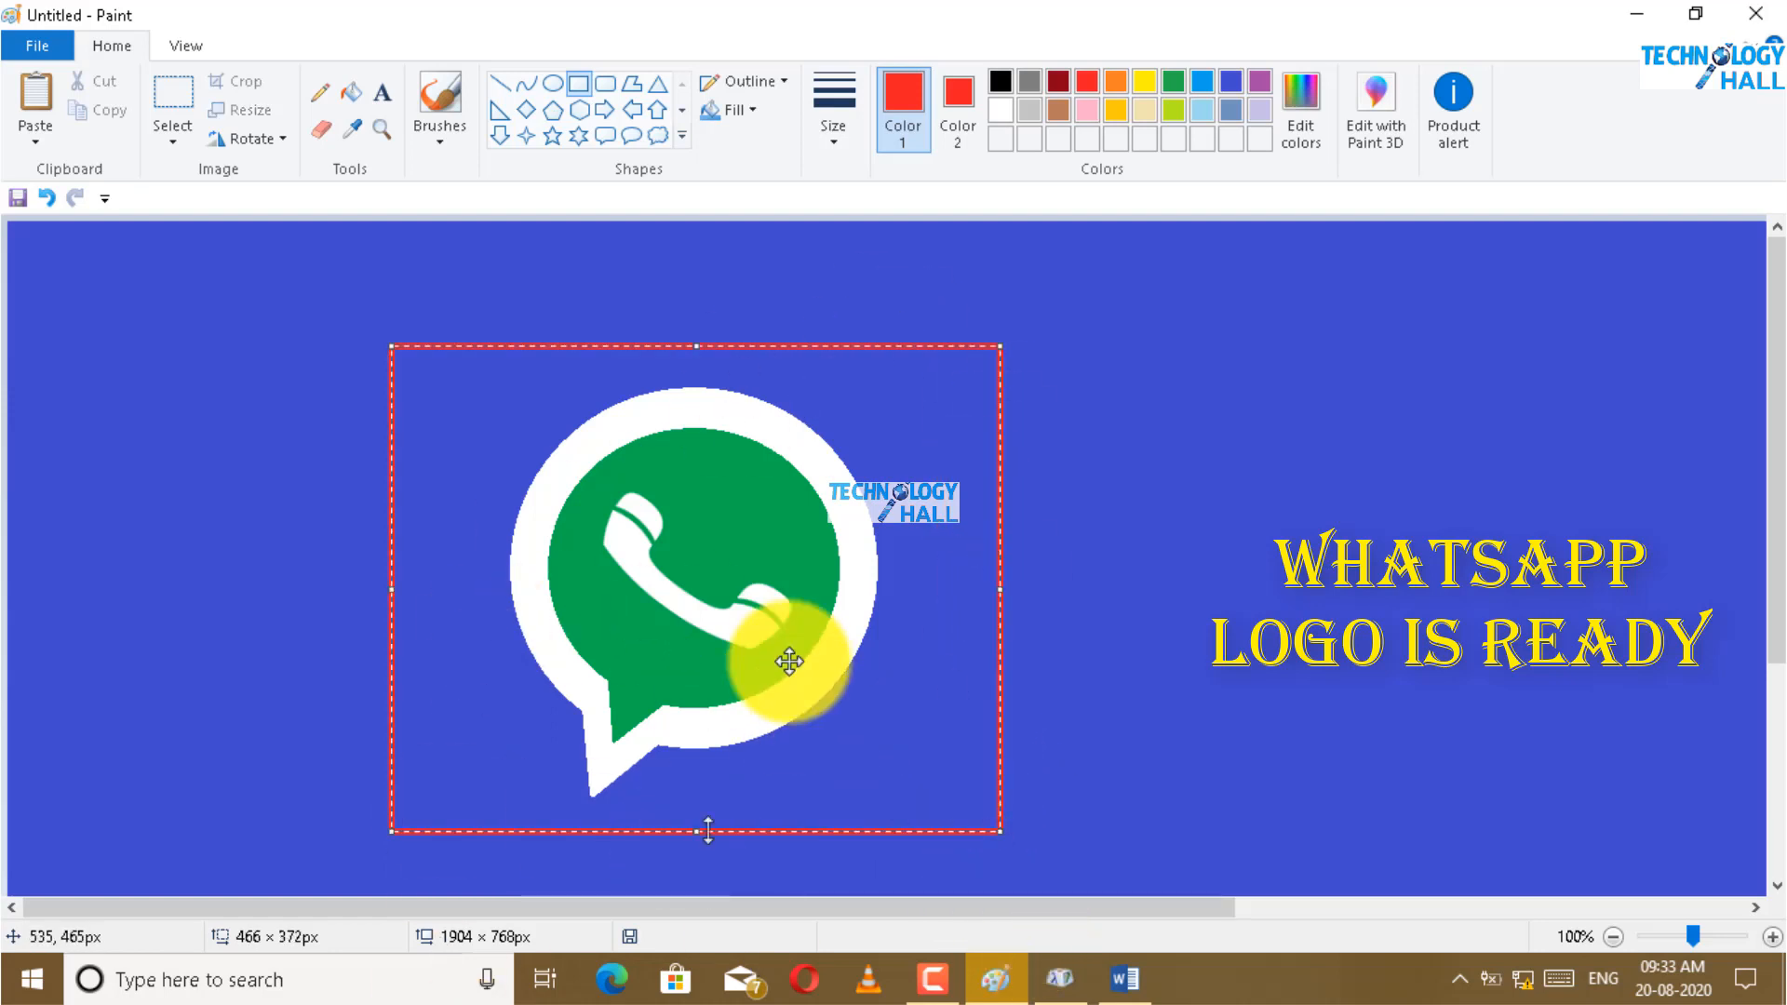